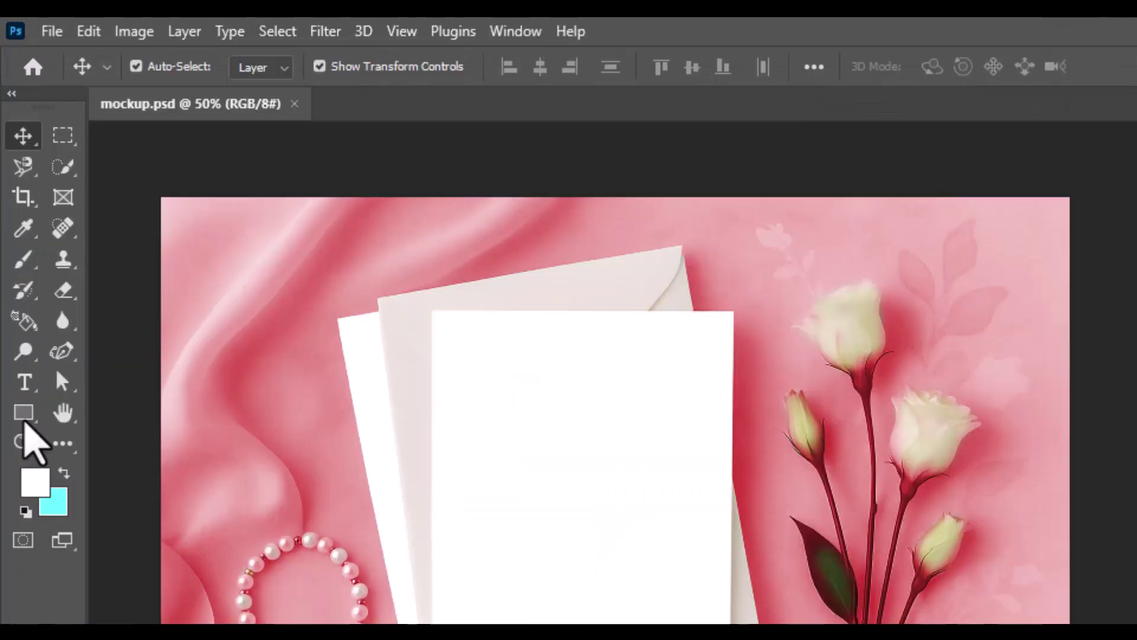
Step: Draw a rectangle shape about 2.69 by 4.03 in on the white front card
click(24, 419)
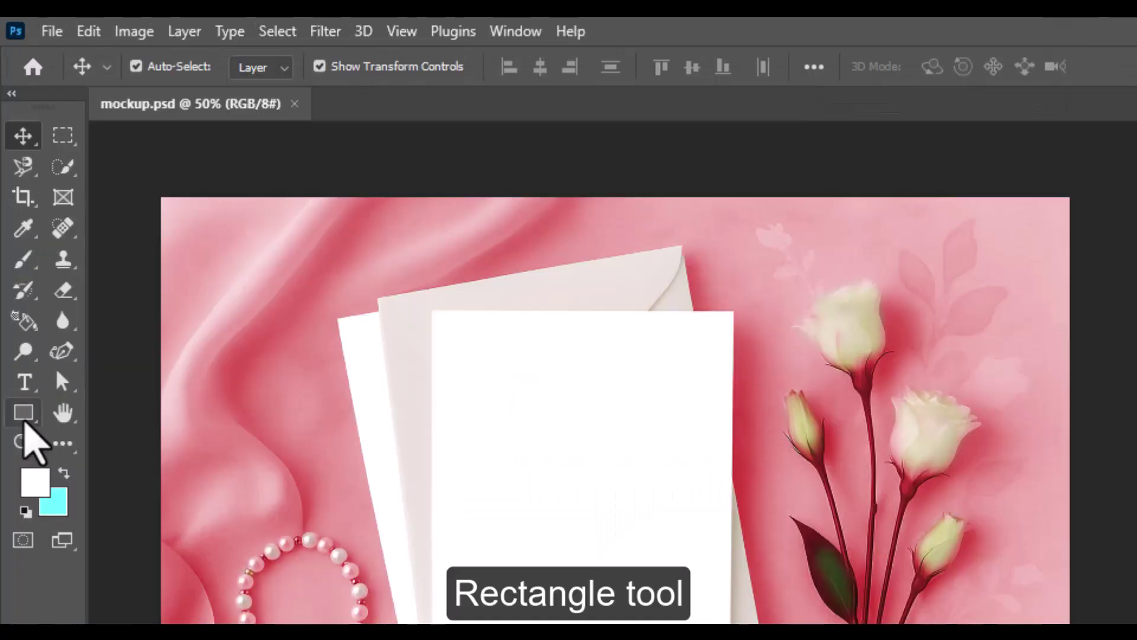
click(35, 420)
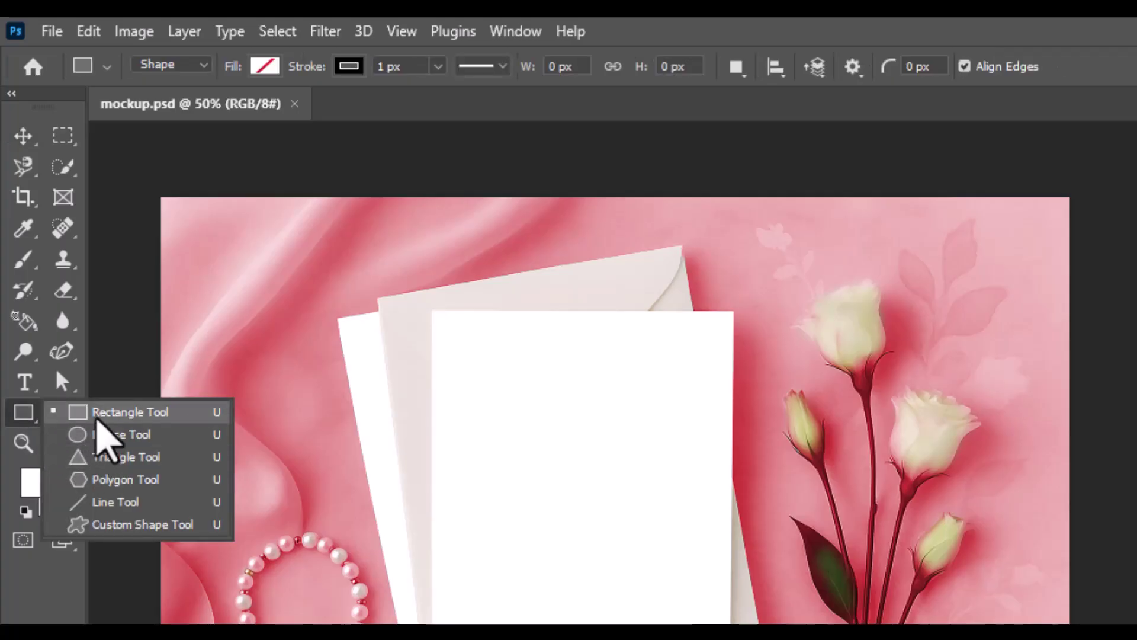
click(97, 413)
drag(499, 383, 611, 558)
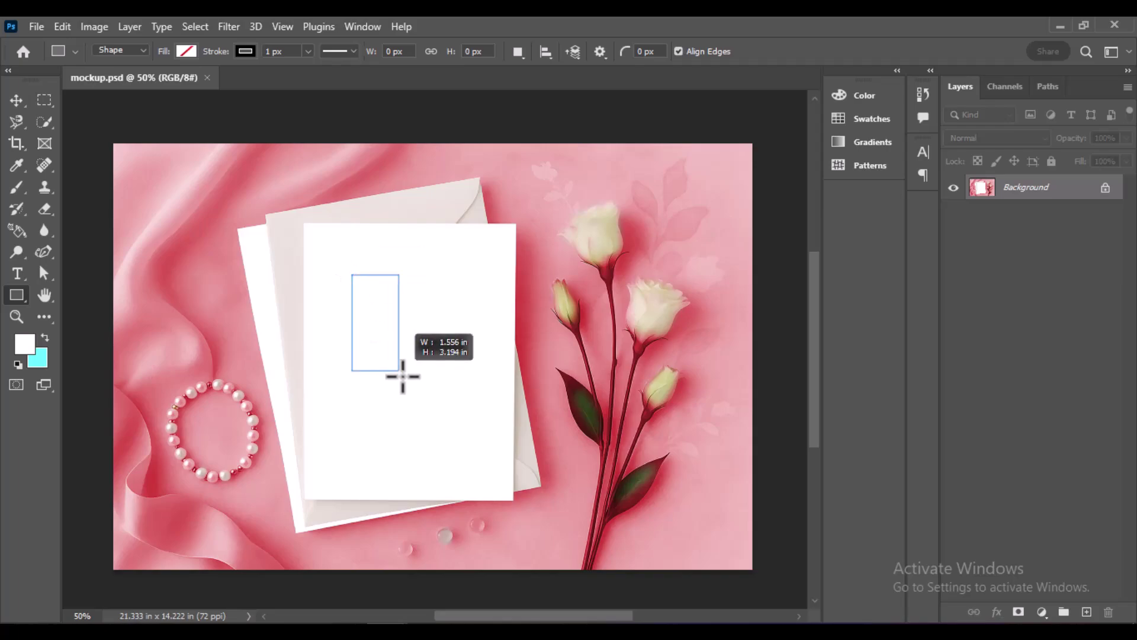
drag(431, 397, 433, 395)
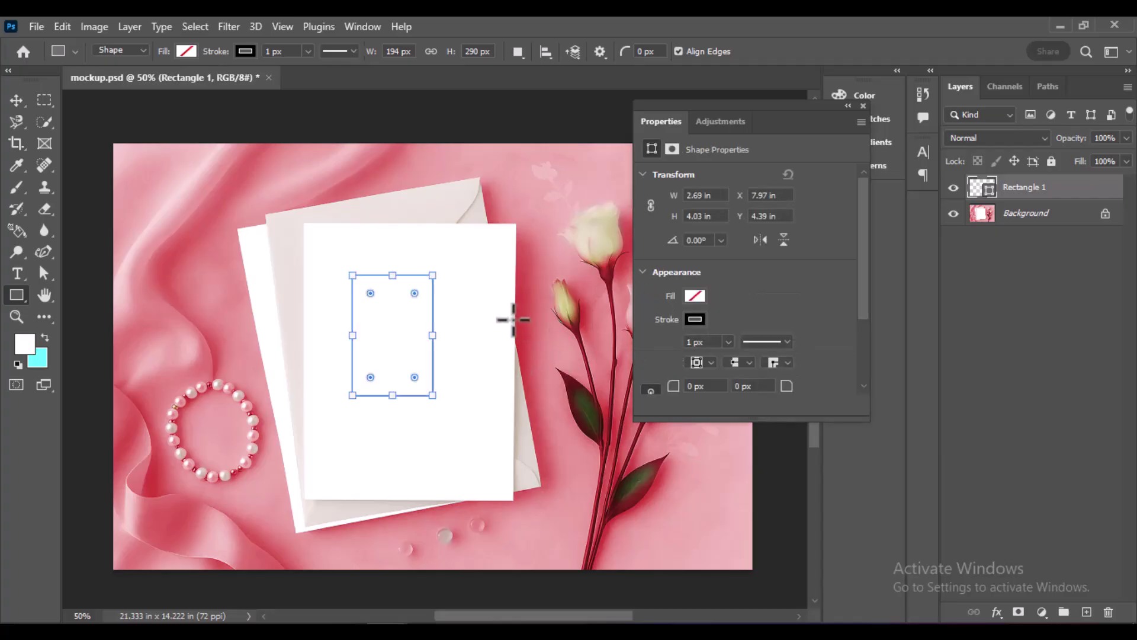
Step: Set the rectangle's width to 5 in and its height to 7 in
click(705, 195)
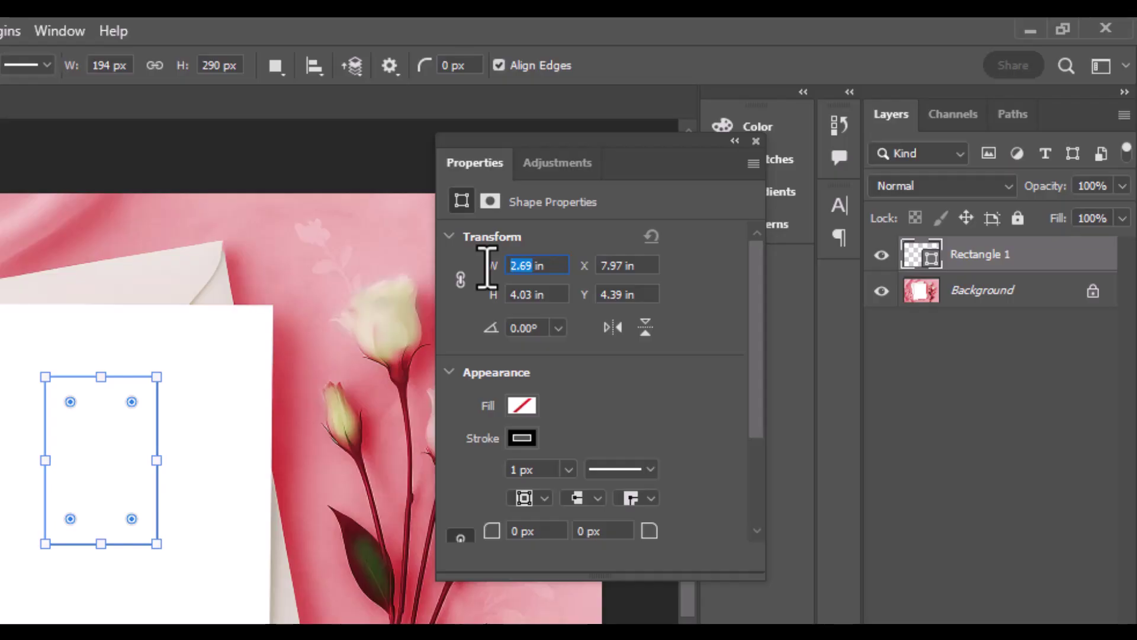
text(5)
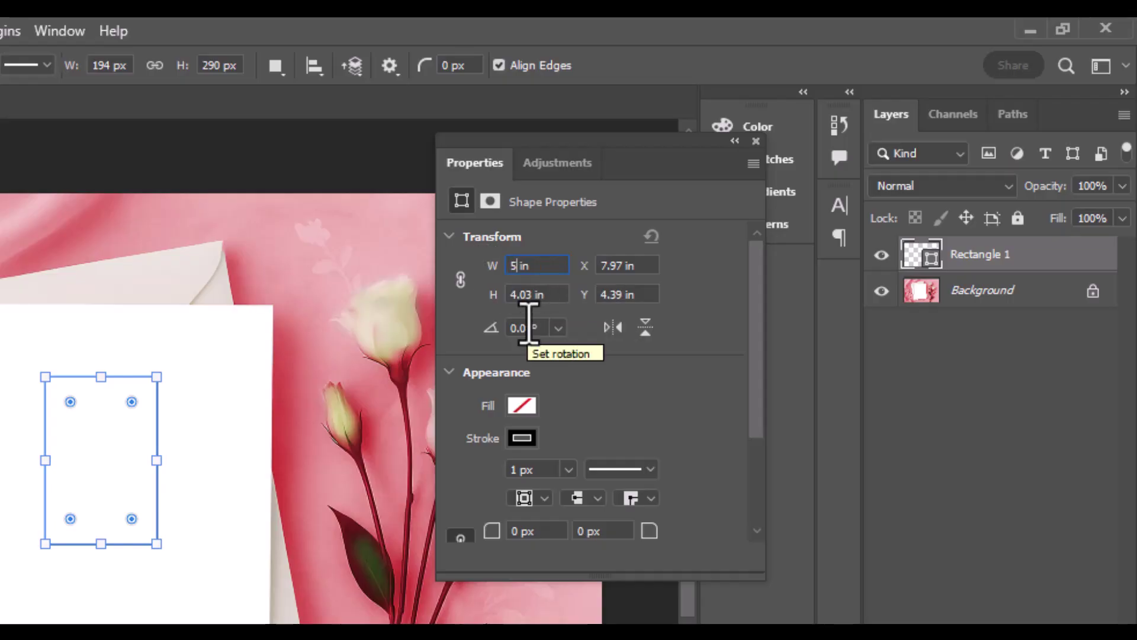
click(533, 290)
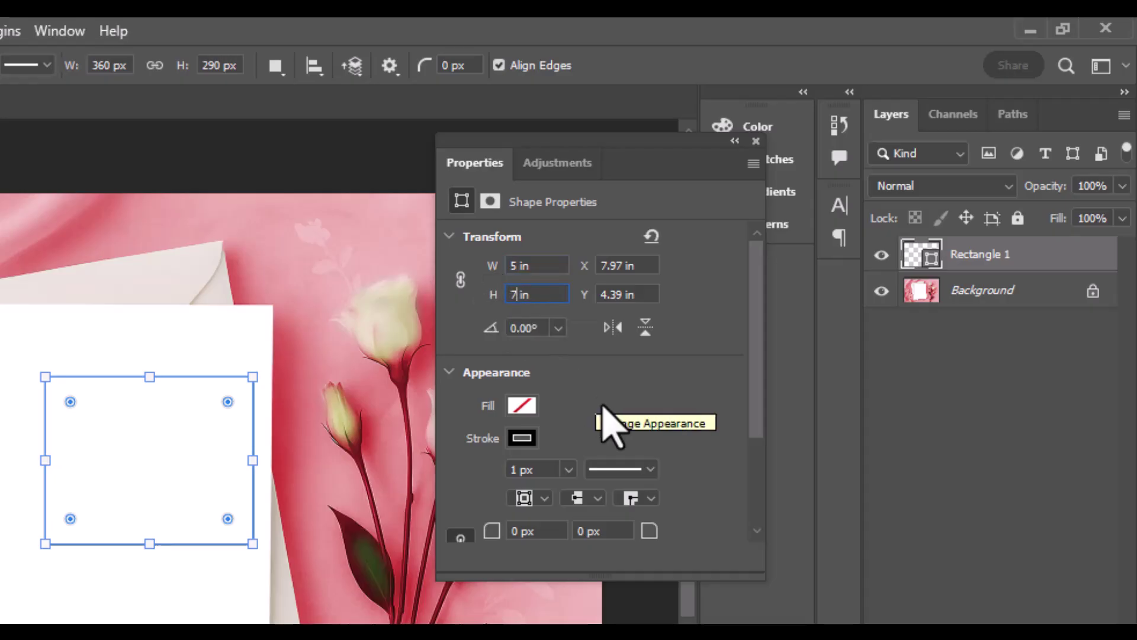
key(Return)
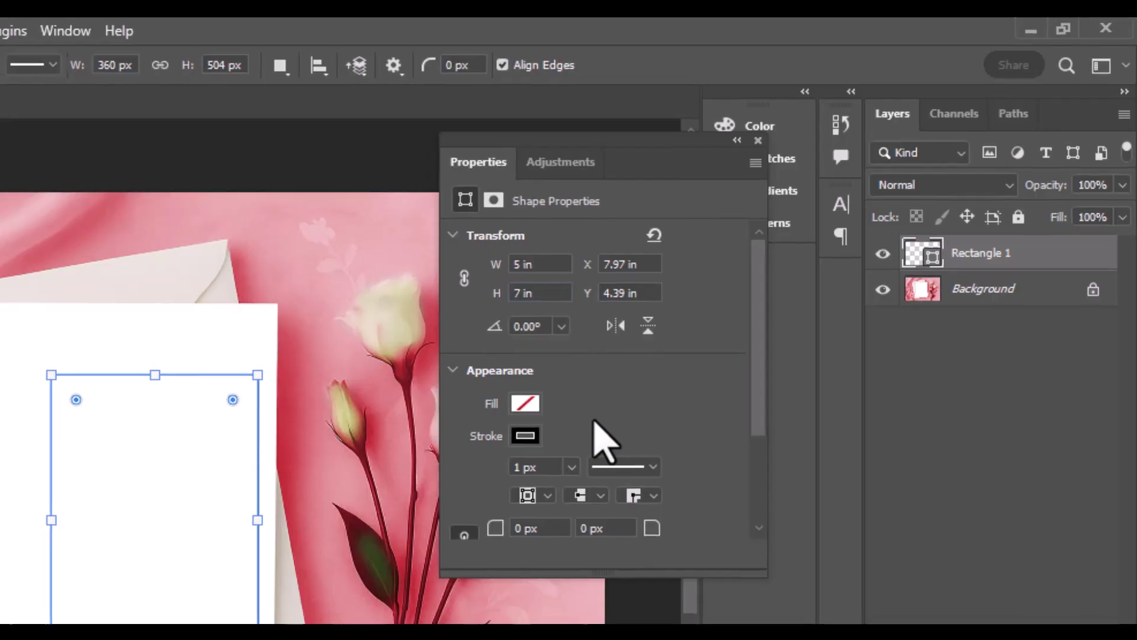
Step: Fill the rectangle with the recently used light gray and remove its stroke
click(522, 406)
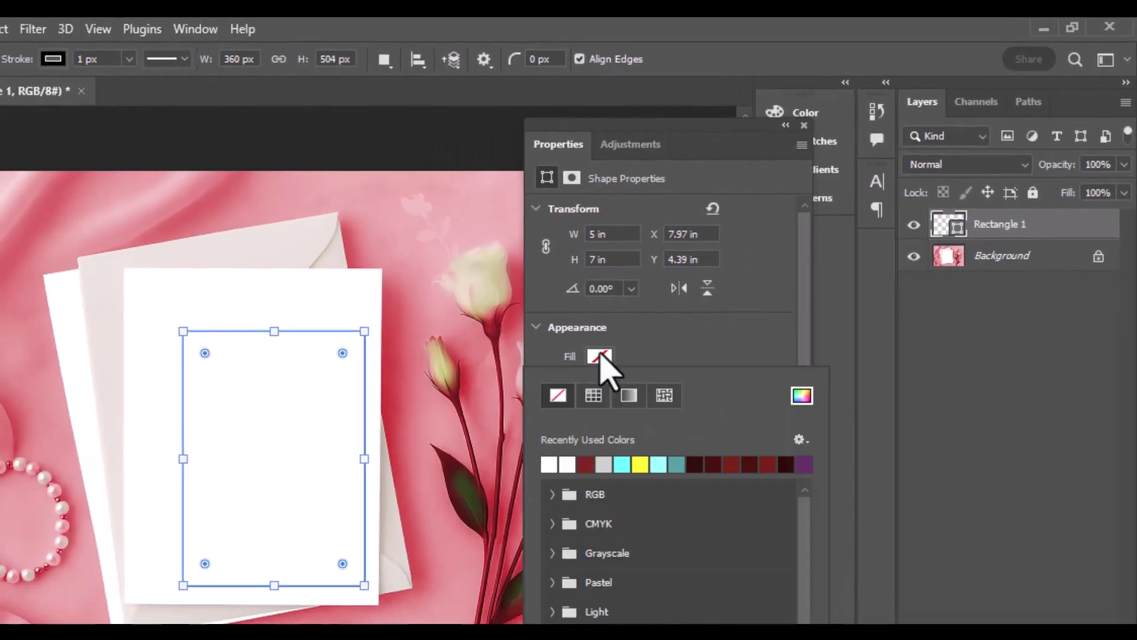
click(605, 462)
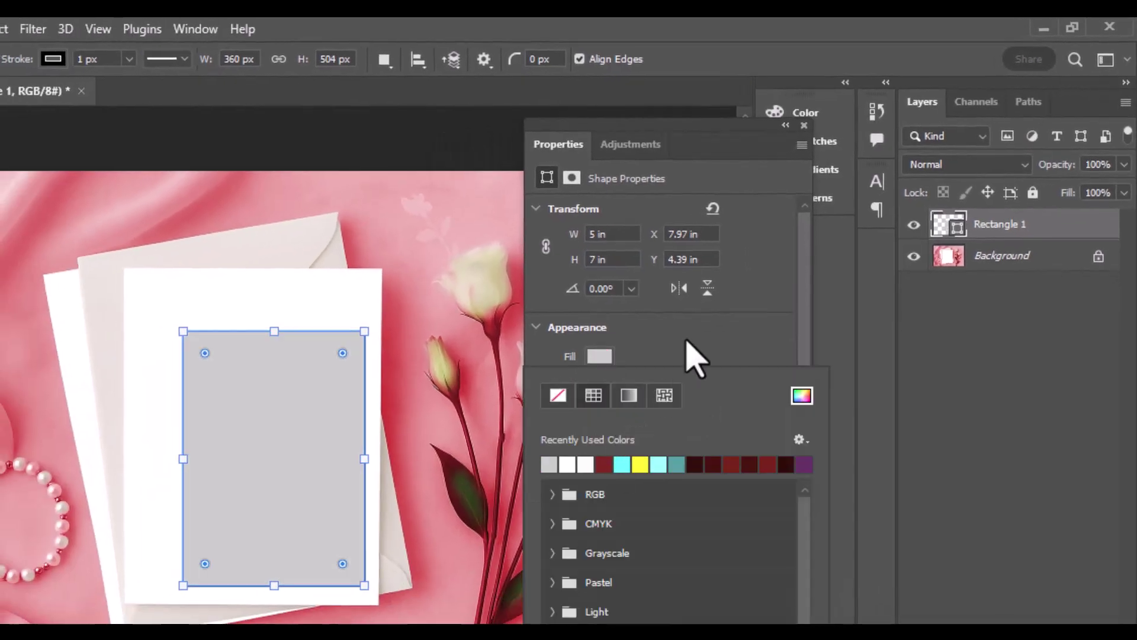
click(754, 349)
drag(806, 349, 807, 385)
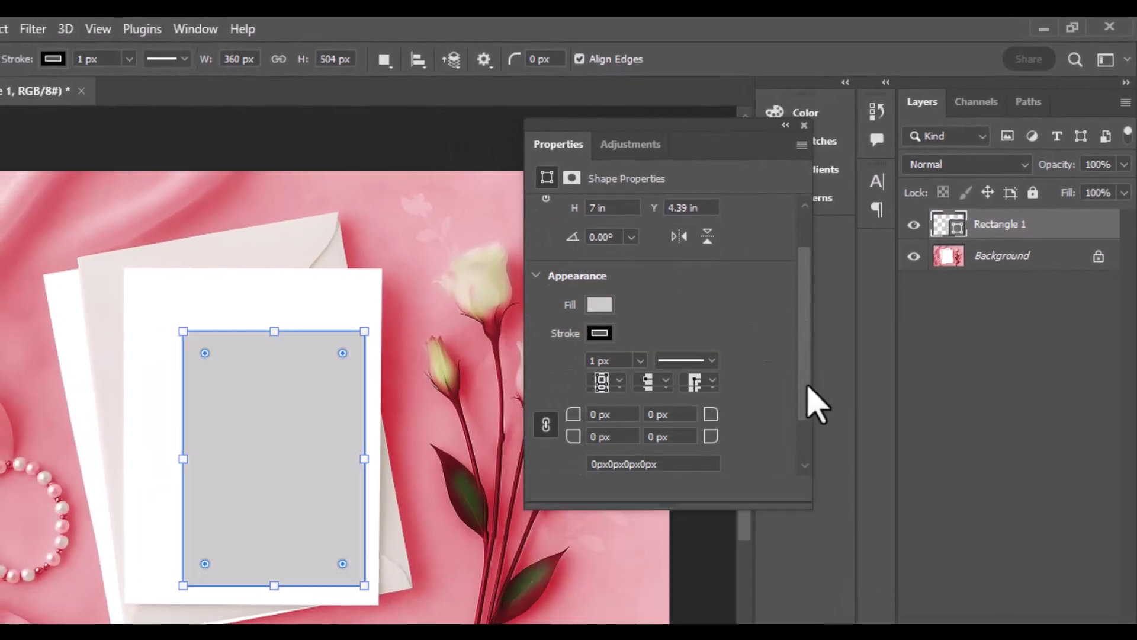
click(597, 329)
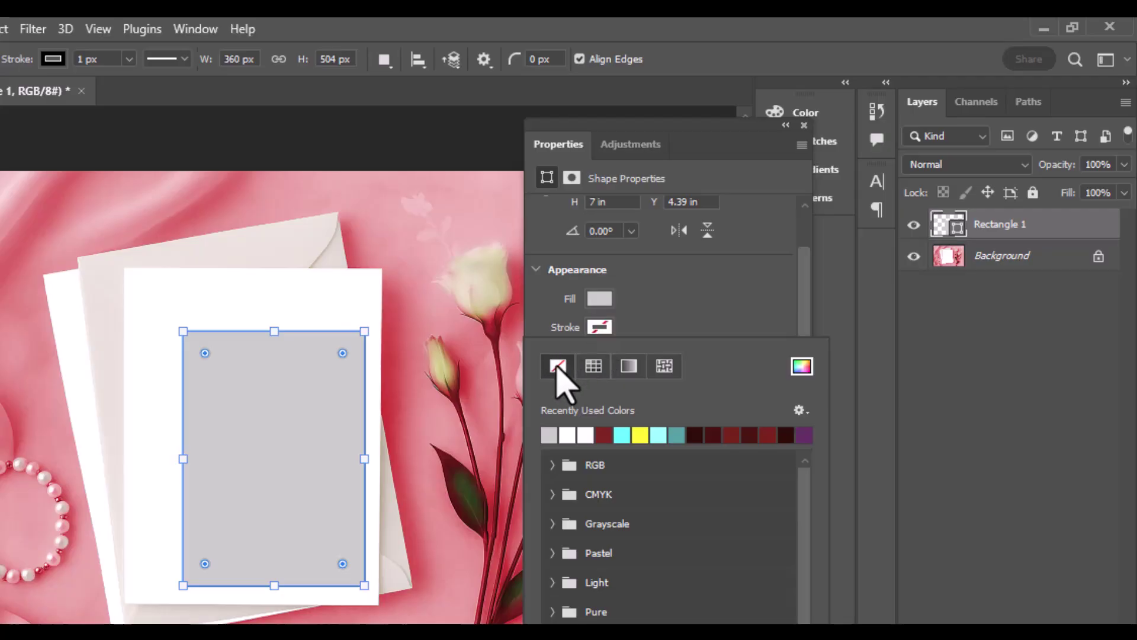
click(557, 370)
click(662, 289)
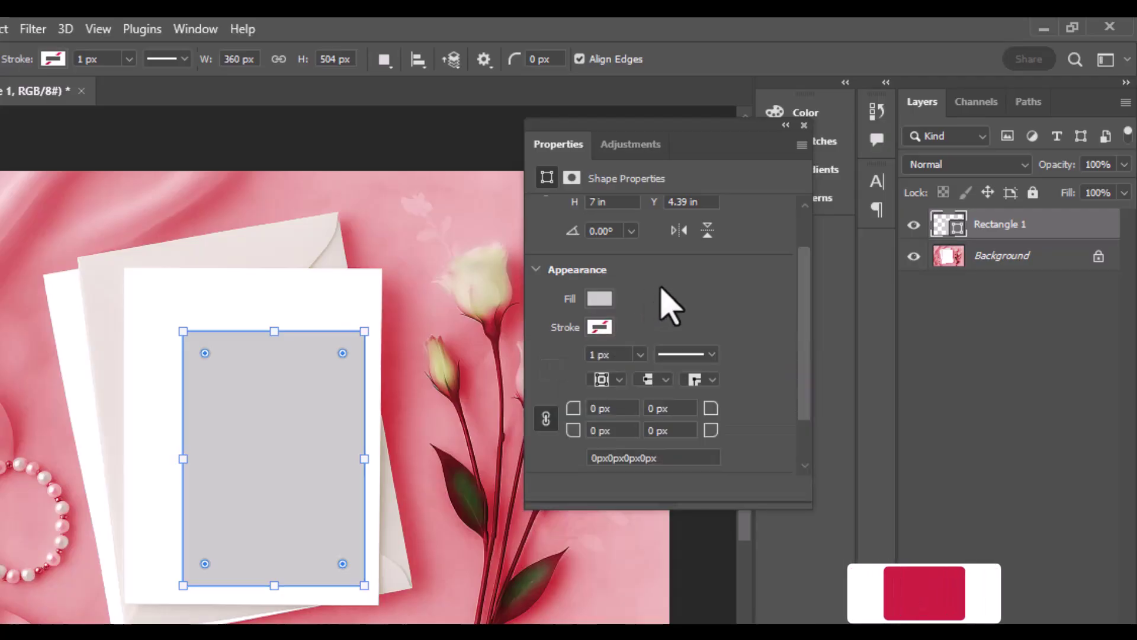
click(804, 126)
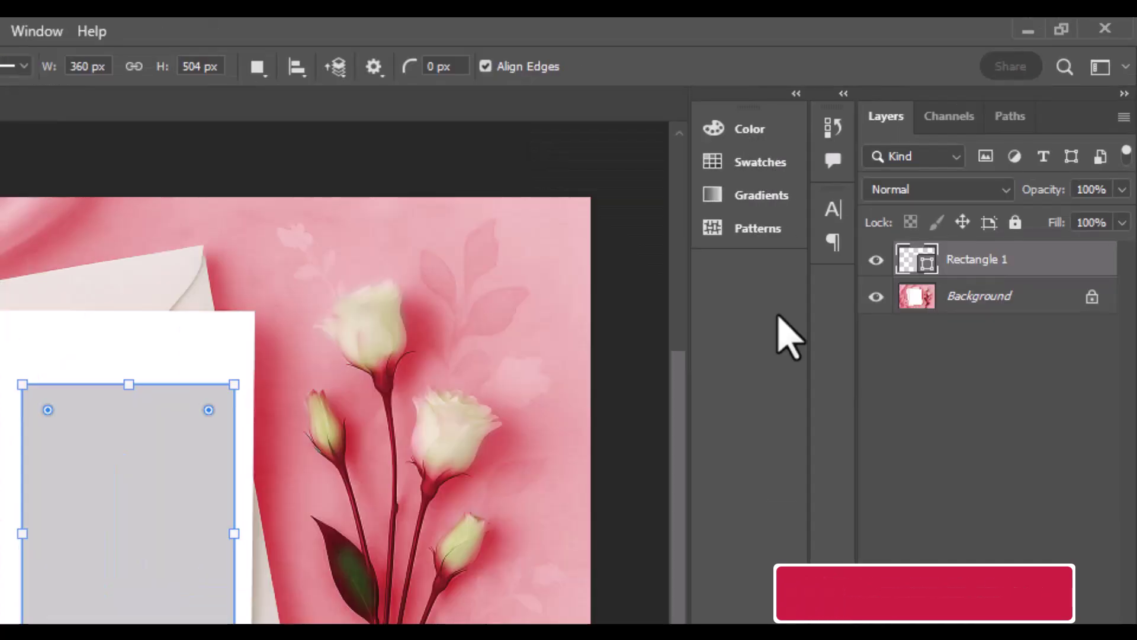
Step: Convert the rectangle layer to a smart object and rename it "Top Card"
right_click(959, 272)
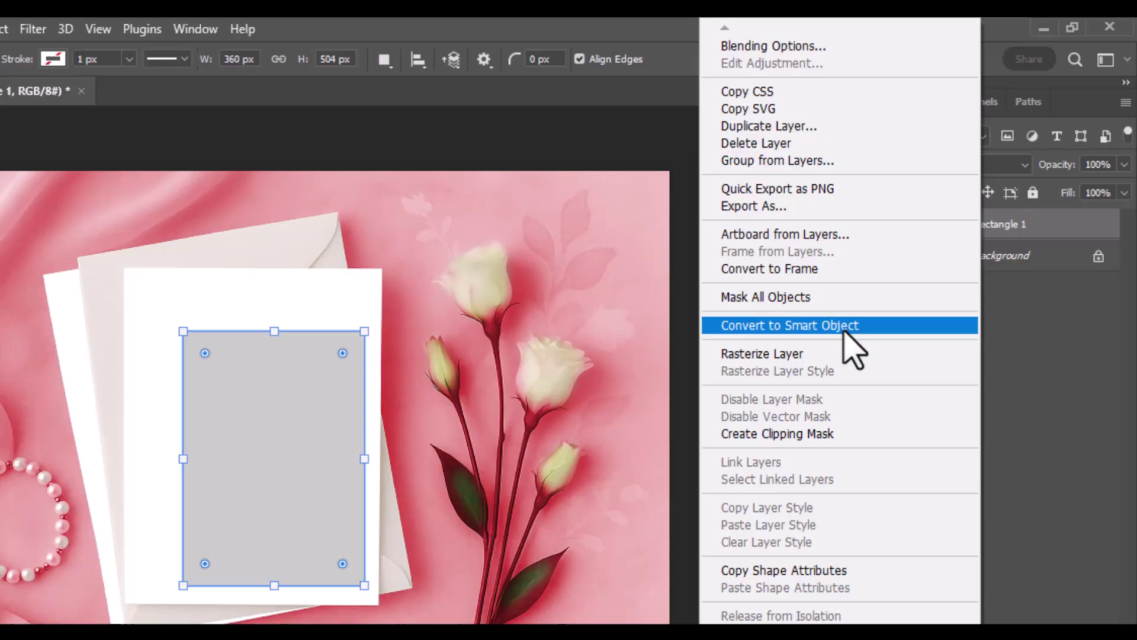
click(844, 325)
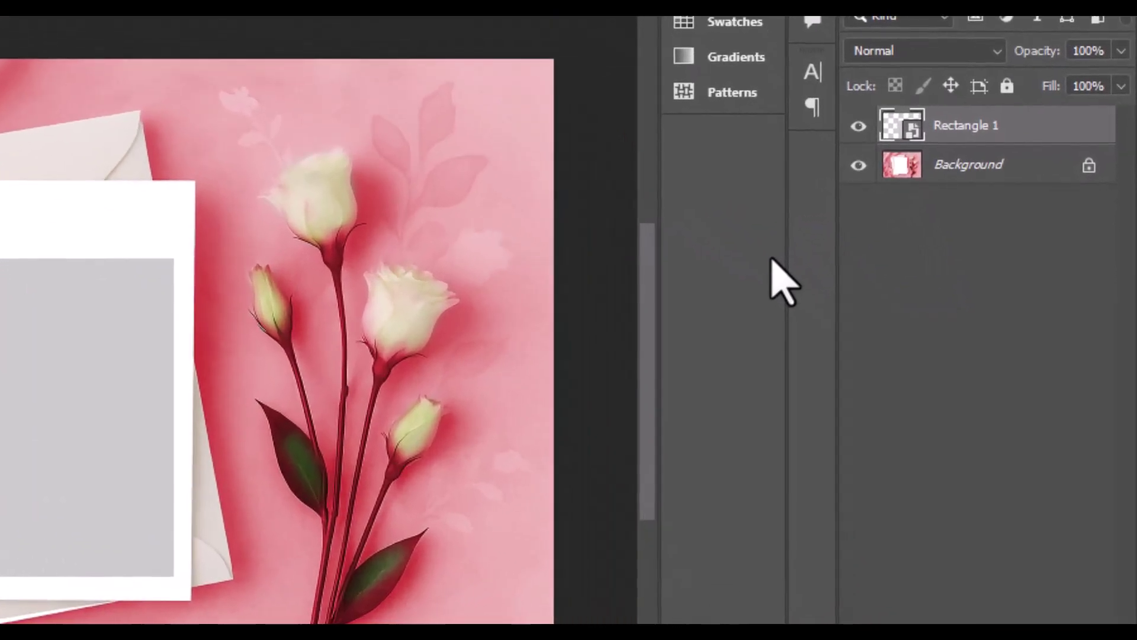
double_click(964, 130)
text(Top Card)
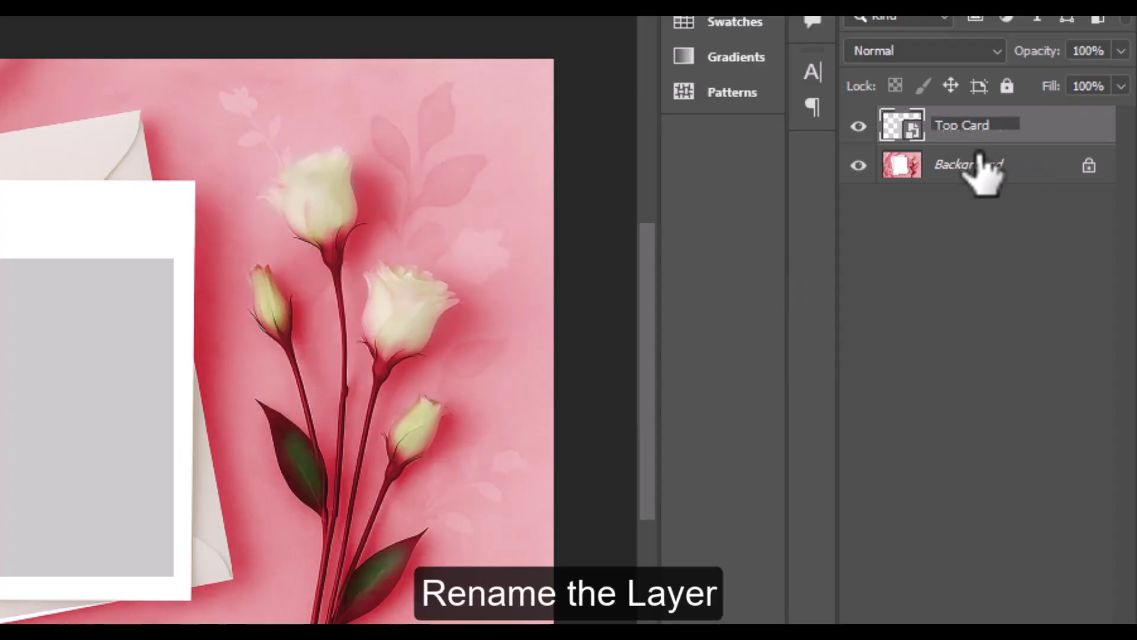
key(Return)
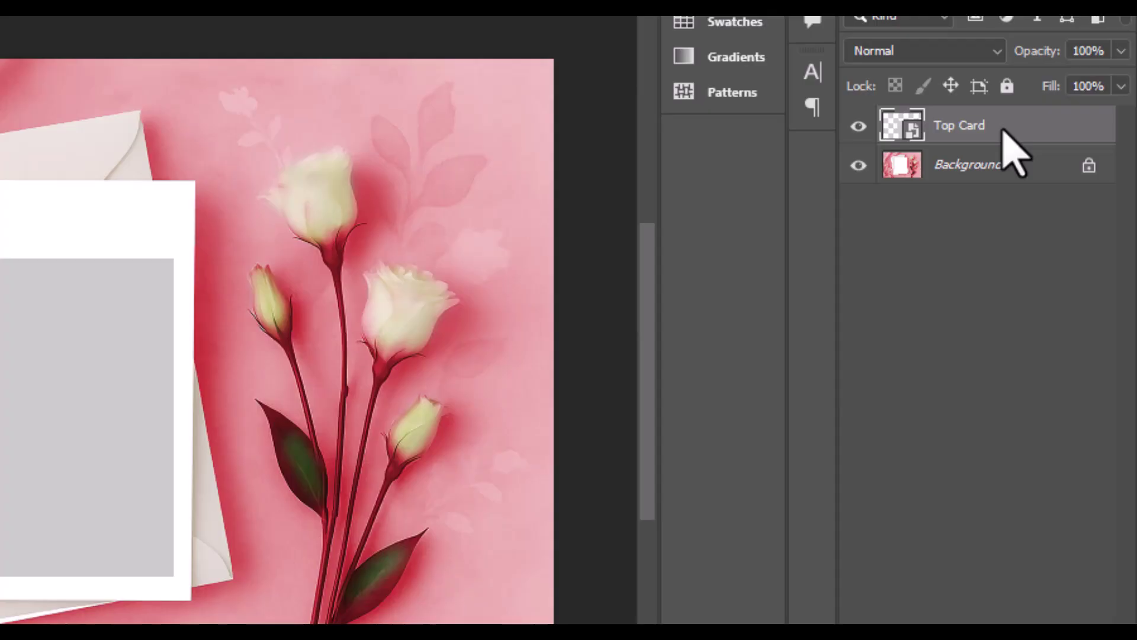
Step: Start a free transform on the Top Card layer and reduce its opacity to 59%
key(ctrl+t)
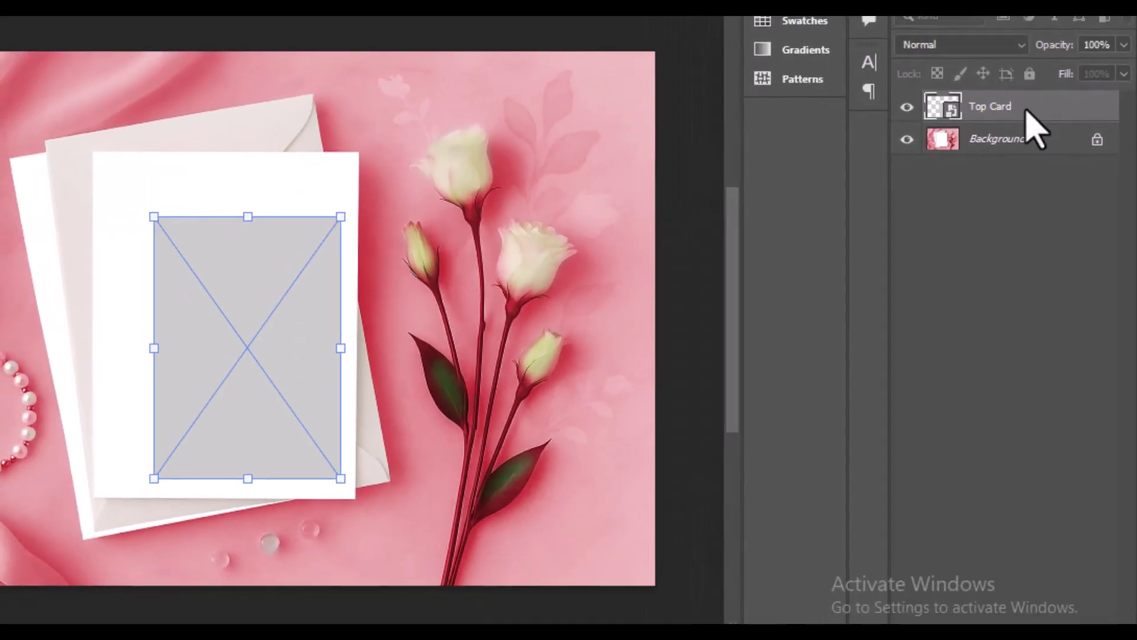
key(ctrl+plus)
key(ctrl+plus)
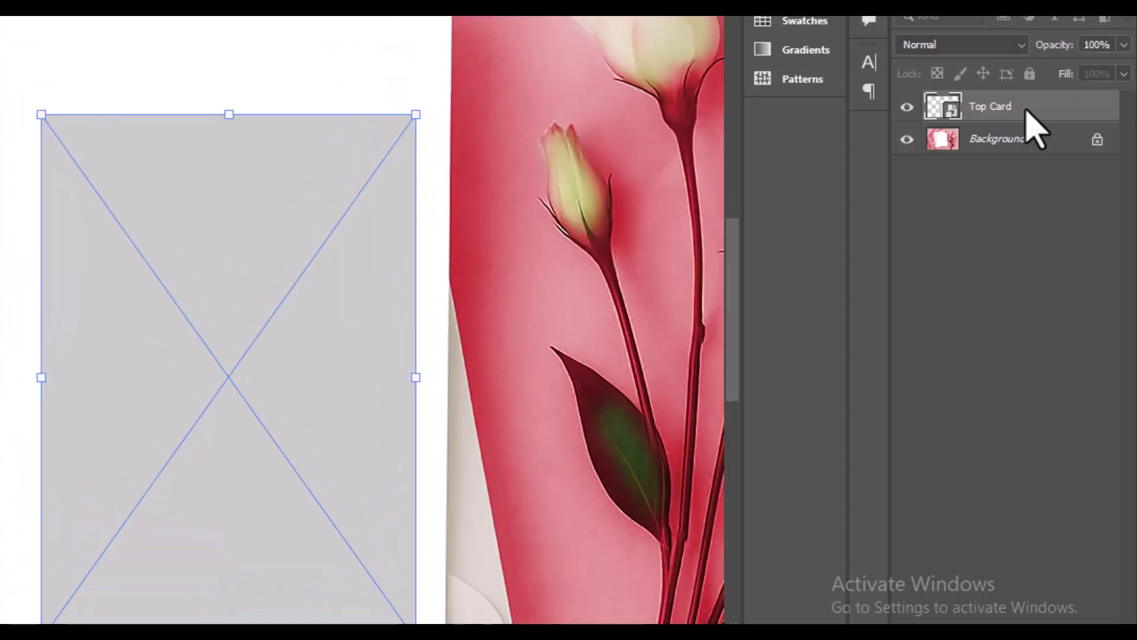
key(ctrl+minus)
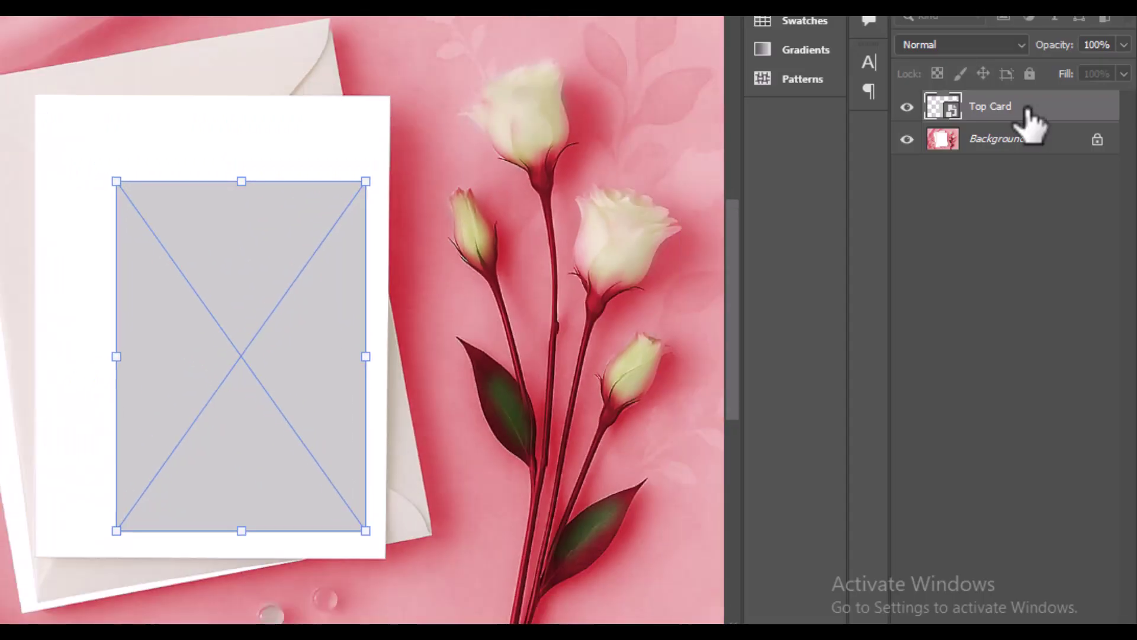
drag(1123, 45, 1092, 89)
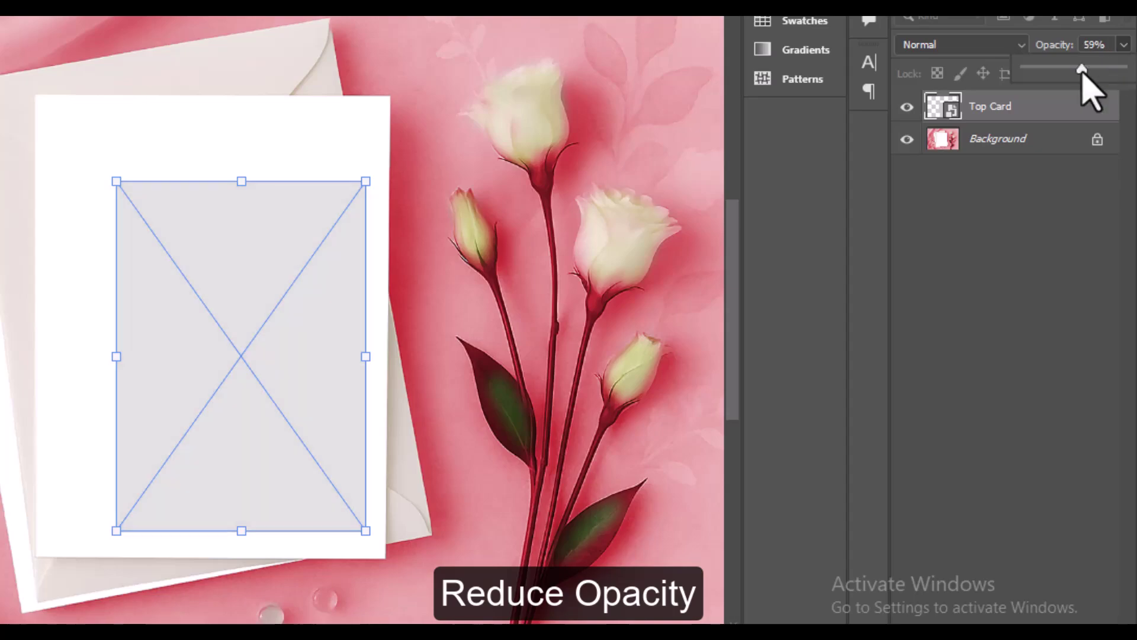
Step: Distort the gray rectangle so that its corners land on the corners of the white front card
key(ctrl+plus)
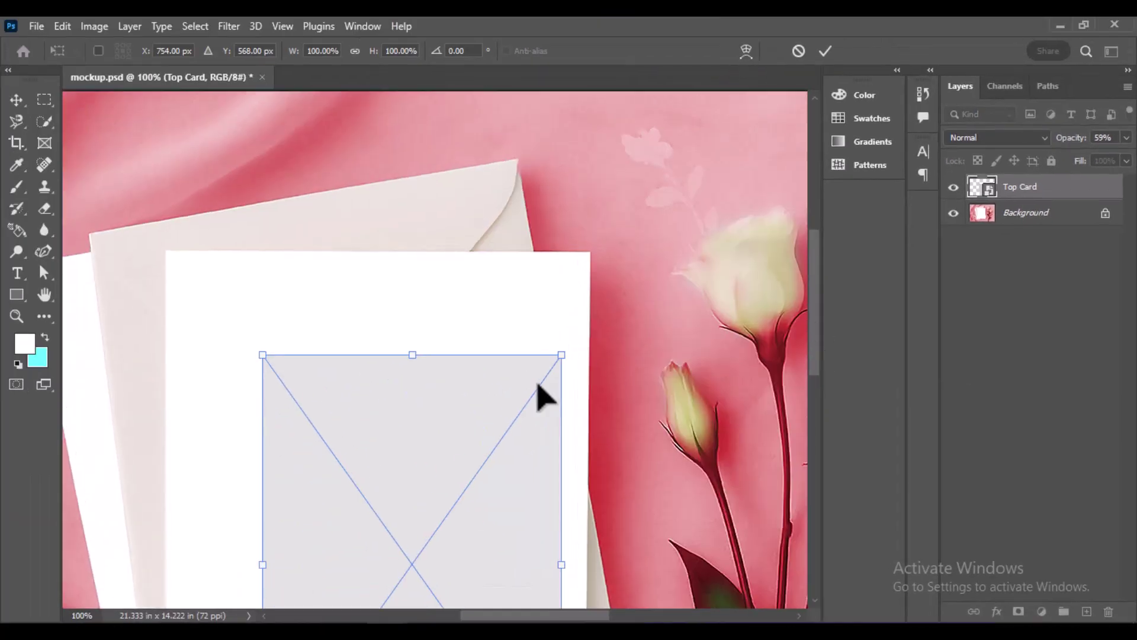
right_click(538, 386)
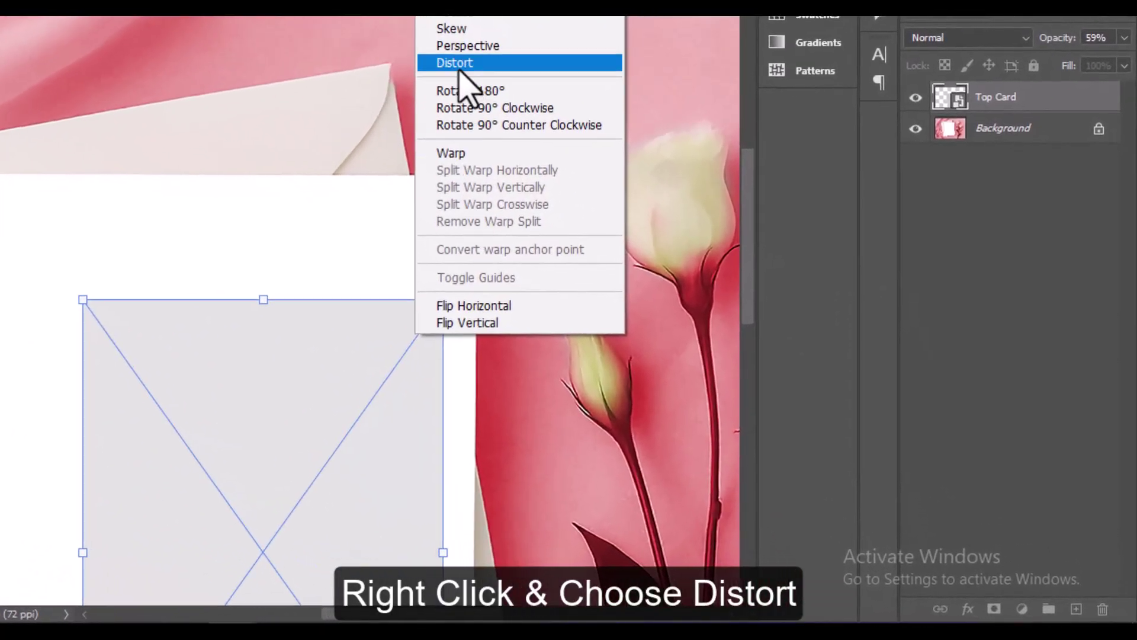
click(575, 165)
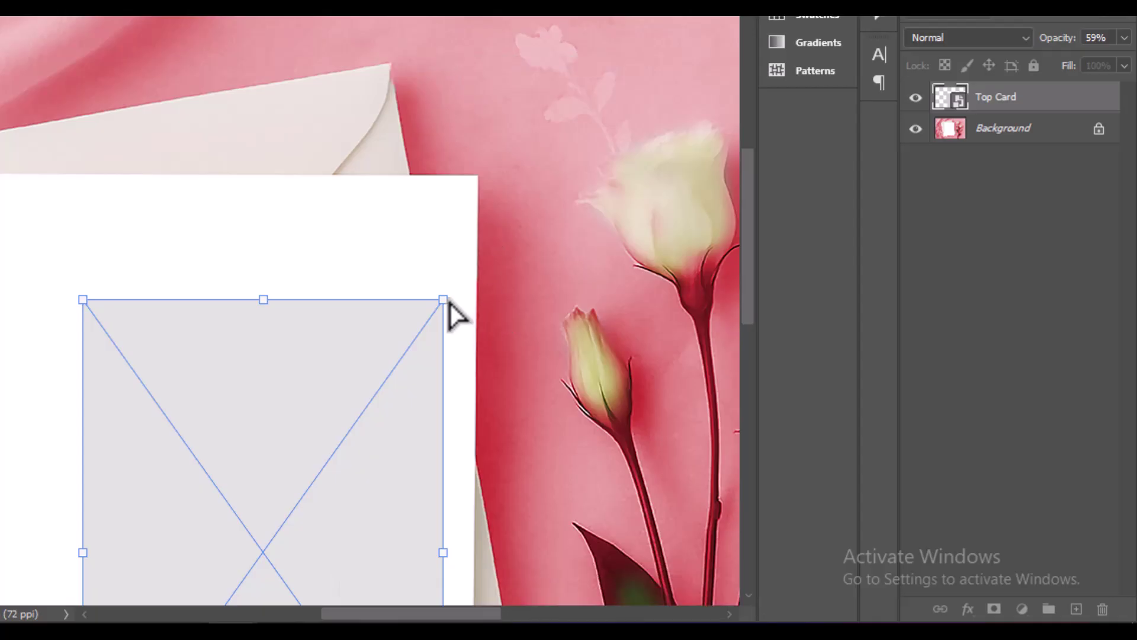
drag(444, 301, 481, 177)
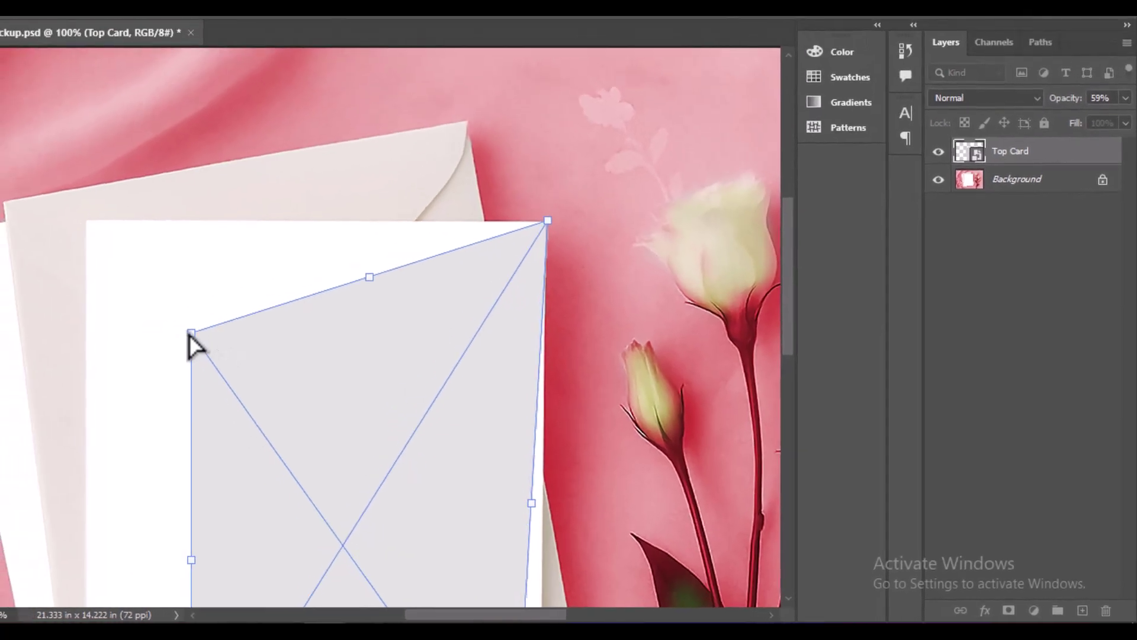
drag(191, 331, 89, 216)
scroll(198, 518, down, 5)
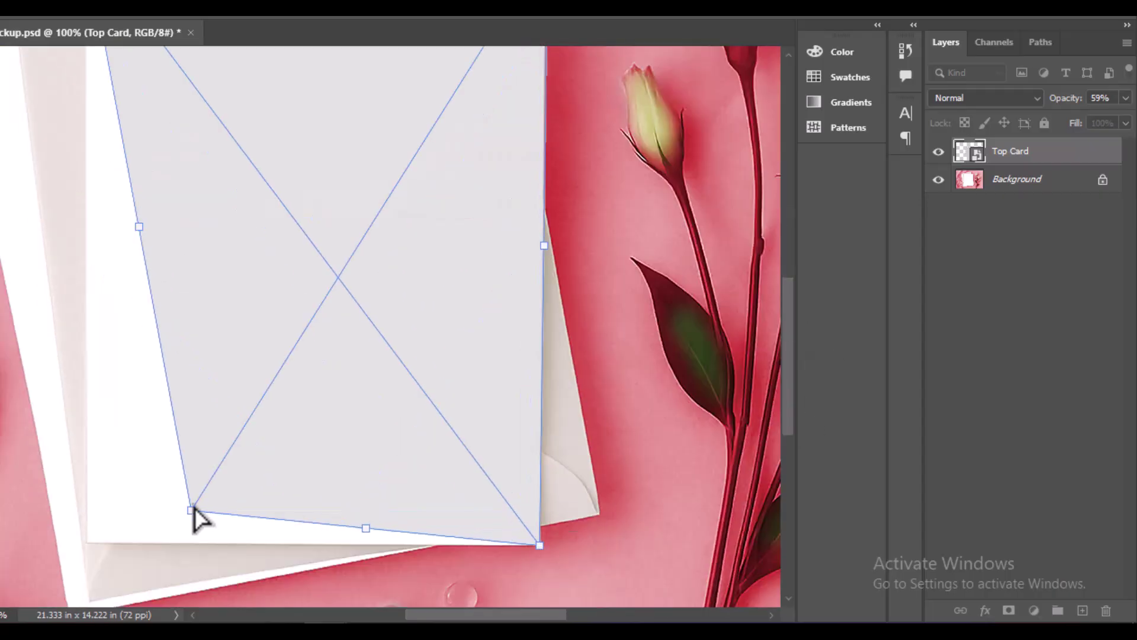
drag(193, 508, 90, 540)
Step: Fine-tune each distorted corner at 200% zoom to match the white card's edges exactly, and apply the transformation
key(ctrl+plus)
drag(787, 404, 787, 283)
drag(711, 223, 705, 225)
drag(513, 615, 458, 614)
drag(199, 217, 202, 224)
drag(788, 237, 788, 439)
drag(204, 372, 199, 373)
drag(398, 615, 483, 615)
drag(494, 374, 491, 374)
drag(787, 444, 787, 224)
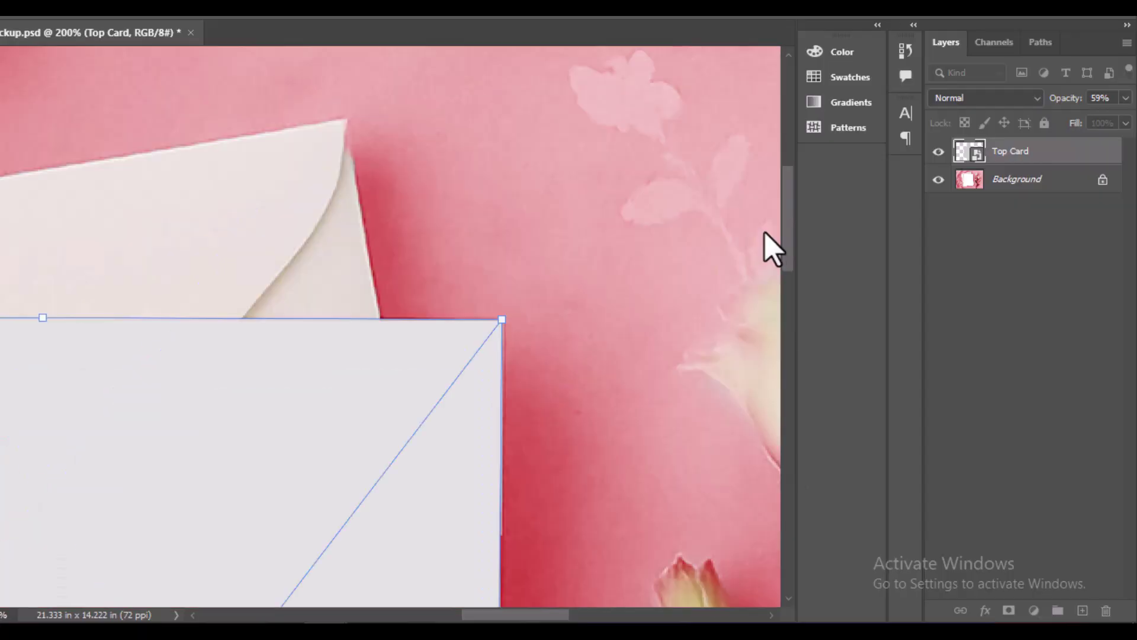
scroll(766, 235, down, 10)
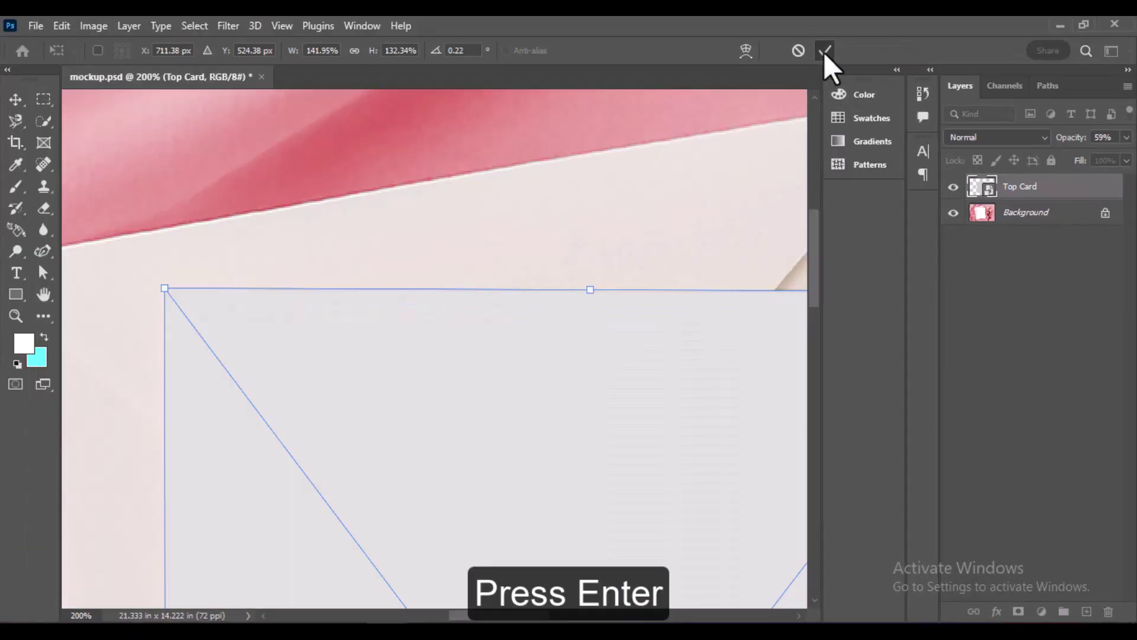
click(824, 52)
Step: Switch to the Move tool and restore the Top Card layer to full opacity
click(15, 99)
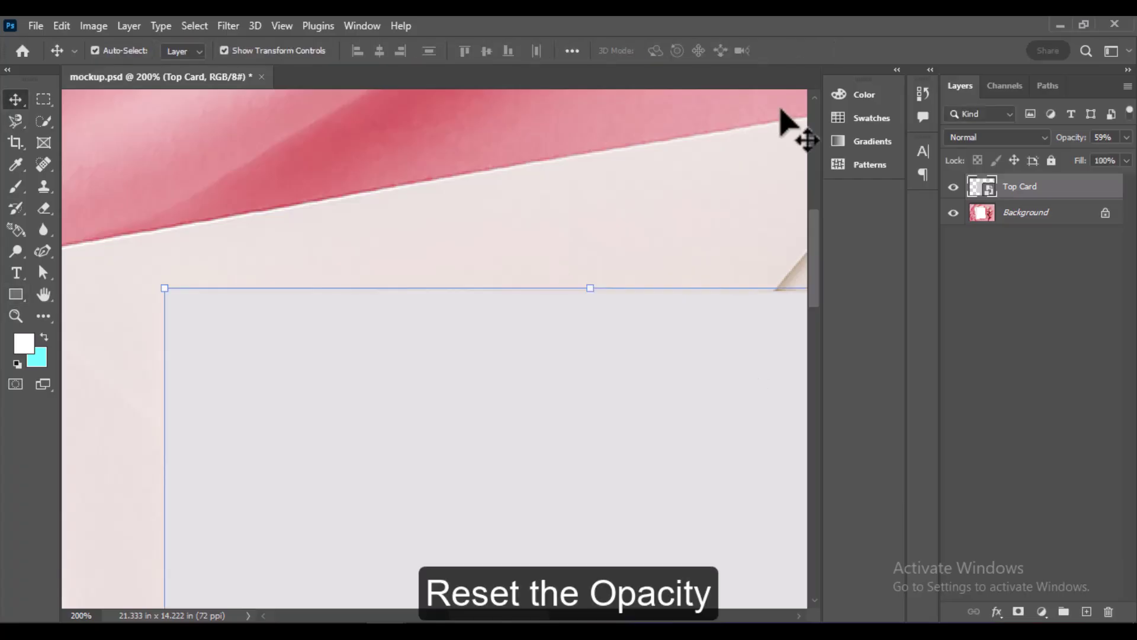
click(1126, 137)
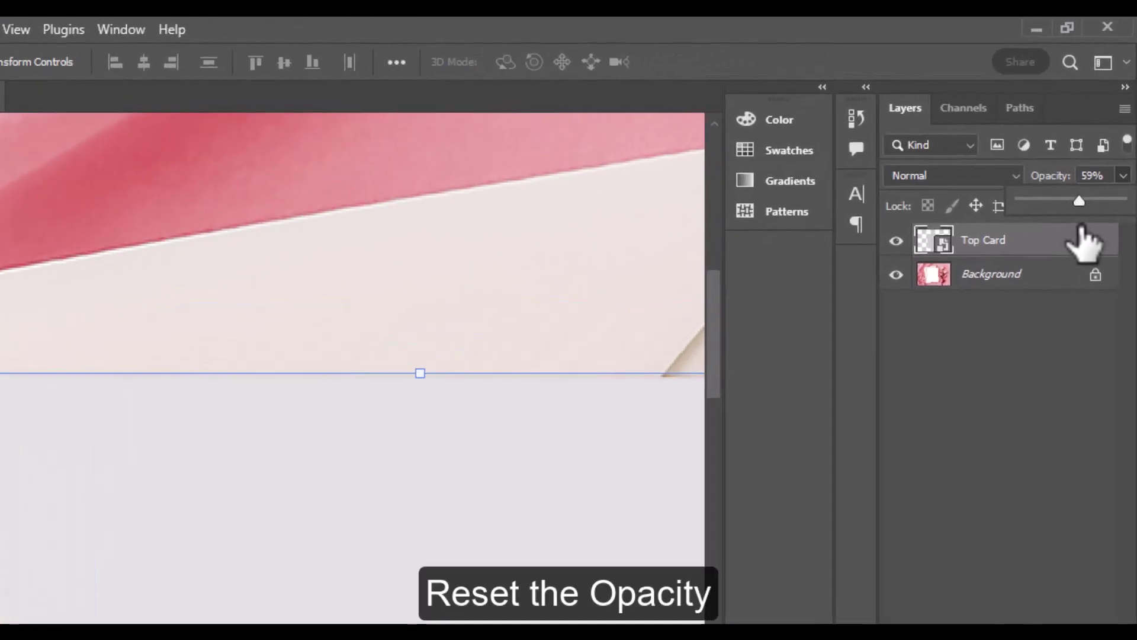
drag(1075, 201, 1128, 200)
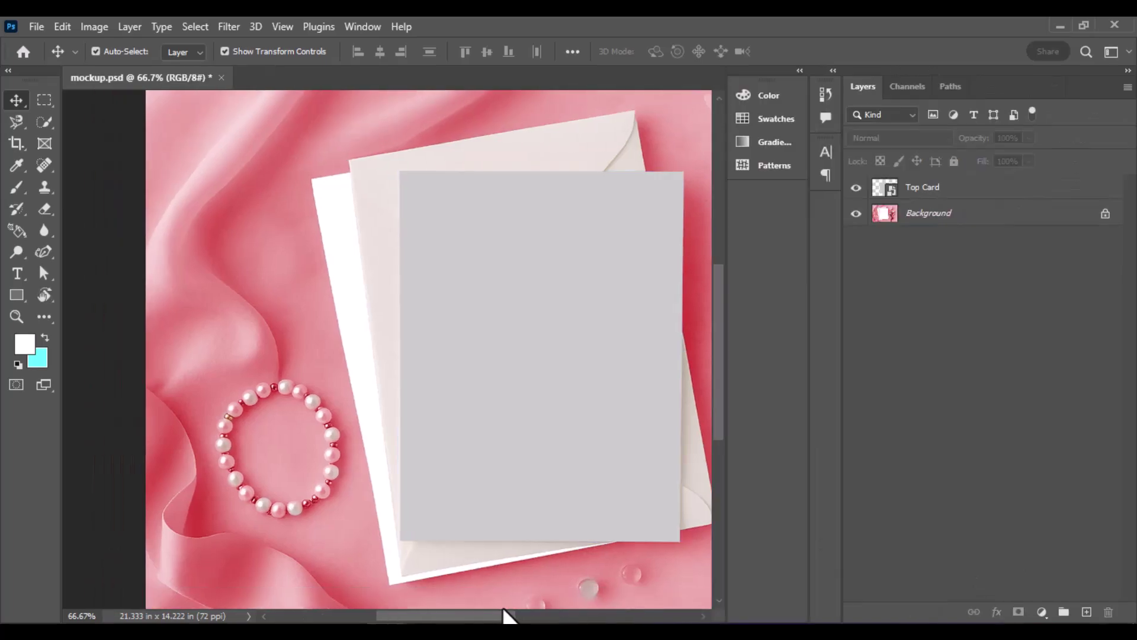
Step: Hide the Top Card layer and select the Background layer
drag(505, 613, 518, 614)
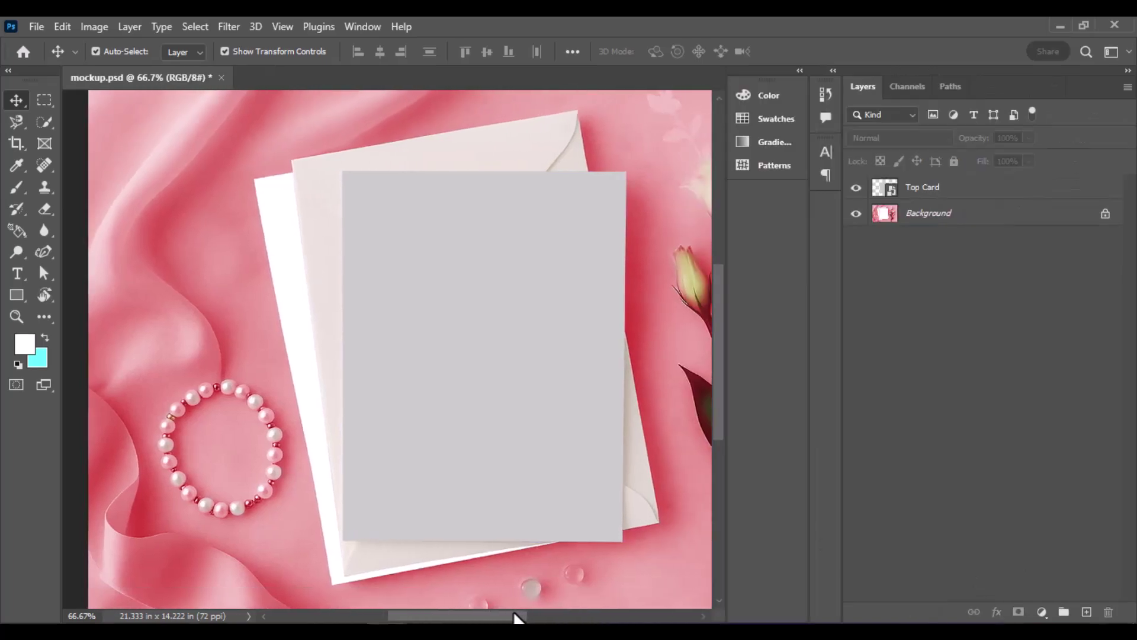
click(856, 188)
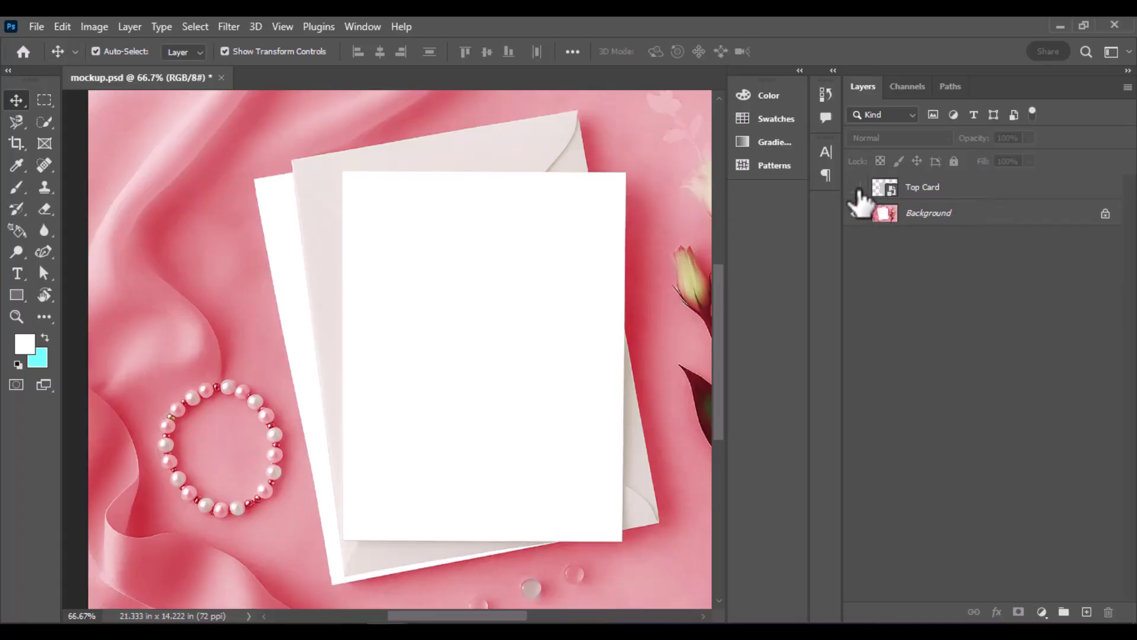
click(960, 222)
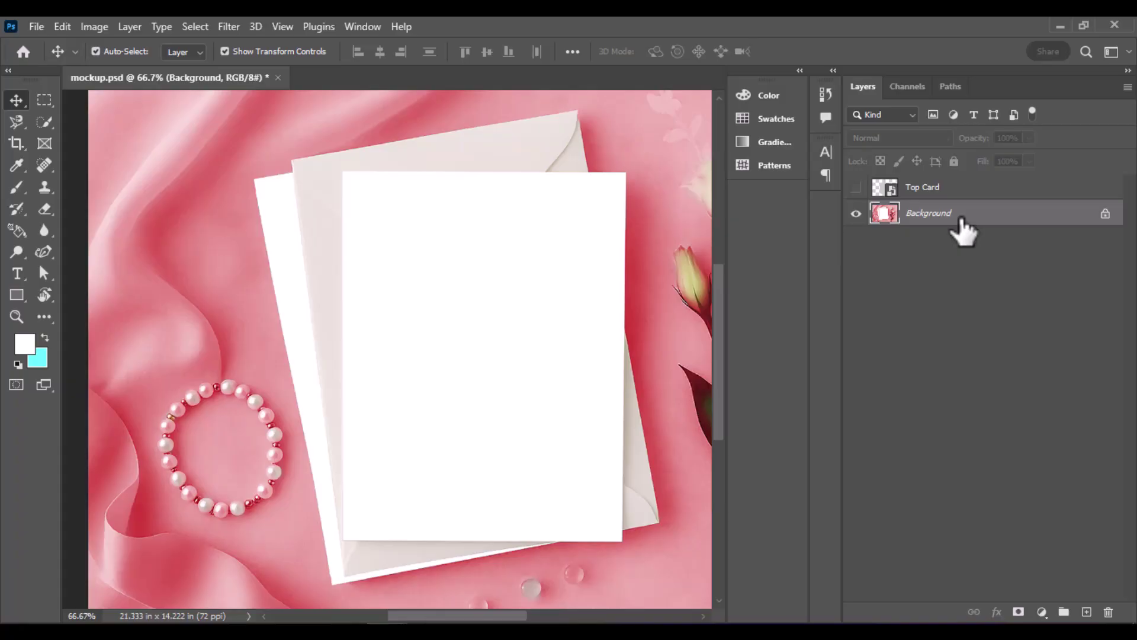
Step: Trace the envelope's outer edge with the Pen tool, closing a four-corner path across the front card
key(w)
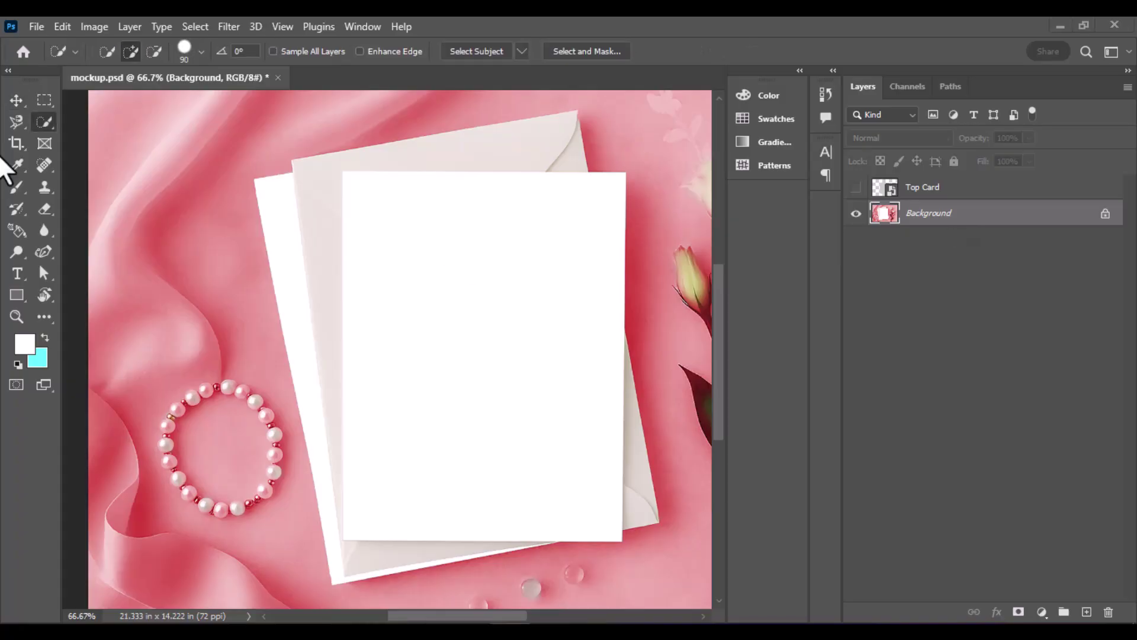
right_click(51, 255)
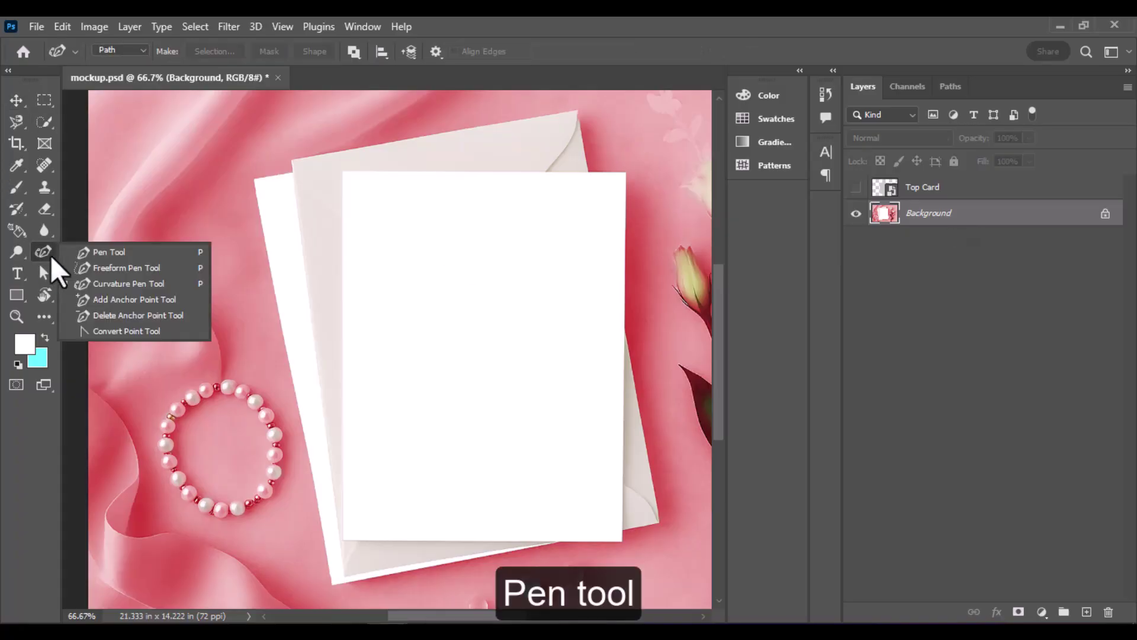
click(93, 255)
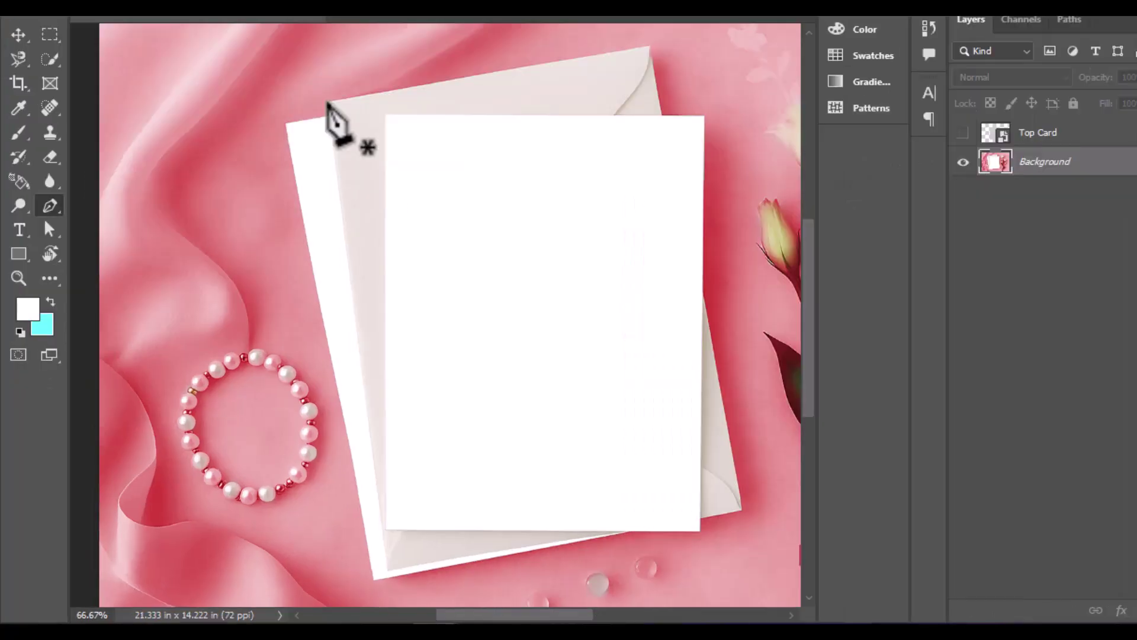
click(292, 159)
click(652, 47)
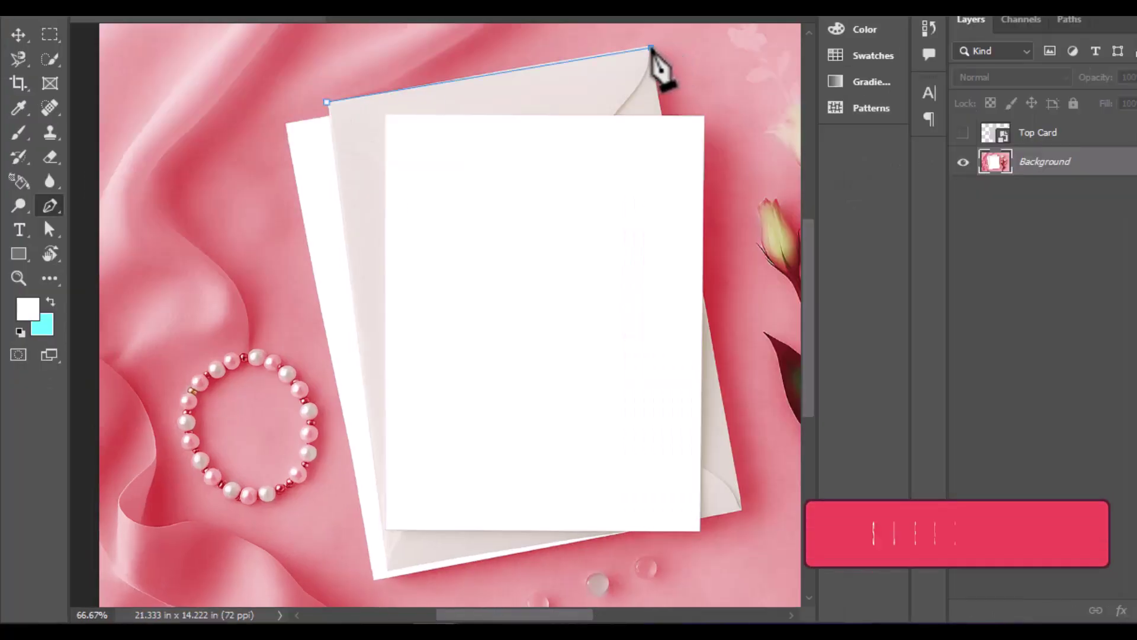
click(741, 509)
click(389, 570)
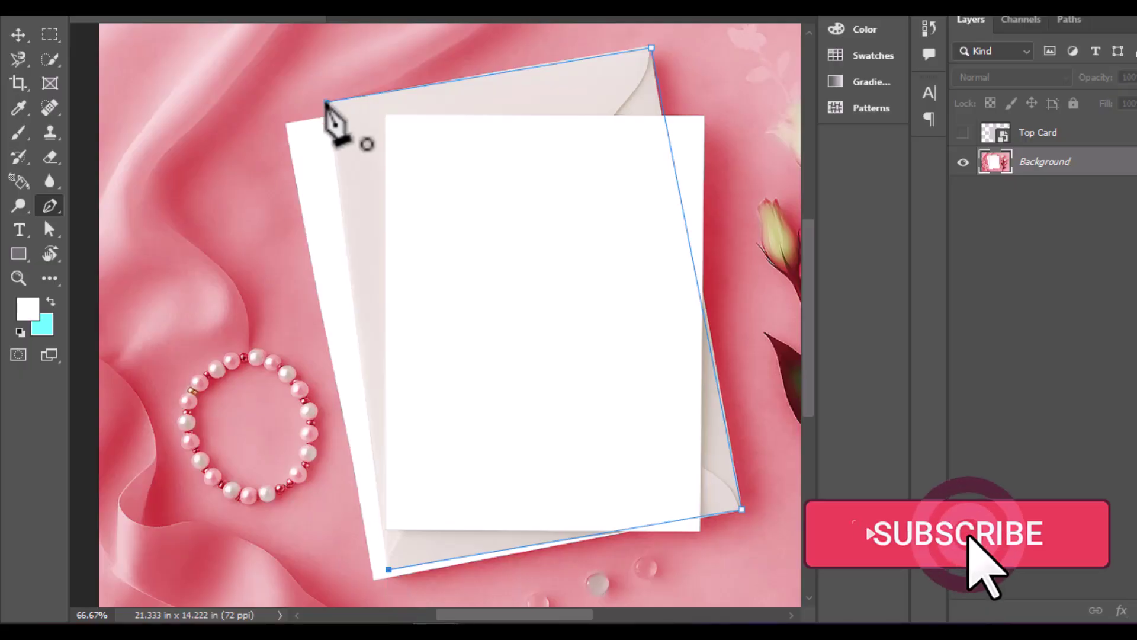
click(326, 102)
Step: Convert the envelope path into a new anti-aliased selection with a feather radius of 0 pixels
scroll(554, 109, down, 2)
right_click(601, 136)
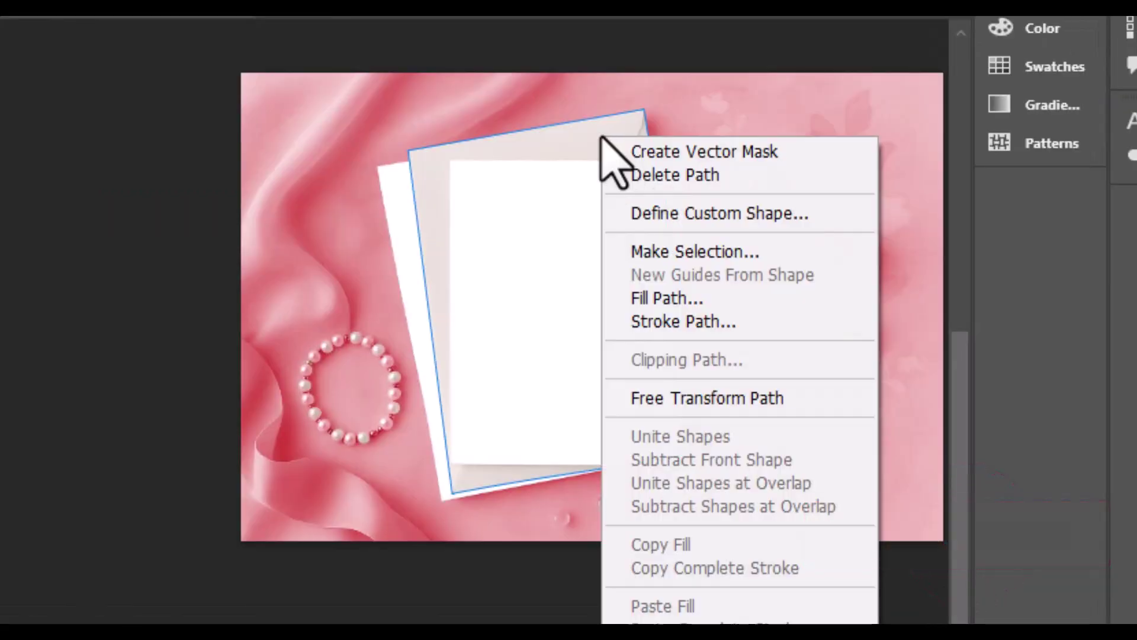
click(656, 254)
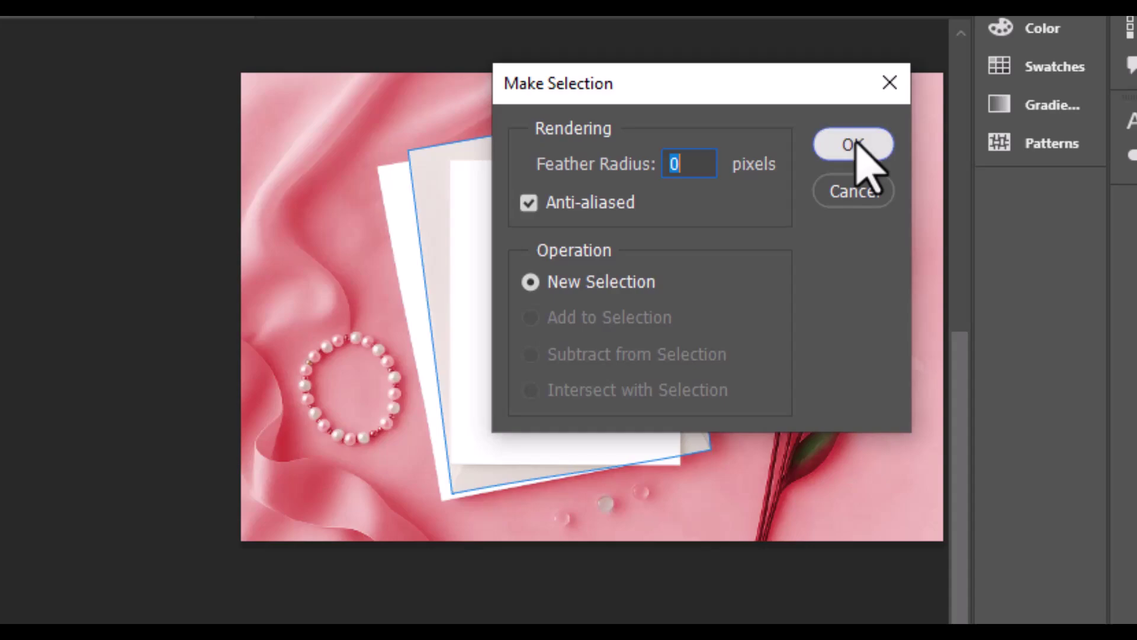
click(859, 148)
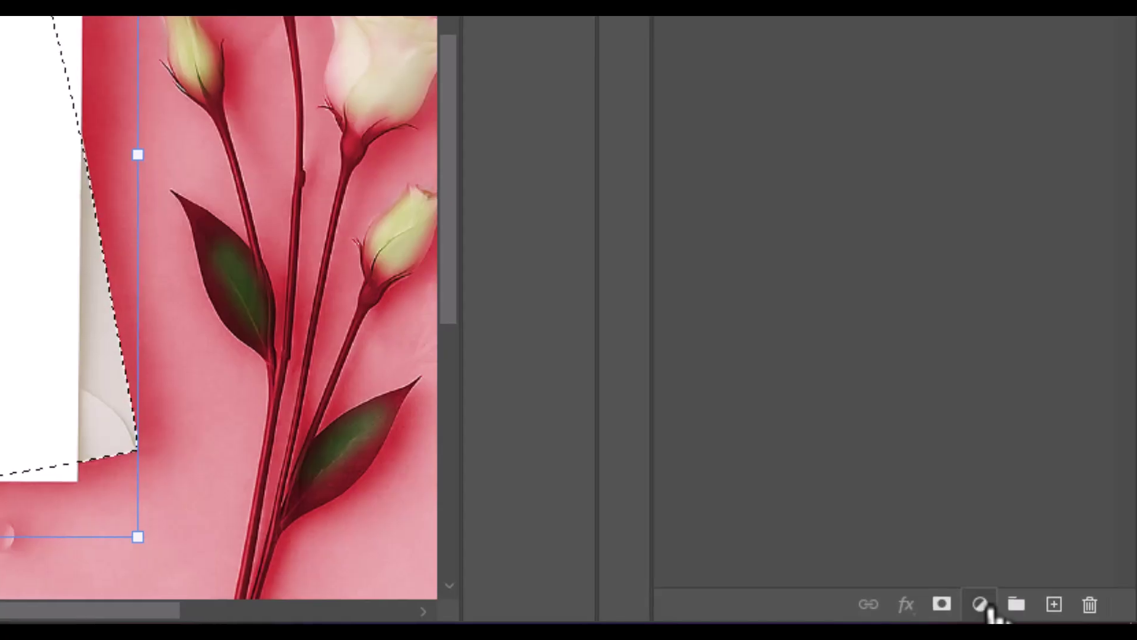
Step: Fill the envelope selection with a Solid Color fill layer in ffcc99
click(997, 614)
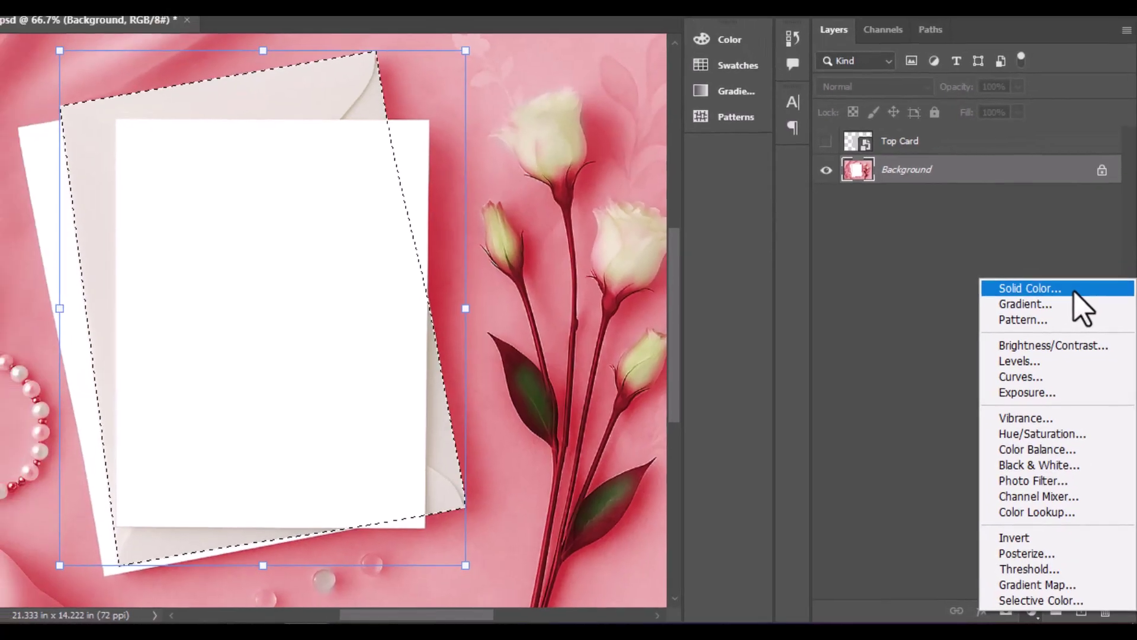
click(1070, 253)
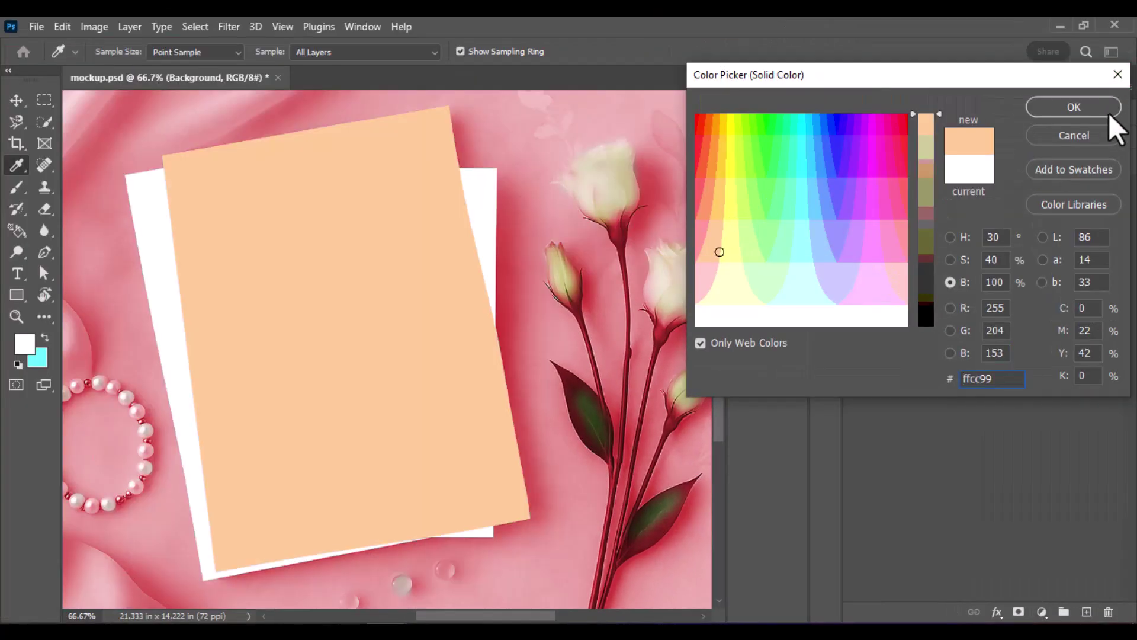
click(1090, 105)
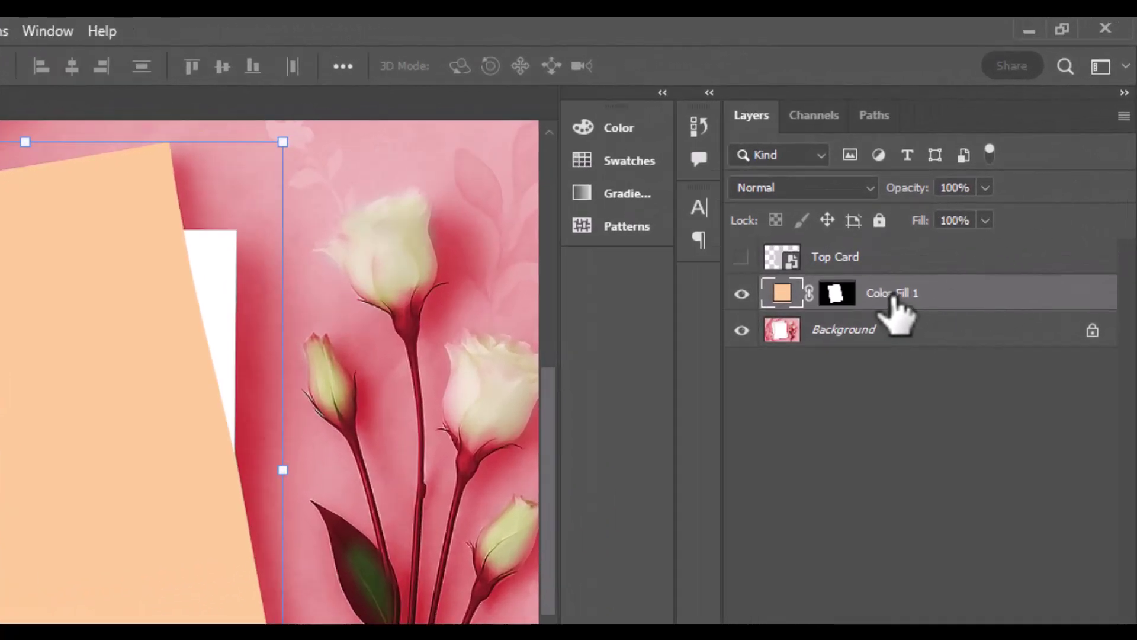
Step: Rename the new color fill layer as "Envelop Color"
double_click(893, 292)
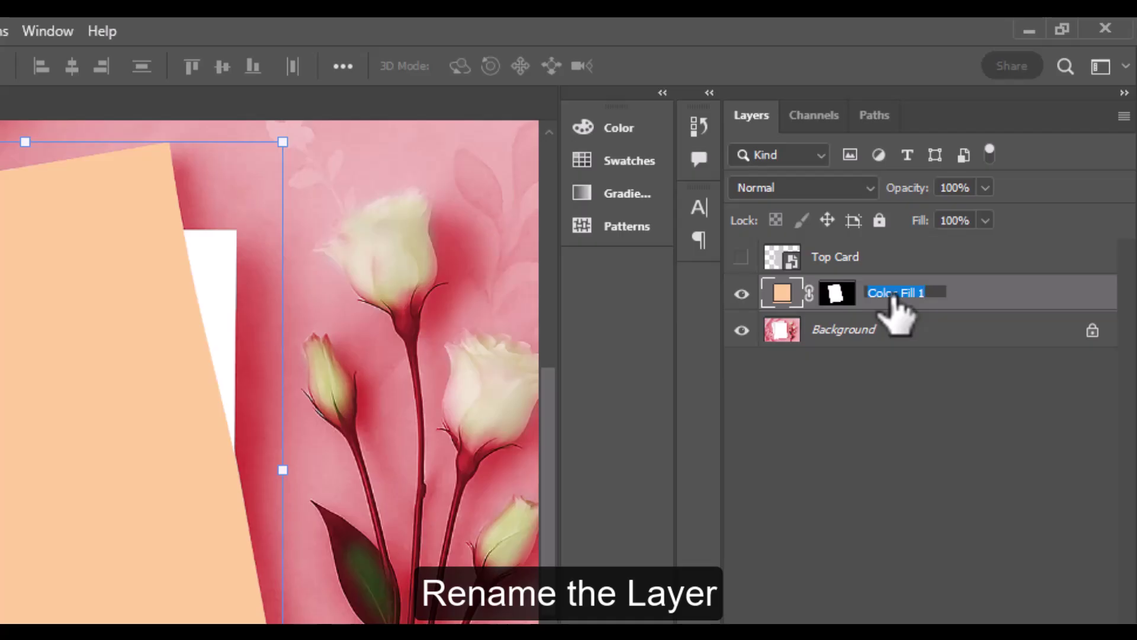
text(Enve)
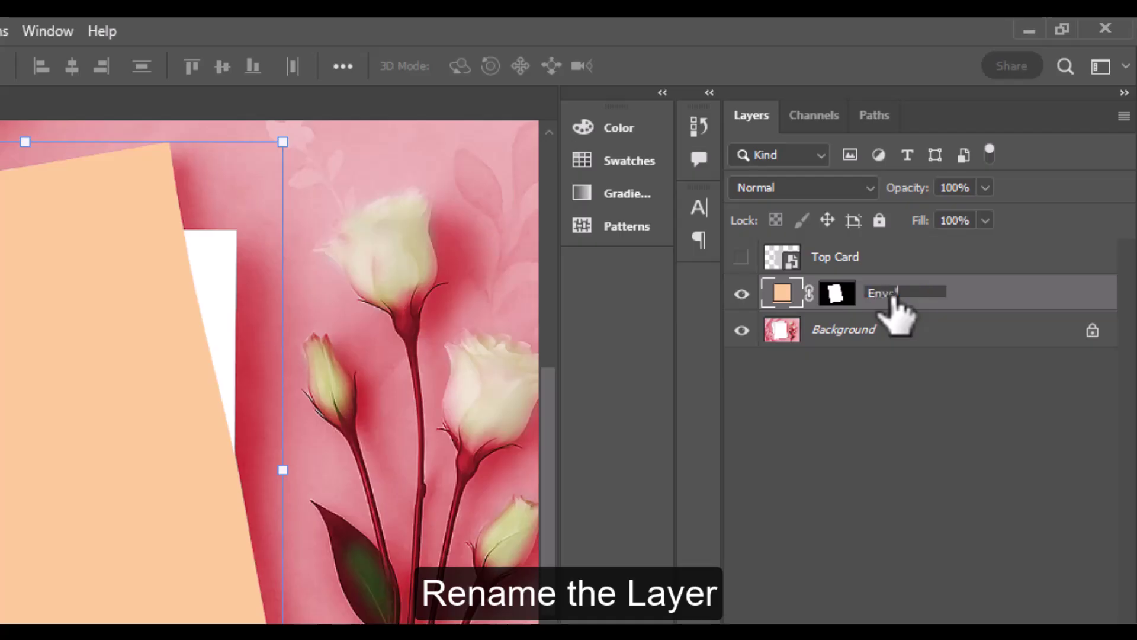
text(lop Color)
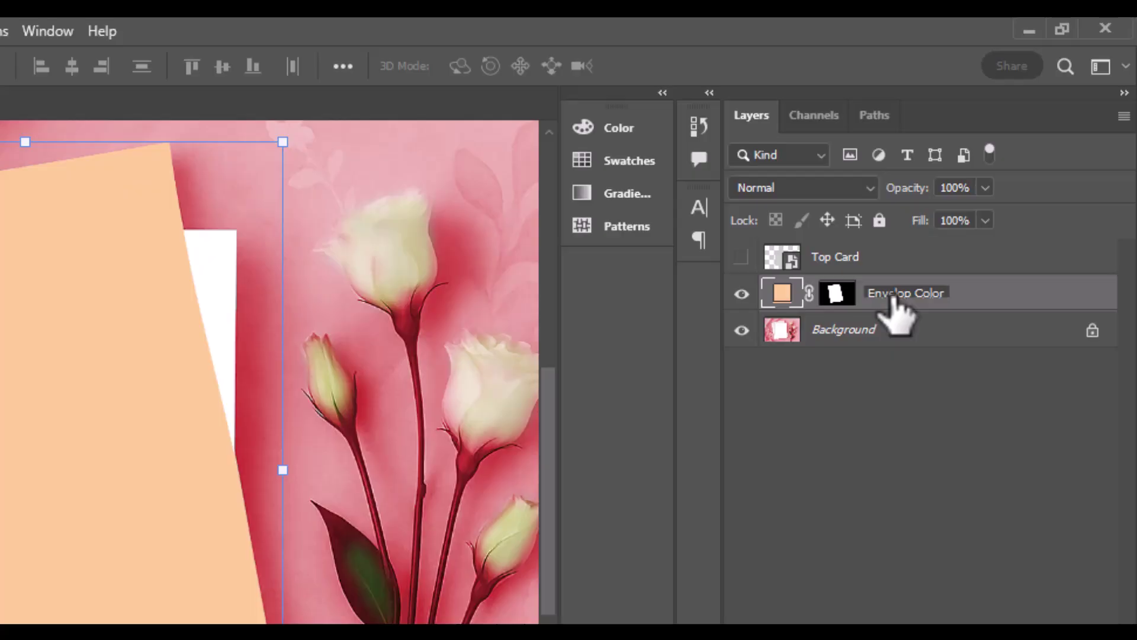
click(887, 515)
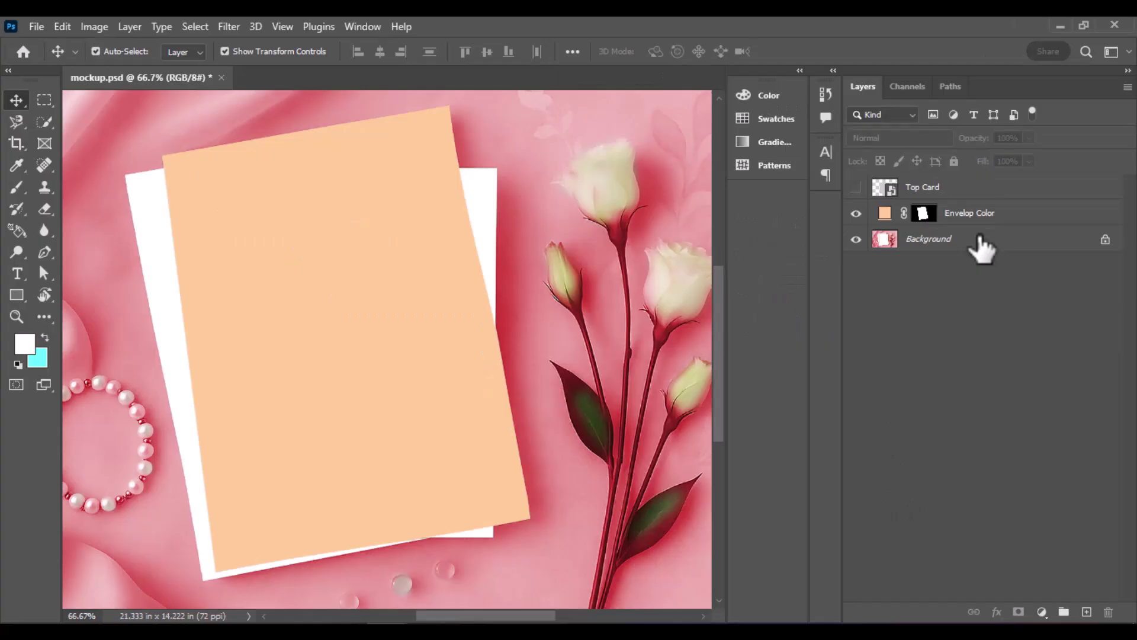
Step: Select the Background layer and save the envelope's work path under the name "Envelop"
click(917, 331)
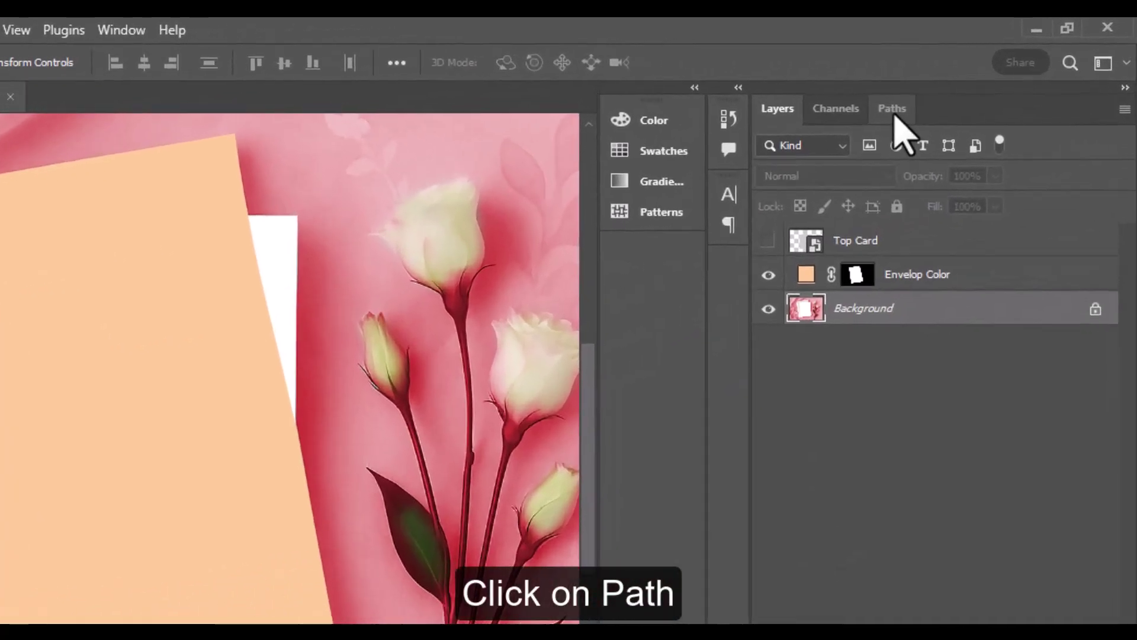
click(951, 89)
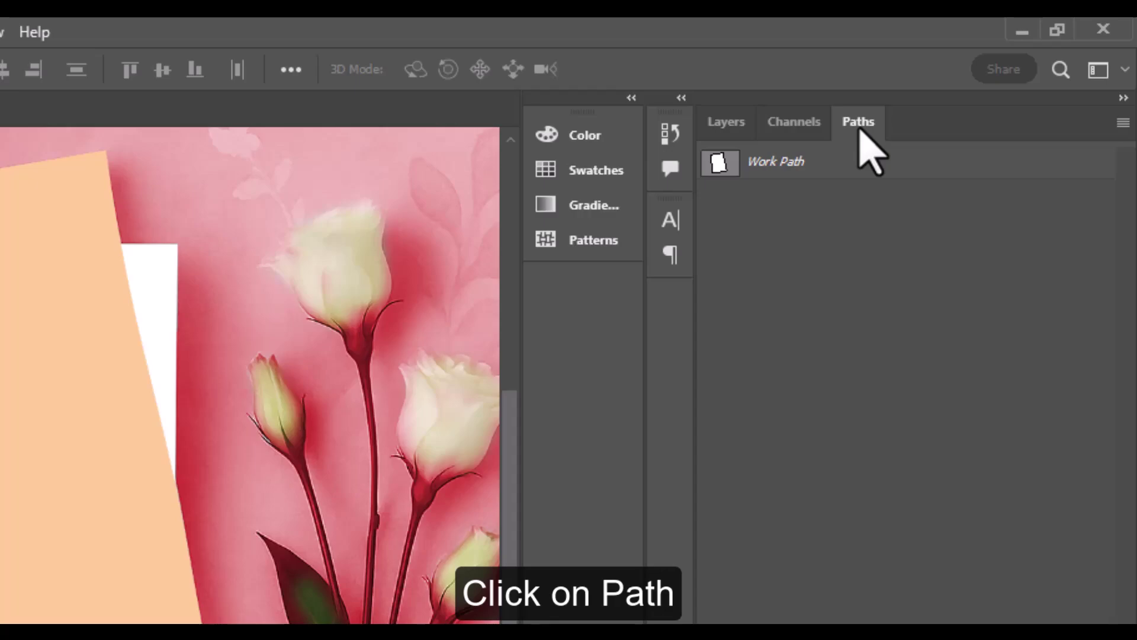
double_click(769, 169)
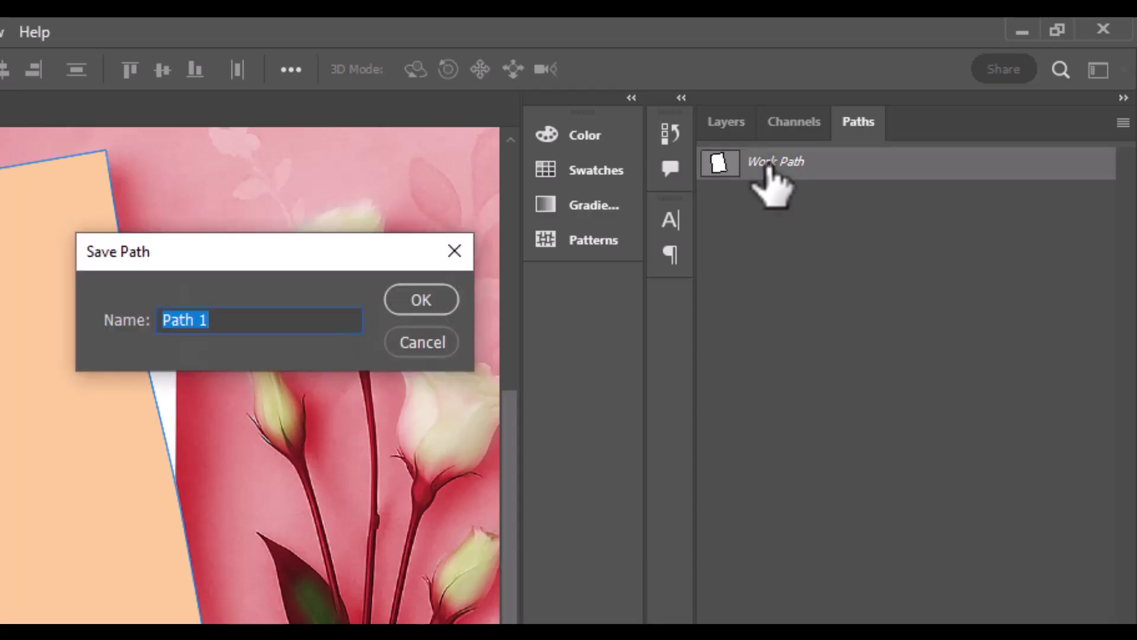
text(E)
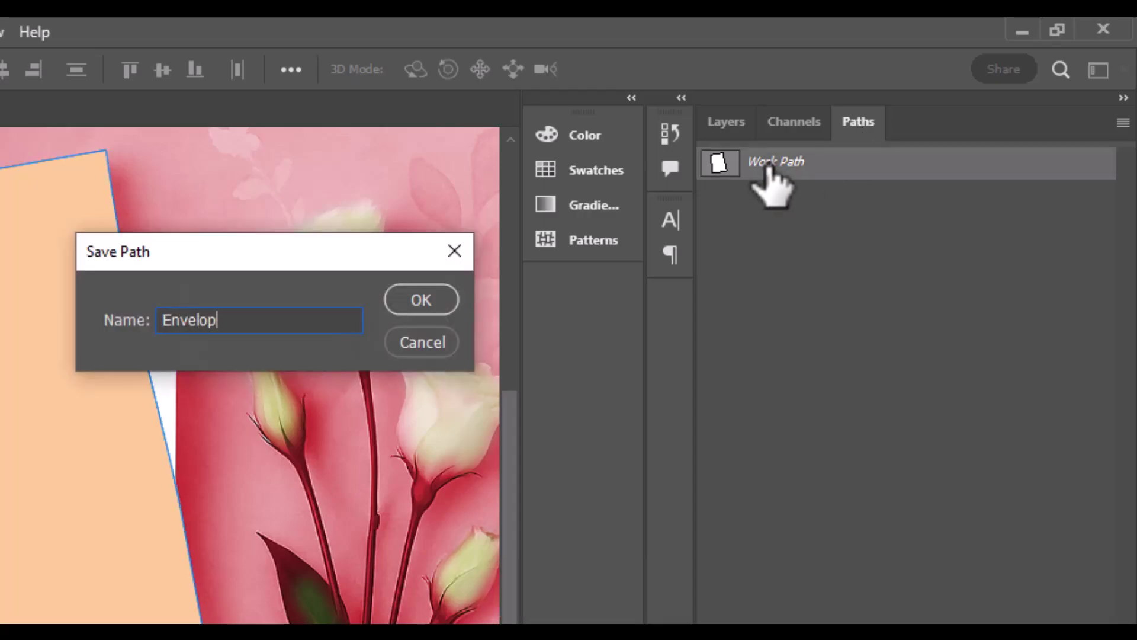
text(nvelop)
click(419, 301)
drag(740, 172, 732, 163)
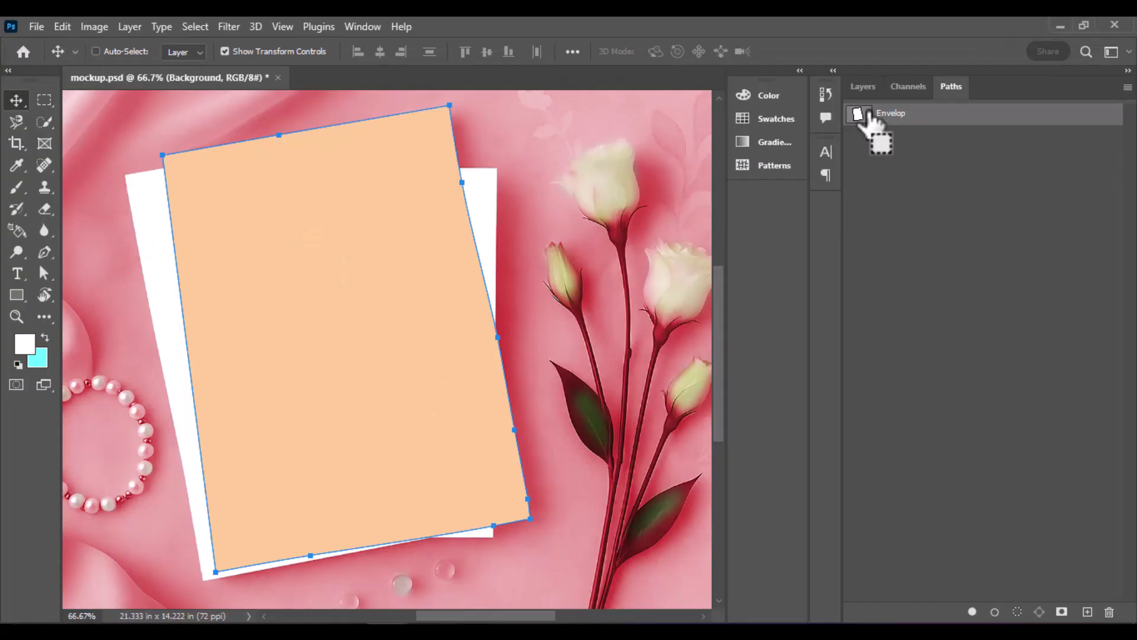
Step: Load the Envelop path as a selection and copy that Background area to a new layer above Envelop Color
ctrl+click(866, 116)
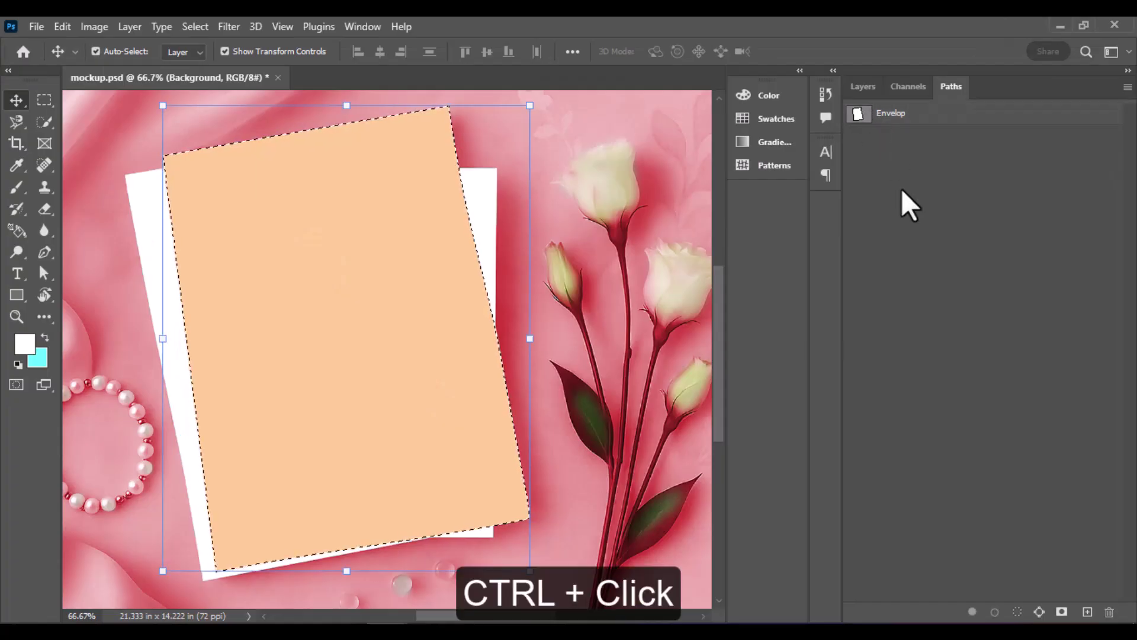
click(860, 90)
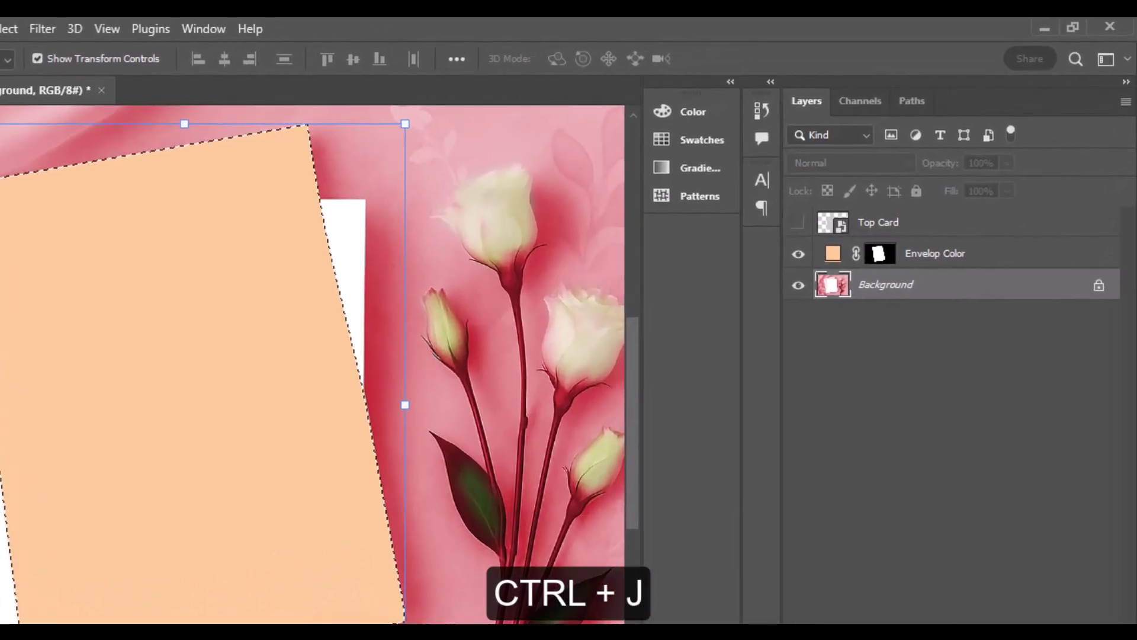
key(ctrl+j)
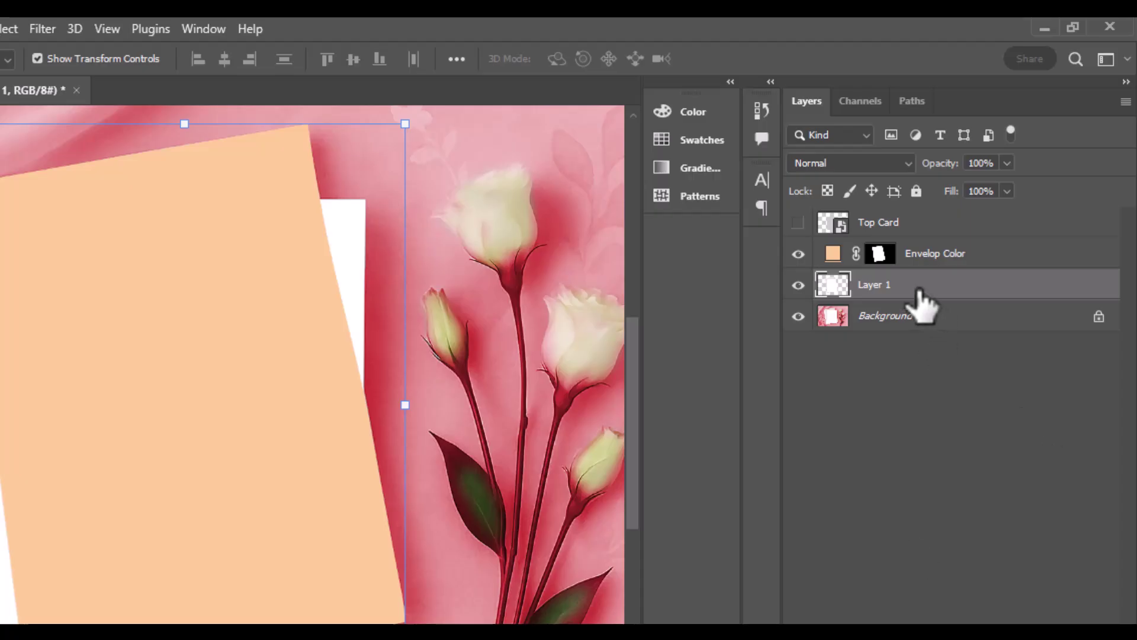
drag(918, 288, 906, 243)
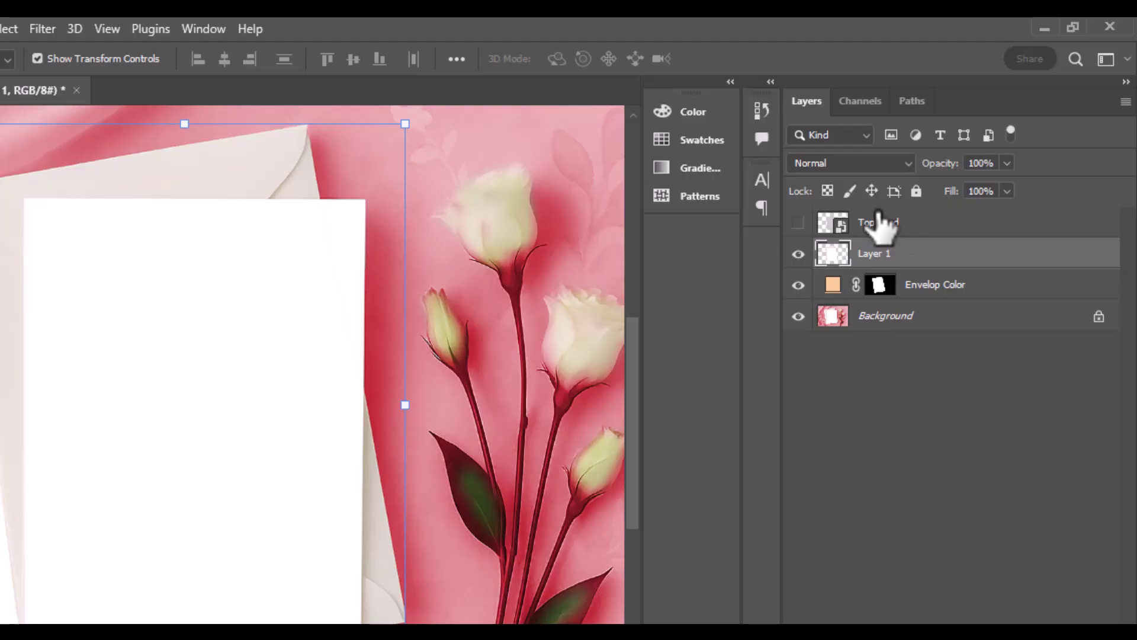
Step: Set the copied envelope layer's blend mode to Multiply and rename it "envelop shadow"
click(894, 164)
click(859, 241)
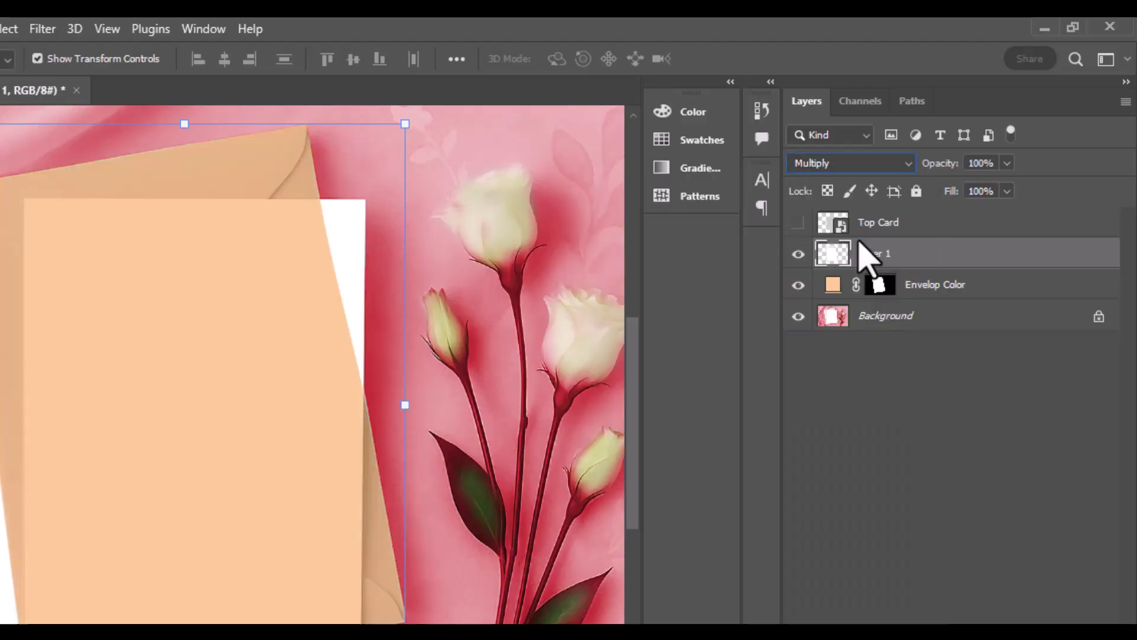
double_click(880, 253)
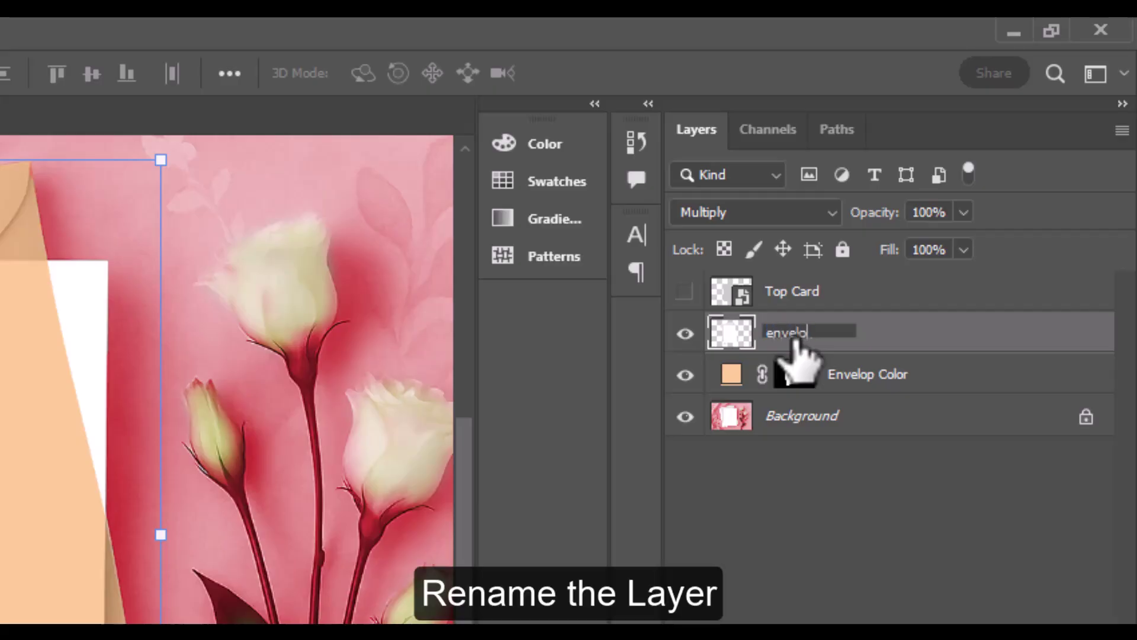
click(918, 336)
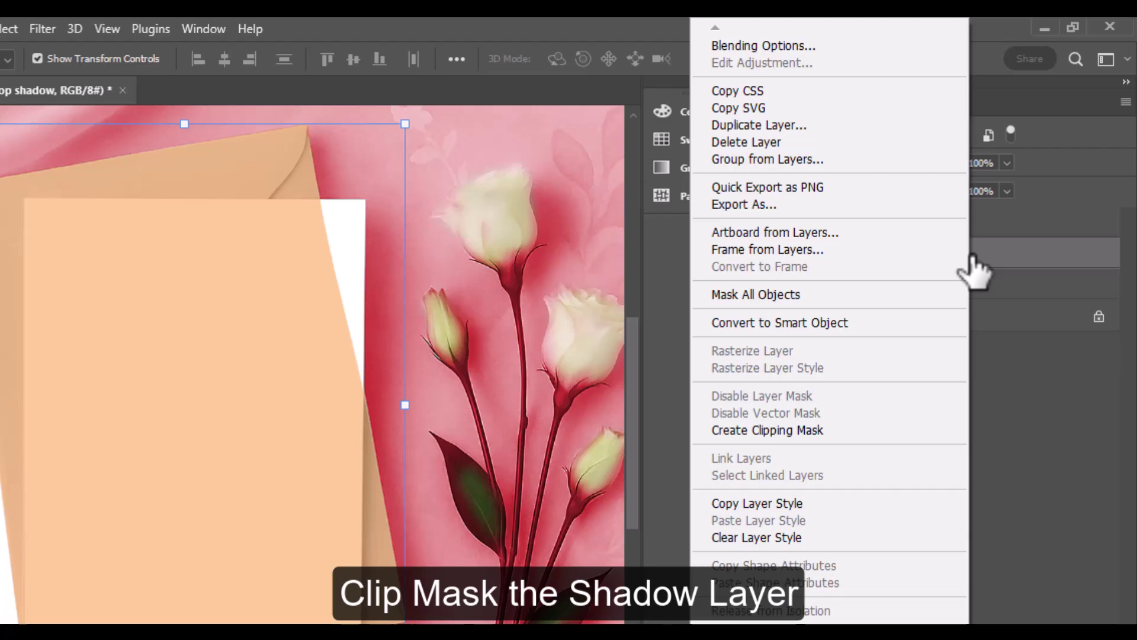
Step: Clip the envelop shadow layer to Envelop Color with a clipping mask, and hide the Envelop Color layer
click(841, 431)
click(796, 296)
click(801, 285)
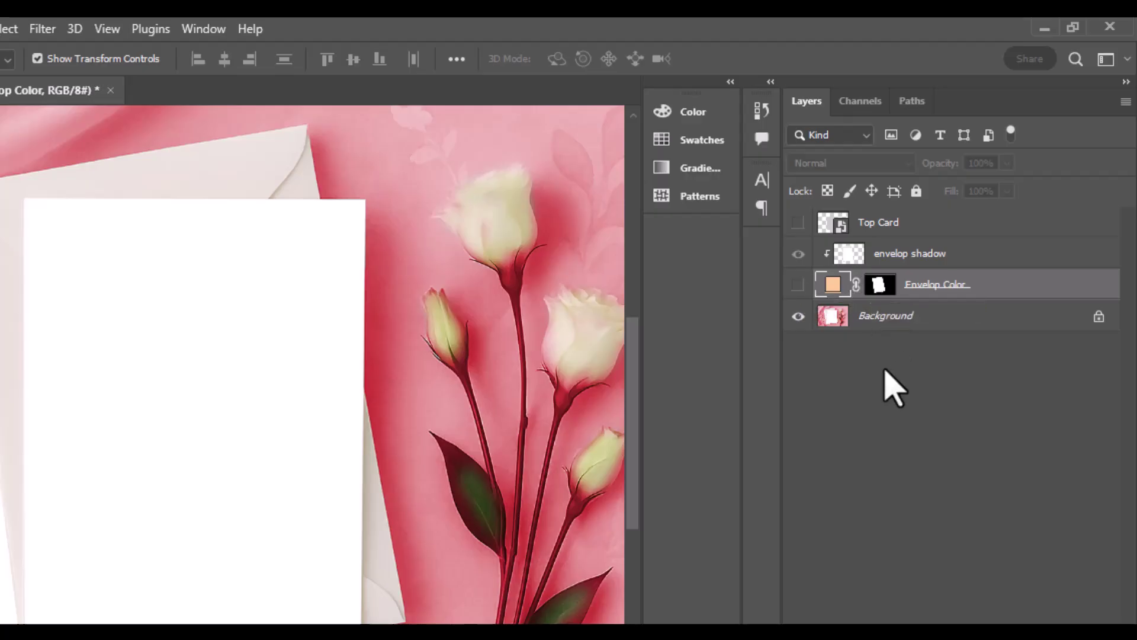
Step: Duplicate the Top Card layer as "bottom card" and place it directly above the Background layer
click(957, 229)
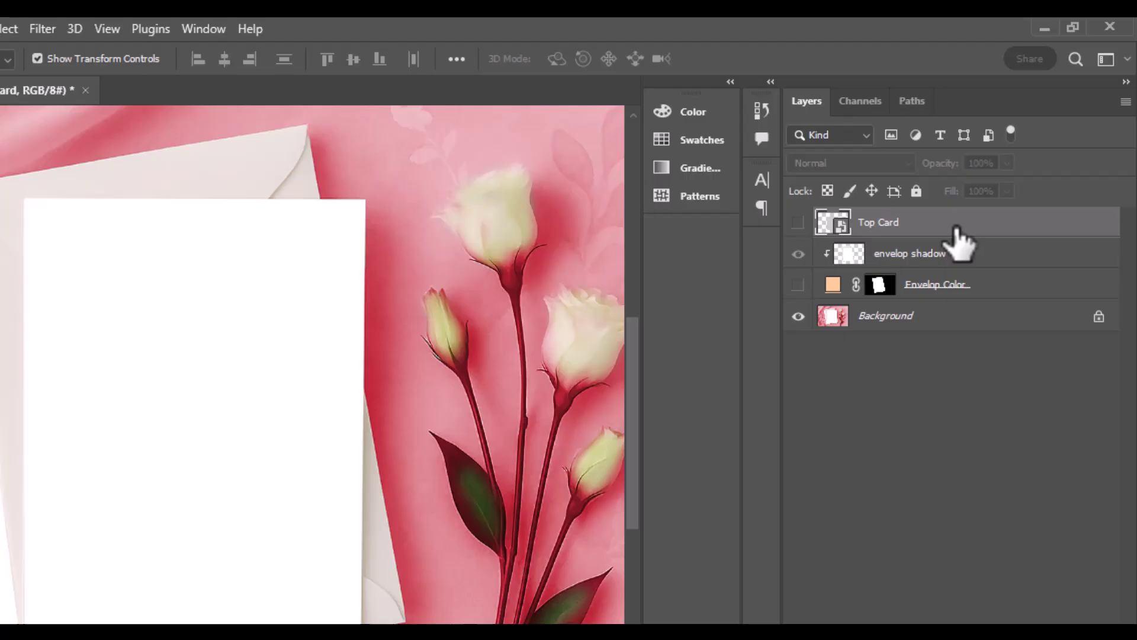
key(ctrl+j)
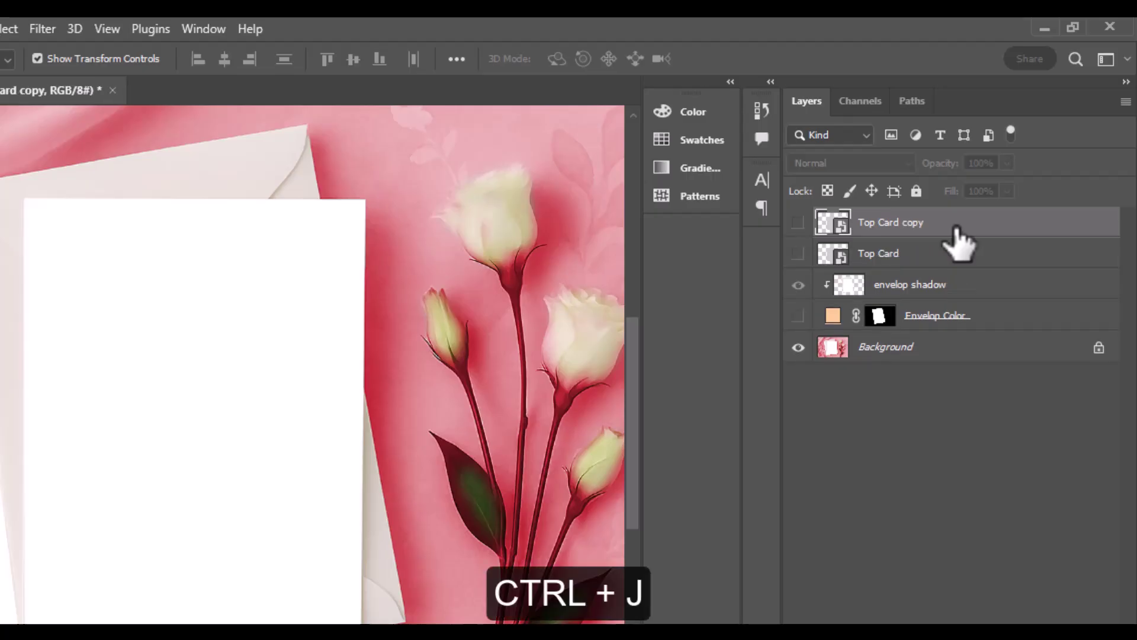
double_click(894, 223)
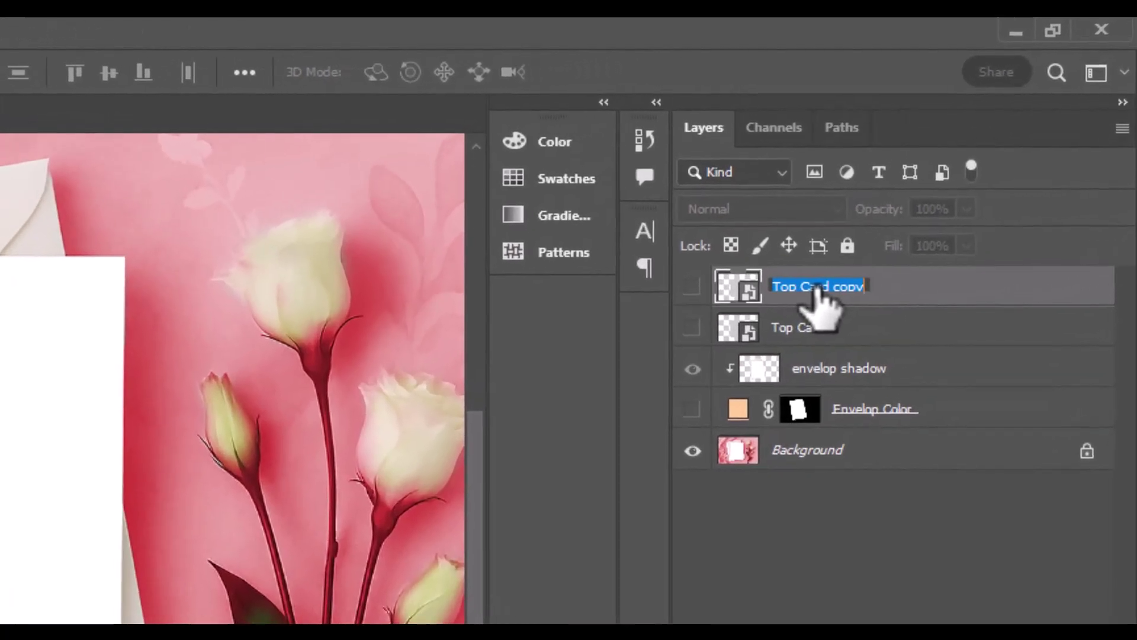
text(bo)
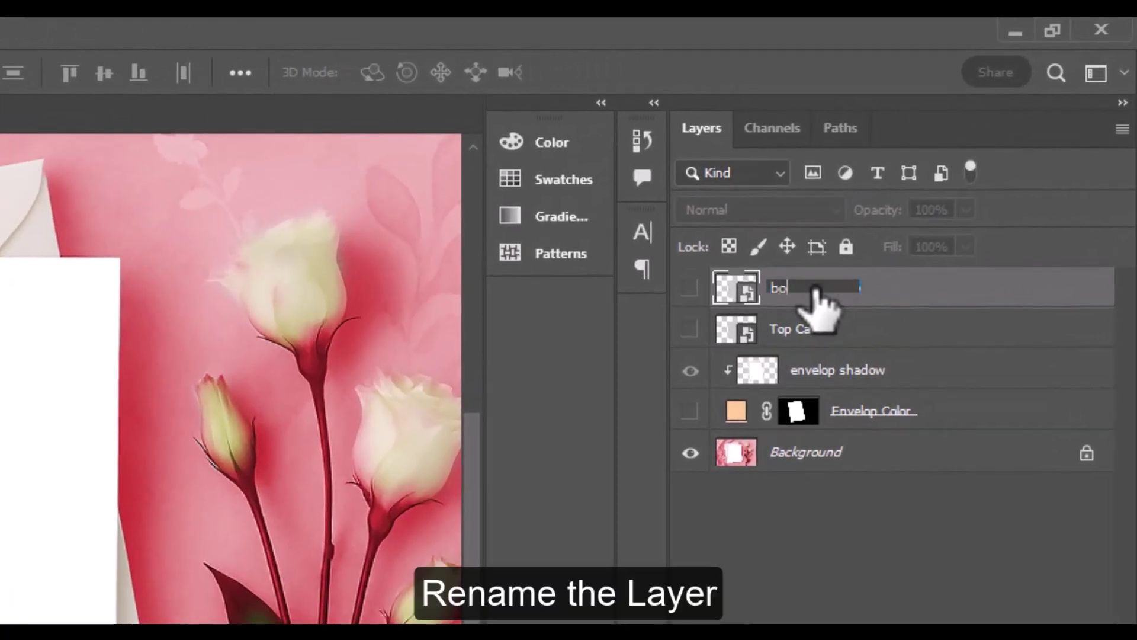
text(ttom card)
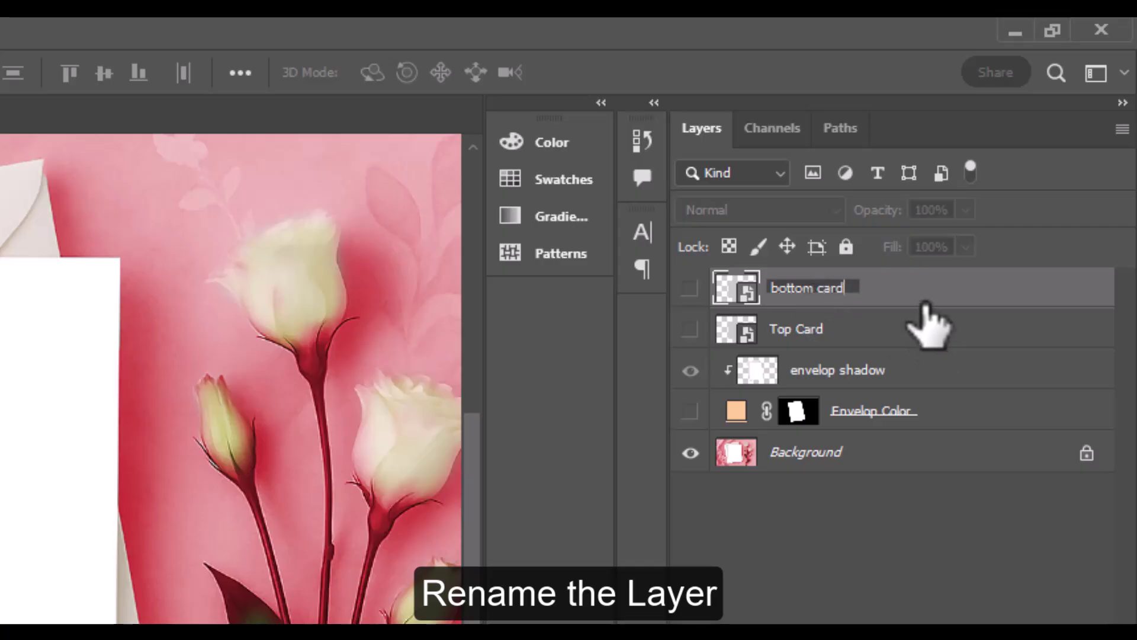
key(Return)
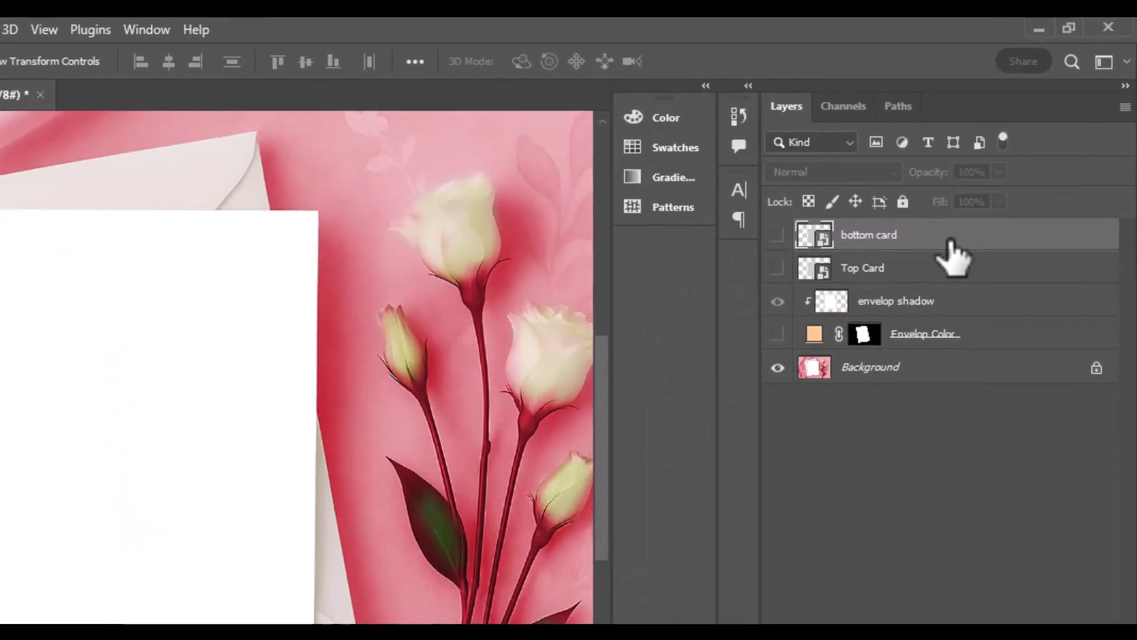
drag(951, 252, 954, 350)
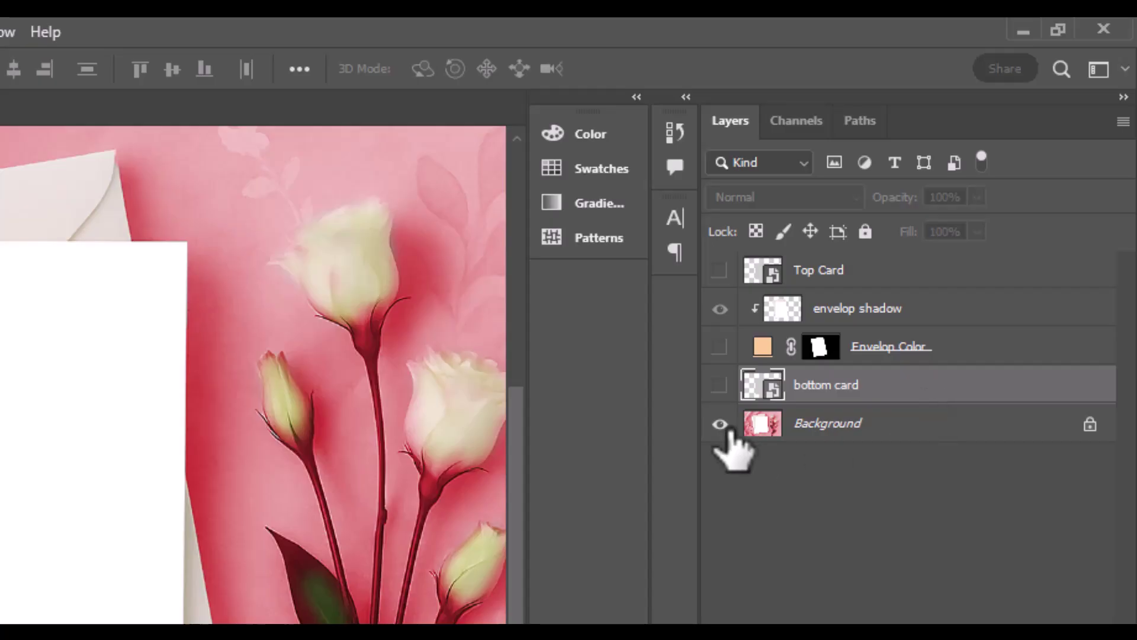
Step: Show the bottom card layer, start a free transform on it and lower its opacity to 54%
click(718, 385)
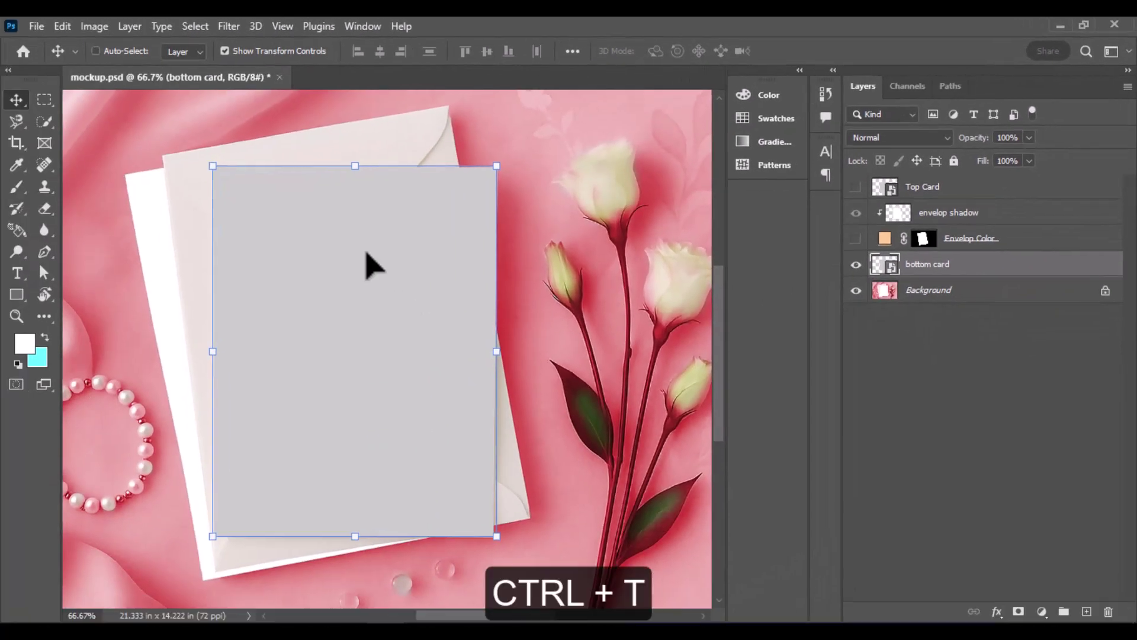
key(ctrl+t)
click(1014, 154)
drag(1016, 173, 973, 174)
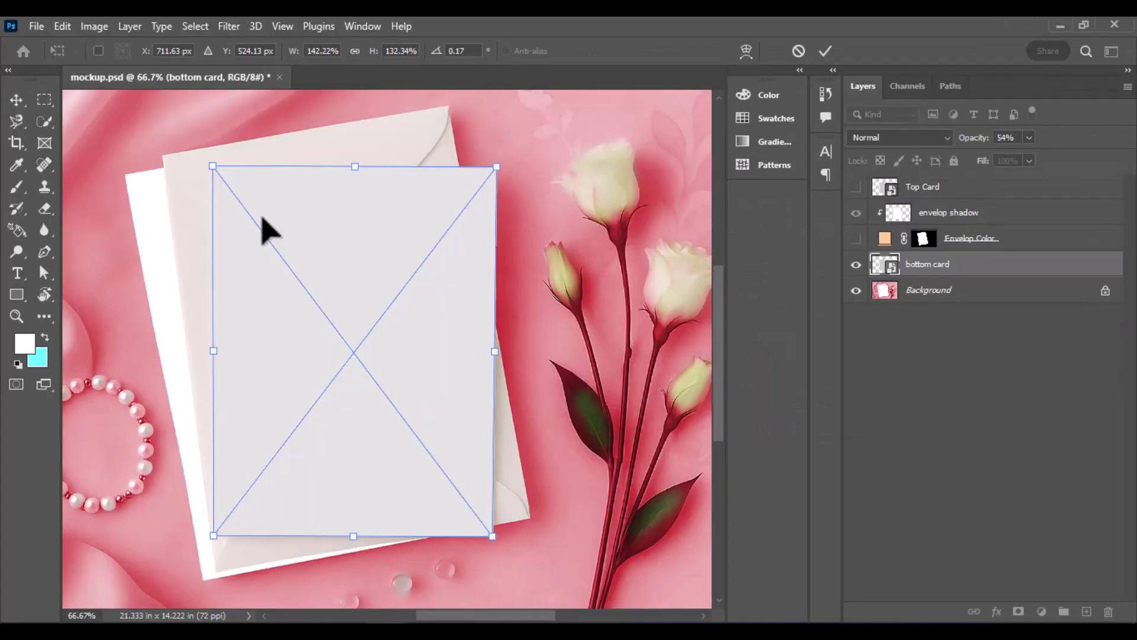
Step: Distort the bottom card so its four corners roughly match the tilted white card behind the envelope
right_click(264, 224)
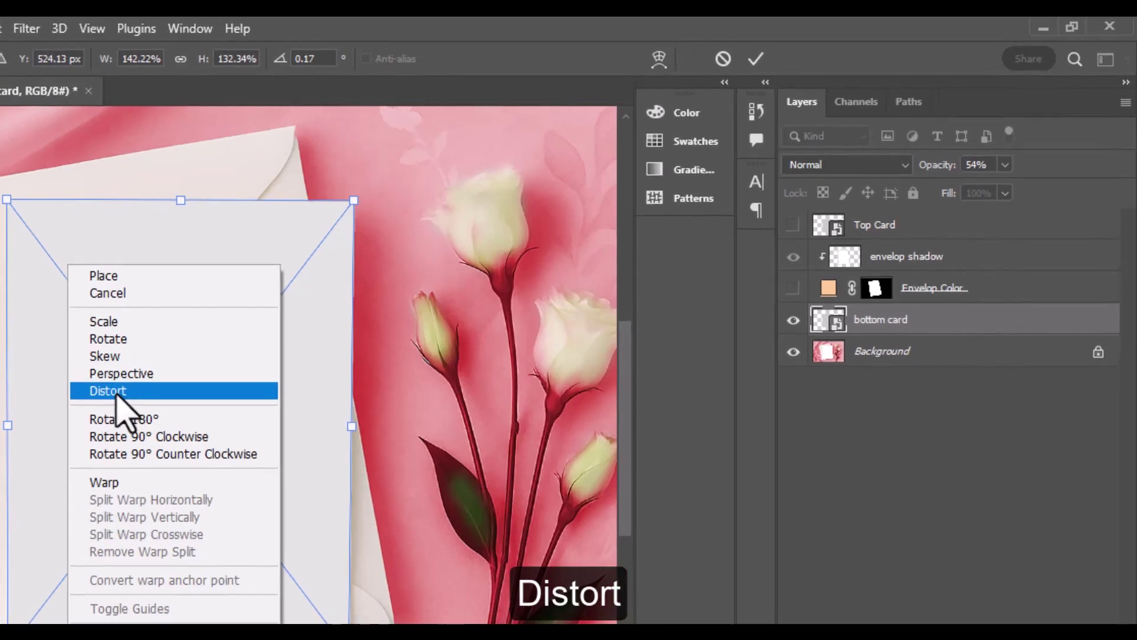
click(150, 375)
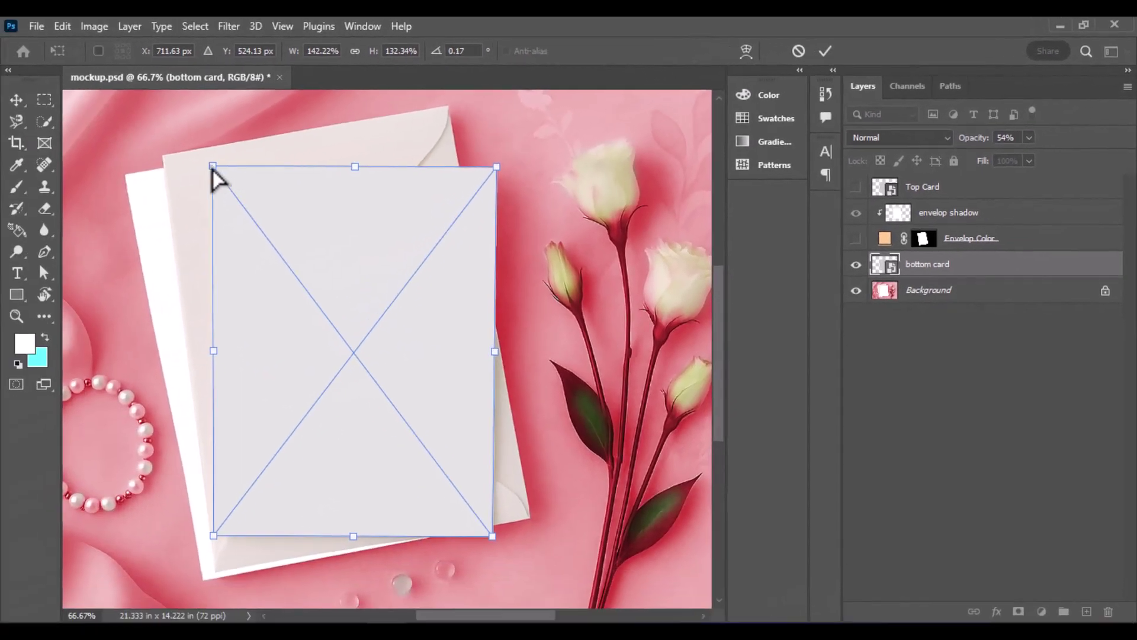
drag(213, 167, 125, 175)
drag(213, 536, 204, 580)
mouse_move(493, 536)
mouse_down()
mouse_move(522, 519)
mouse_move(492, 522)
mouse_up()
drag(496, 167, 412, 123)
Step: Fine-tune the bottom card's lower-right and lower-left corners to the corners of the tilted back card
key(ctrl+plus)
key(ctrl+plus)
drag(717, 376, 718, 463)
drag(486, 616, 492, 616)
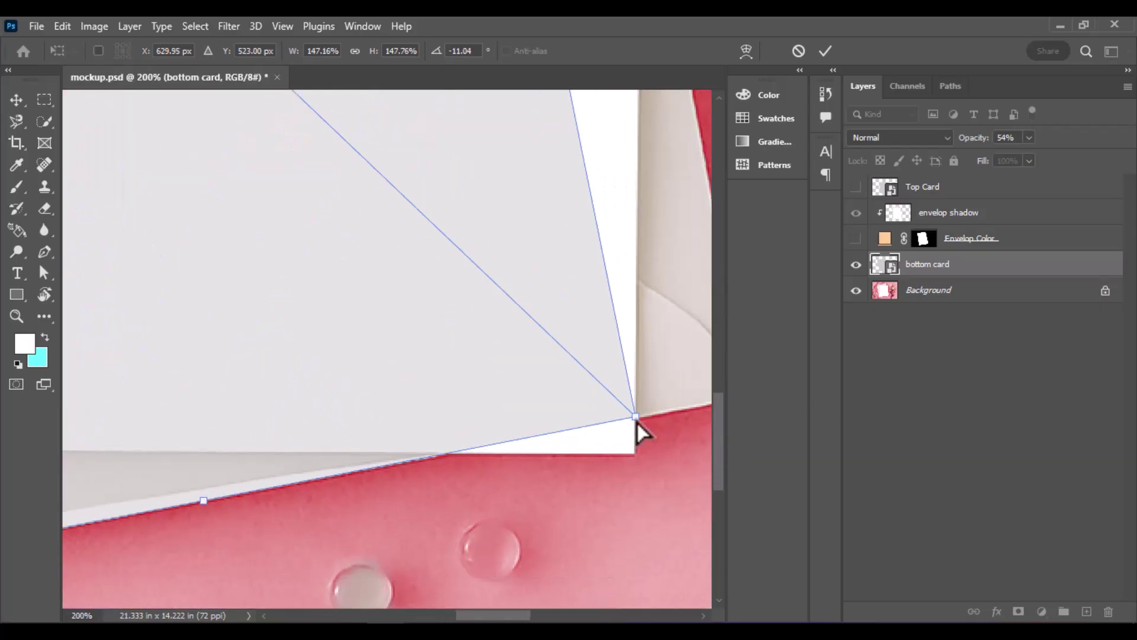
drag(635, 415, 635, 452)
drag(486, 616, 426, 616)
drag(280, 583, 277, 585)
Step: Fine-tune the bottom card's left edge and upper-left corner to line up with the tilted back card
drag(719, 438, 718, 296)
drag(447, 616, 427, 616)
drag(220, 103, 216, 105)
drag(418, 616, 459, 618)
drag(719, 330, 721, 291)
drag(465, 616, 409, 615)
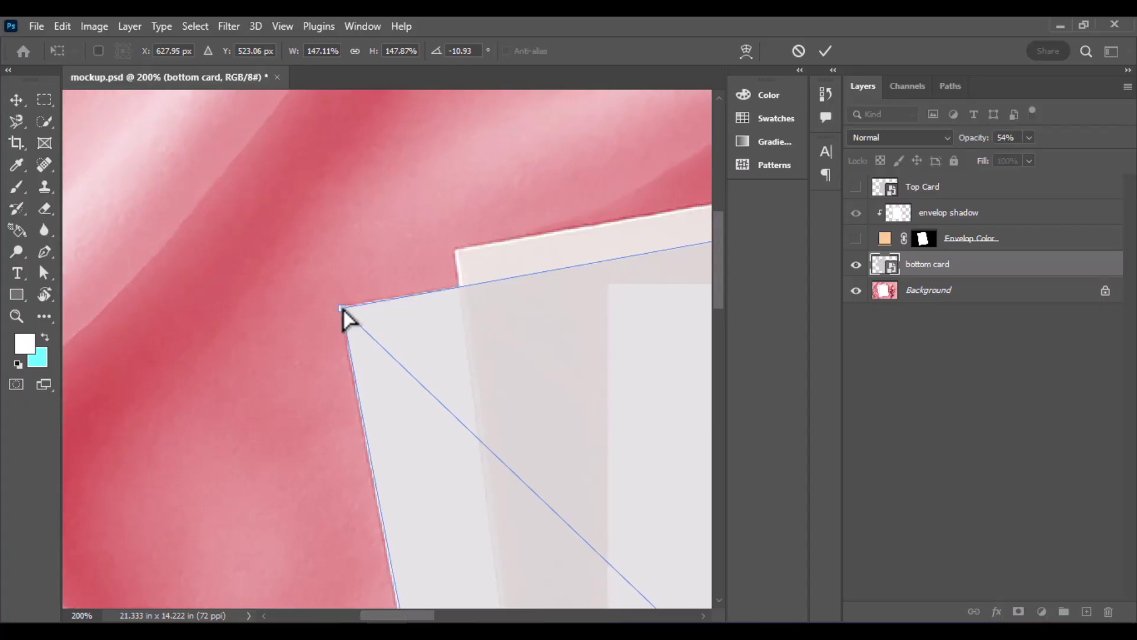
drag(342, 308, 339, 306)
drag(719, 291, 734, 438)
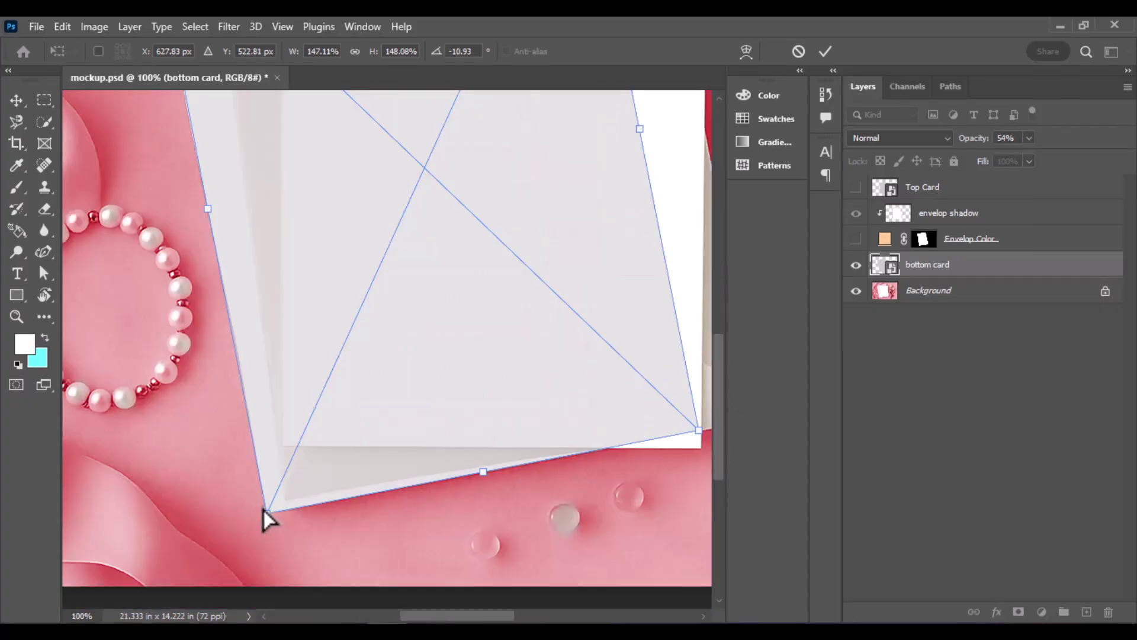
Step: Switch the bottom card's transform to Warp and bend the upper part of its left edge along the photographed card
right_click(474, 246)
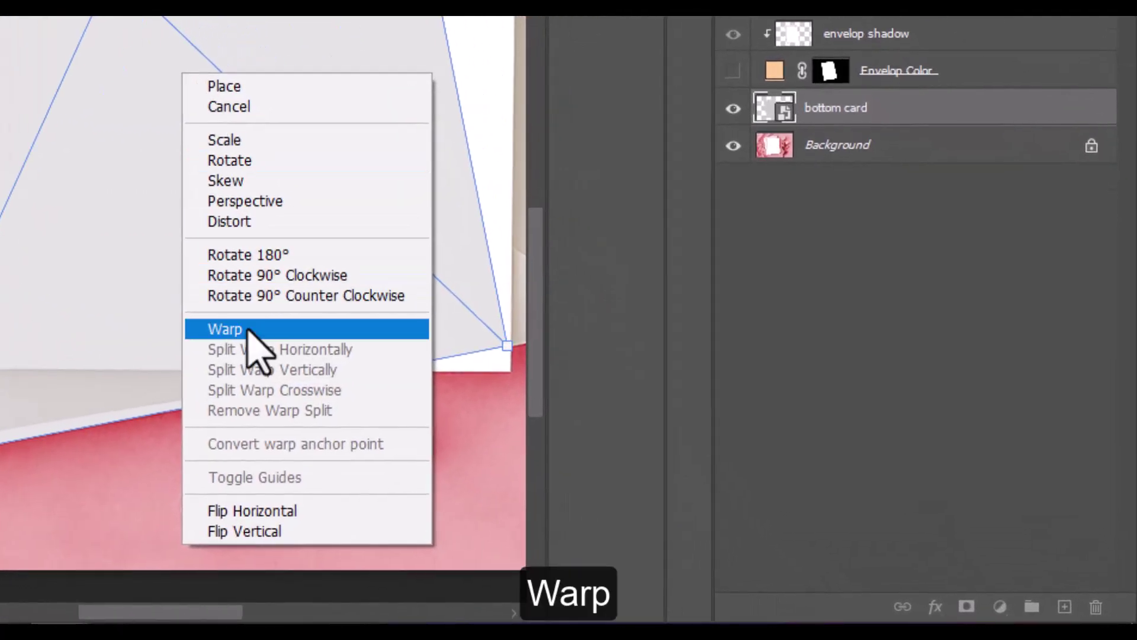
click(248, 330)
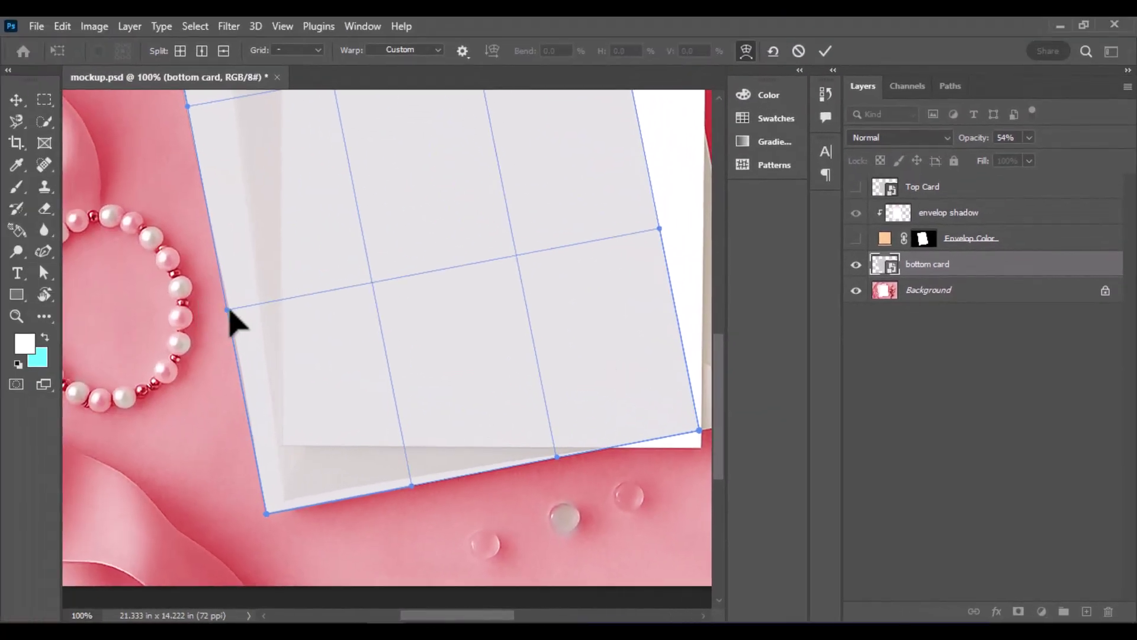
drag(171, 290, 175, 290)
key(ctrl+plus)
drag(693, 396, 692, 354)
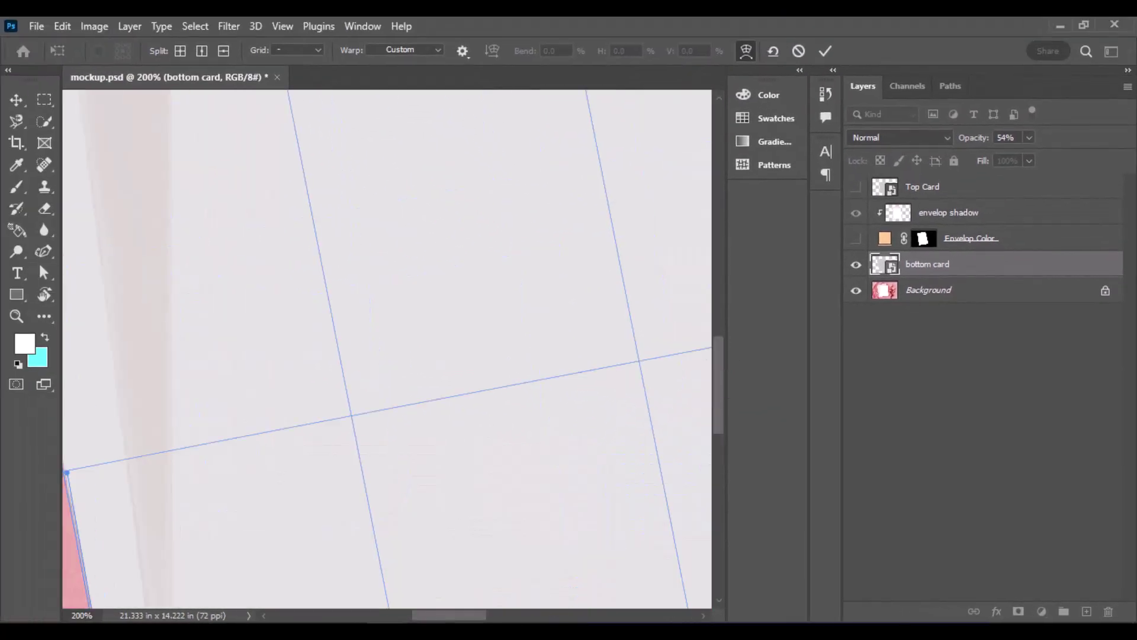
drag(444, 616, 413, 615)
drag(716, 360, 715, 311)
drag(266, 327, 263, 326)
Step: Warp the lower part of the bottom card's left edge to follow the photographed card's edge
drag(717, 352, 715, 294)
drag(433, 614, 520, 608)
drag(721, 313, 740, 482)
drag(535, 616, 468, 616)
drag(164, 164, 170, 167)
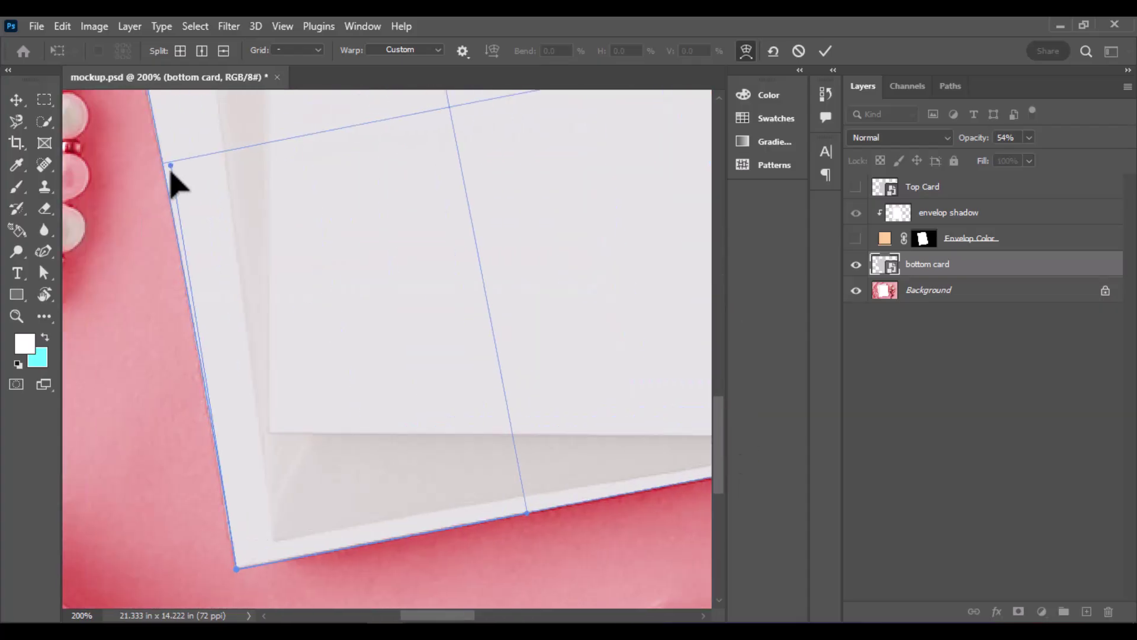
Step: Adjust the warp near the upper part of the bottom card's left edge and commit the transform
drag(715, 471, 714, 389)
drag(428, 616, 412, 616)
drag(205, 196, 198, 197)
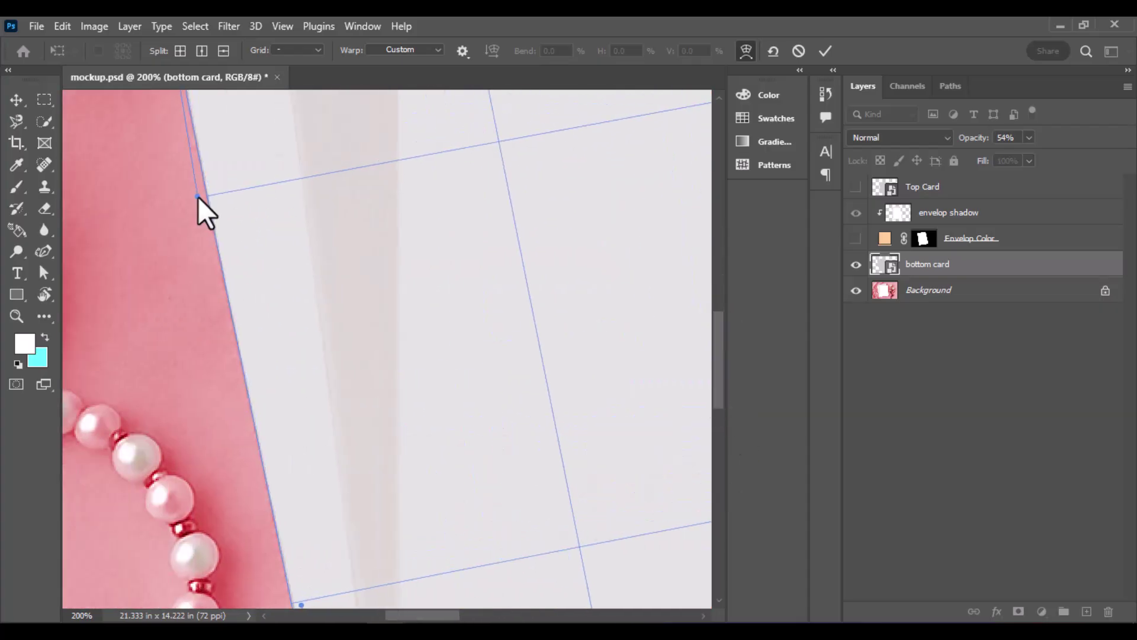
drag(715, 366, 698, 294)
key(ctrl+minus)
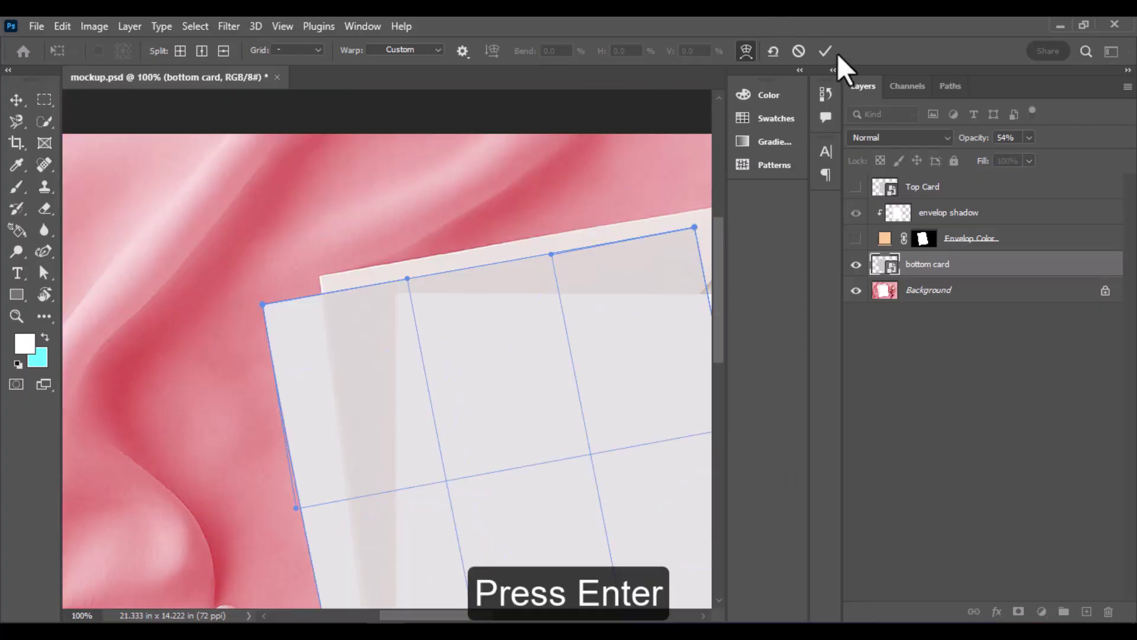
key(Return)
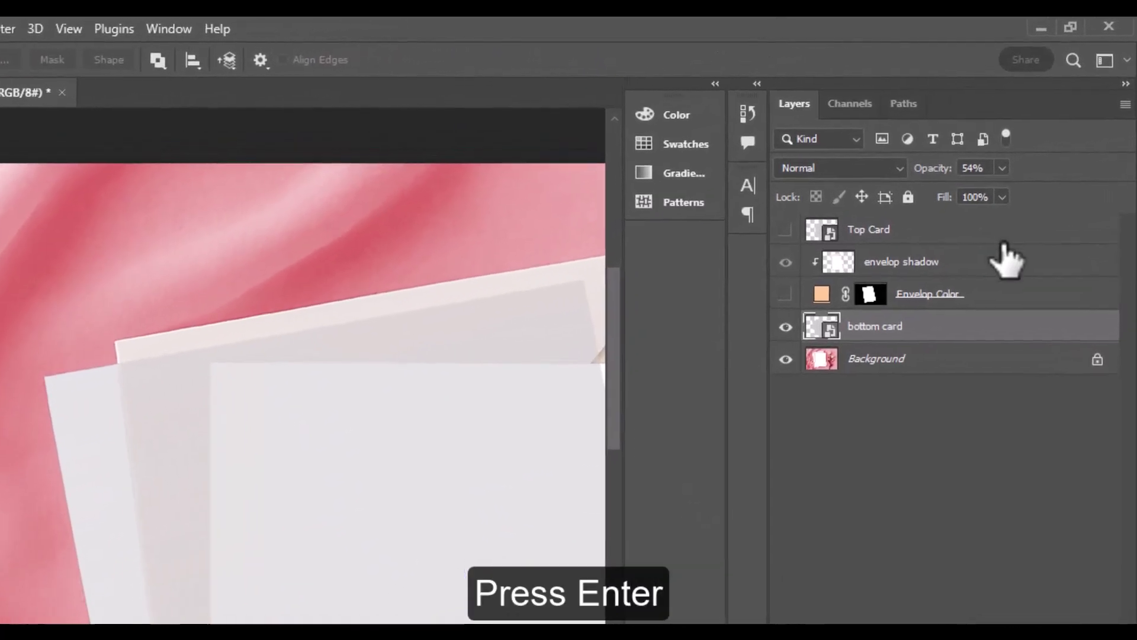
Step: Reset the bottom card layer's opacity to 100% and show the Envelop Color and Top Card layers
click(998, 175)
drag(998, 198, 1095, 211)
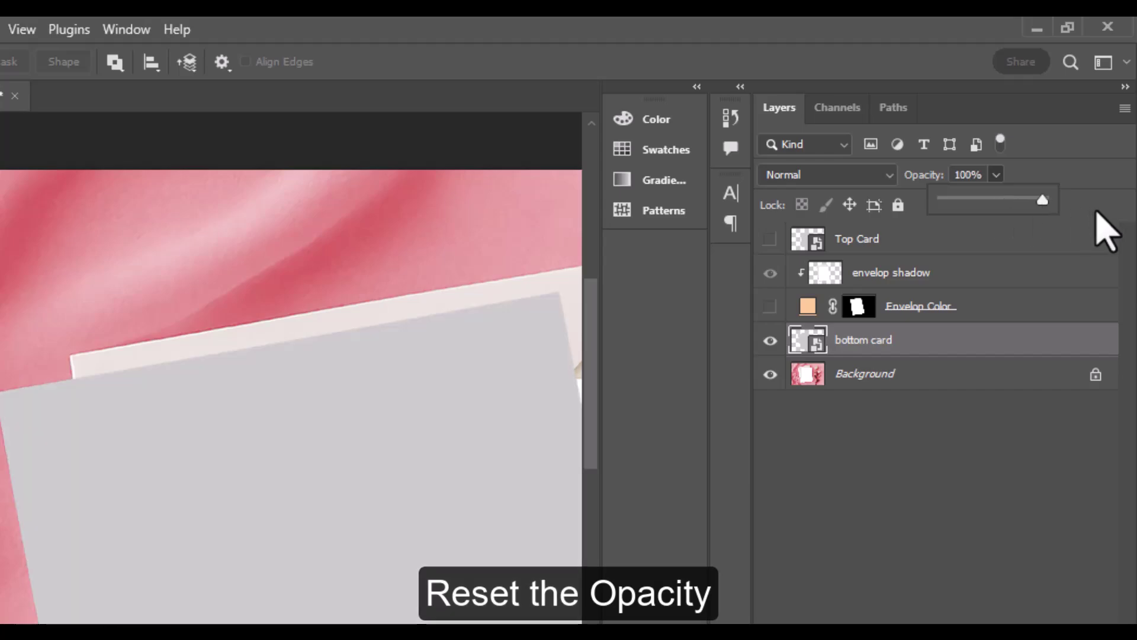
click(770, 306)
click(769, 238)
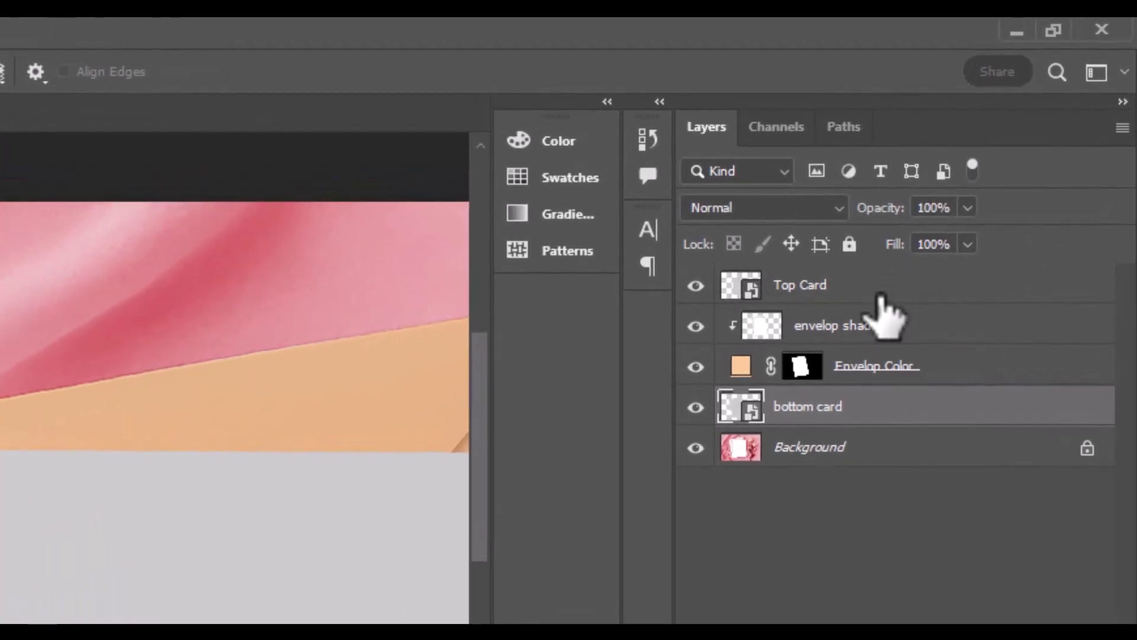
Step: Group all layers from Top Card down to bottom card and name the group "Place design here"
click(879, 294)
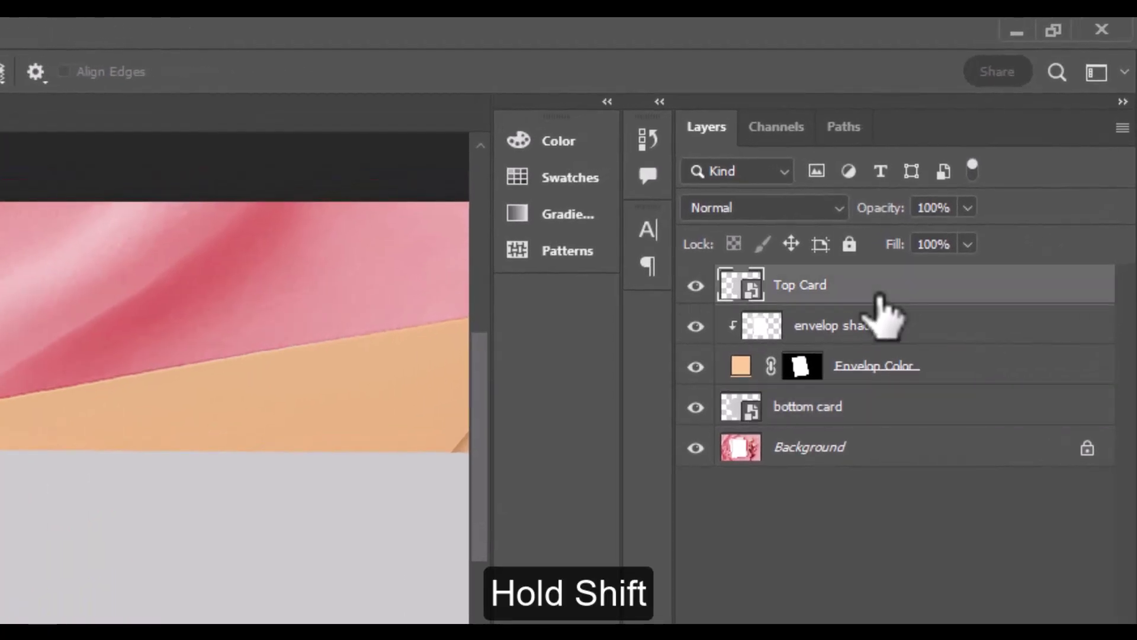
shift+click(900, 370)
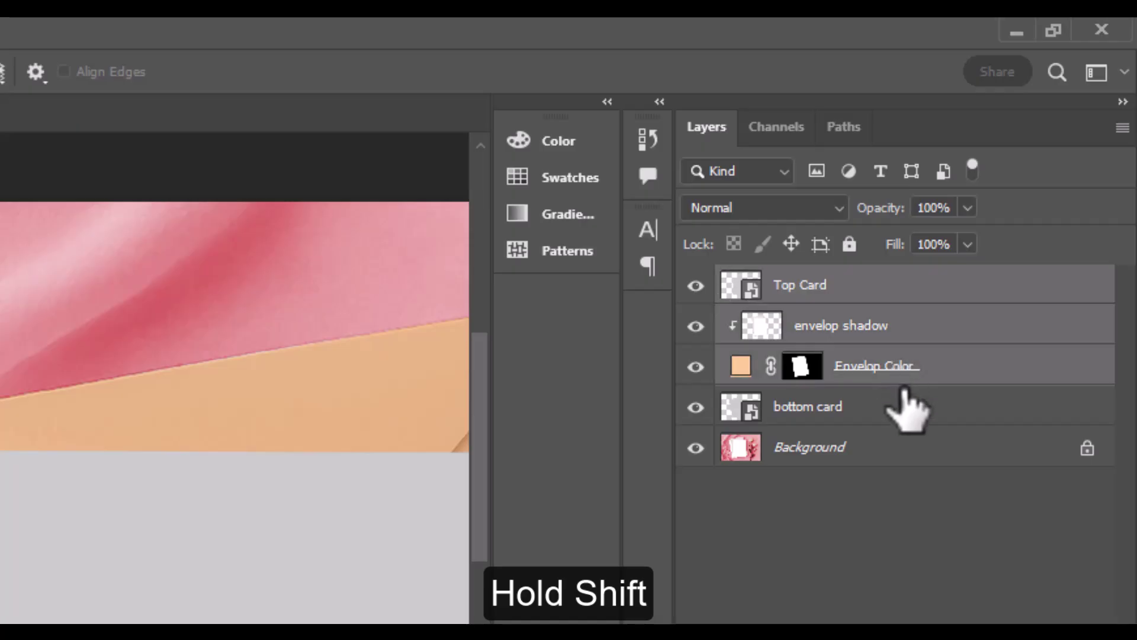
shift+click(889, 407)
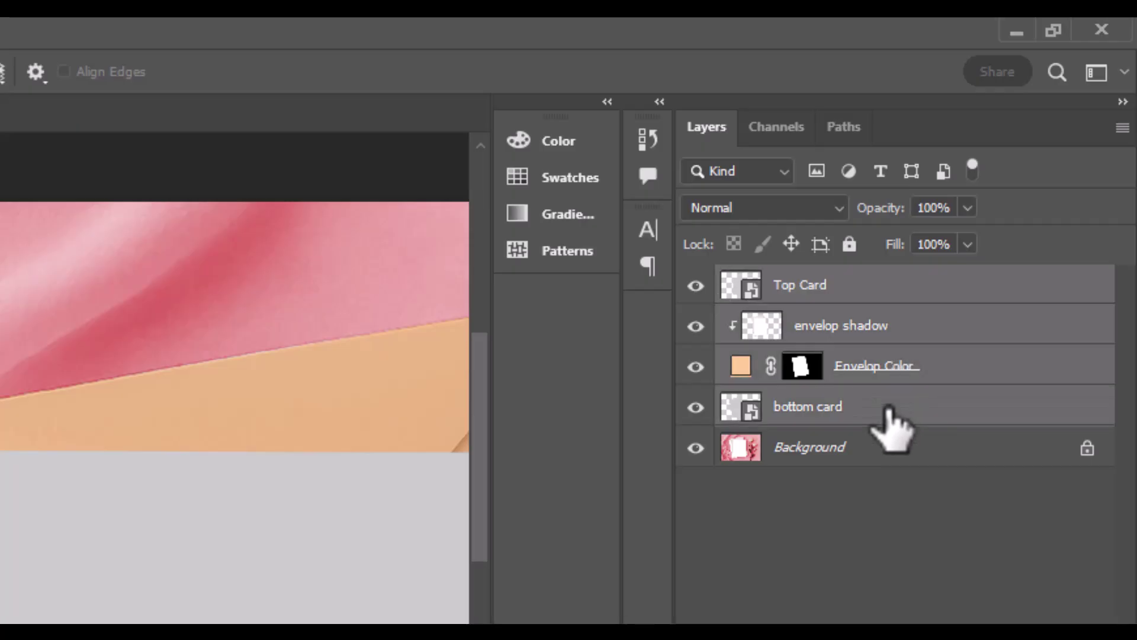
key(ctrl+g)
double_click(794, 282)
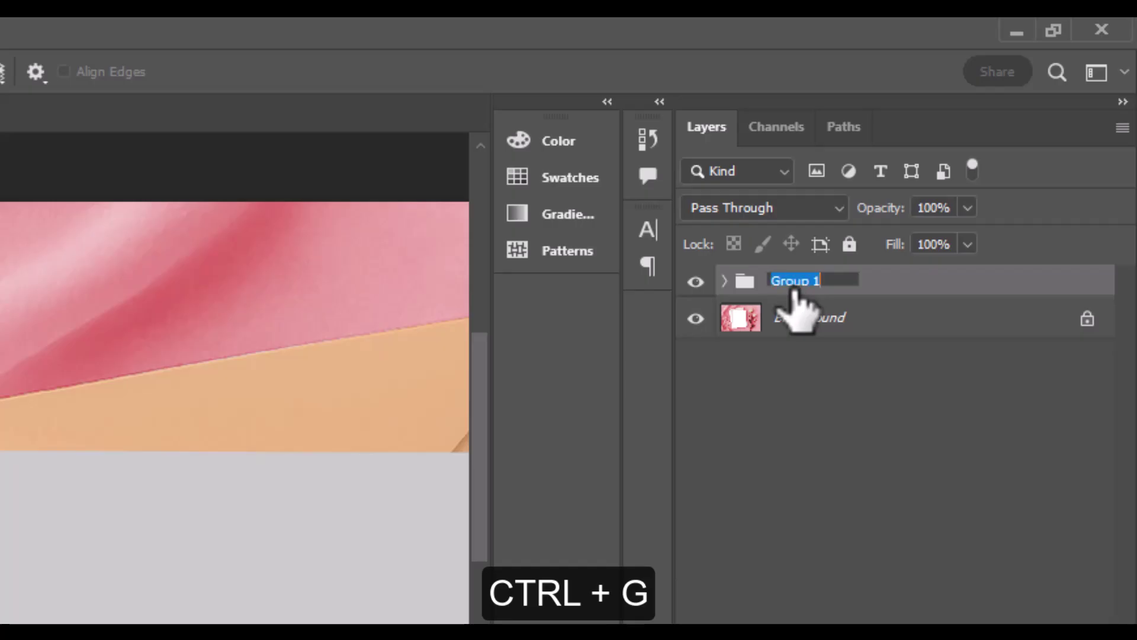
text(Place design)
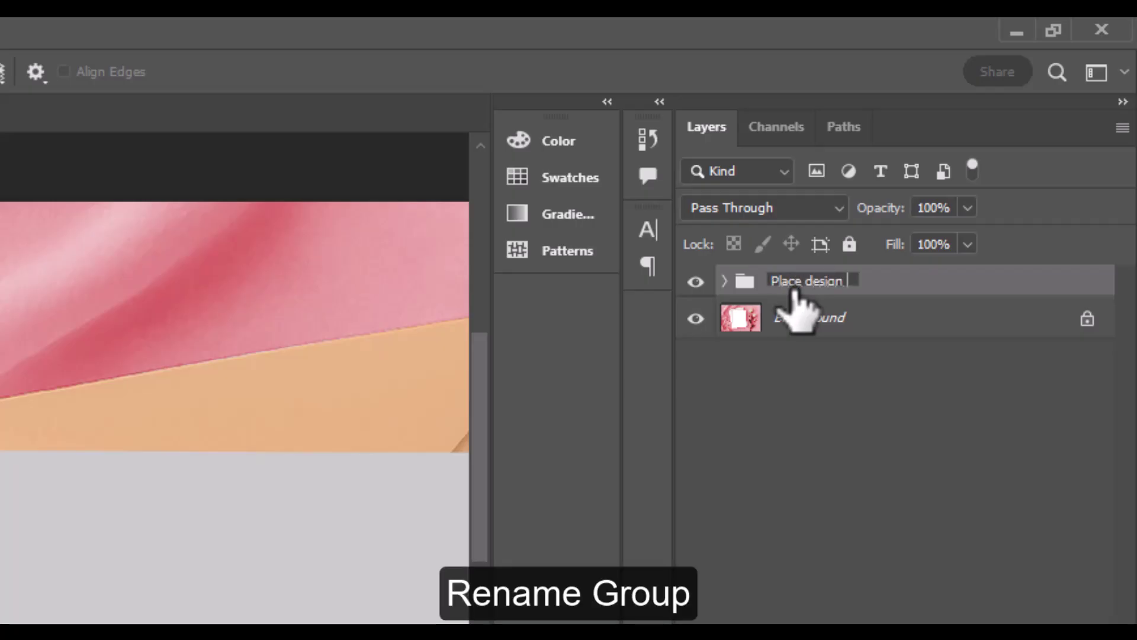
text( here)
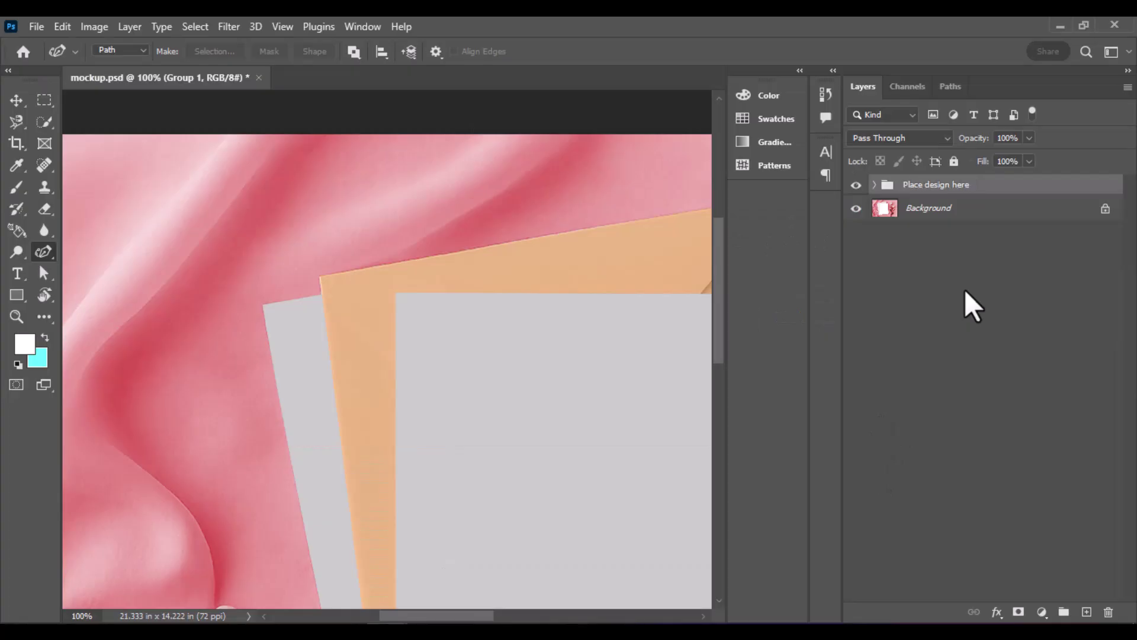
click(973, 306)
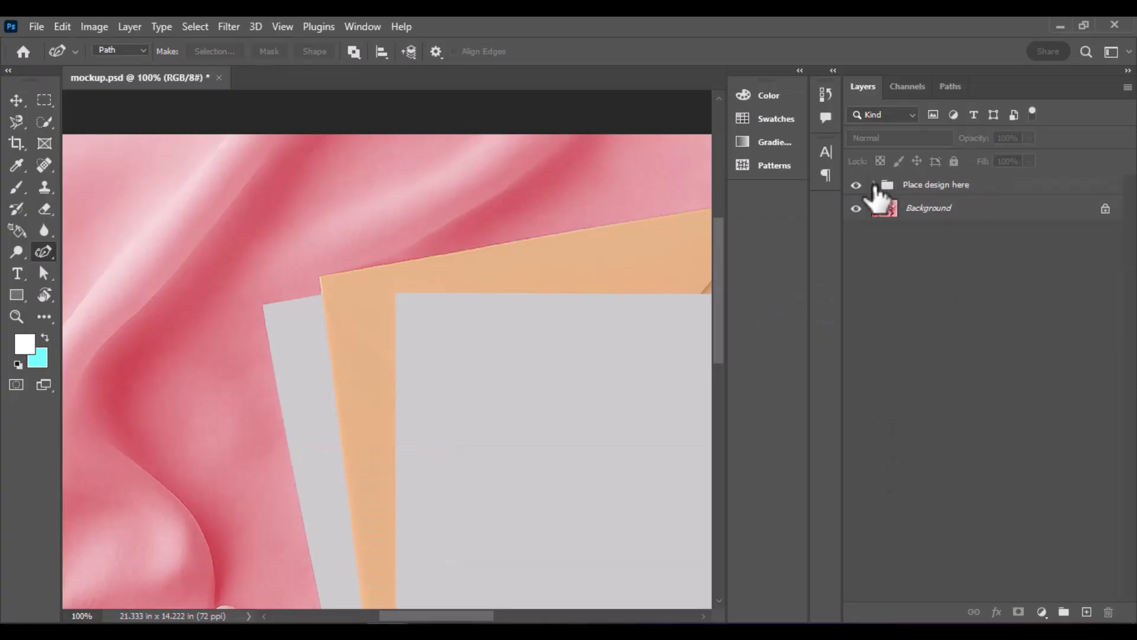
Step: Open the Top Card smart object from the Place design here group and place the wed-lux image embedded in it
click(875, 185)
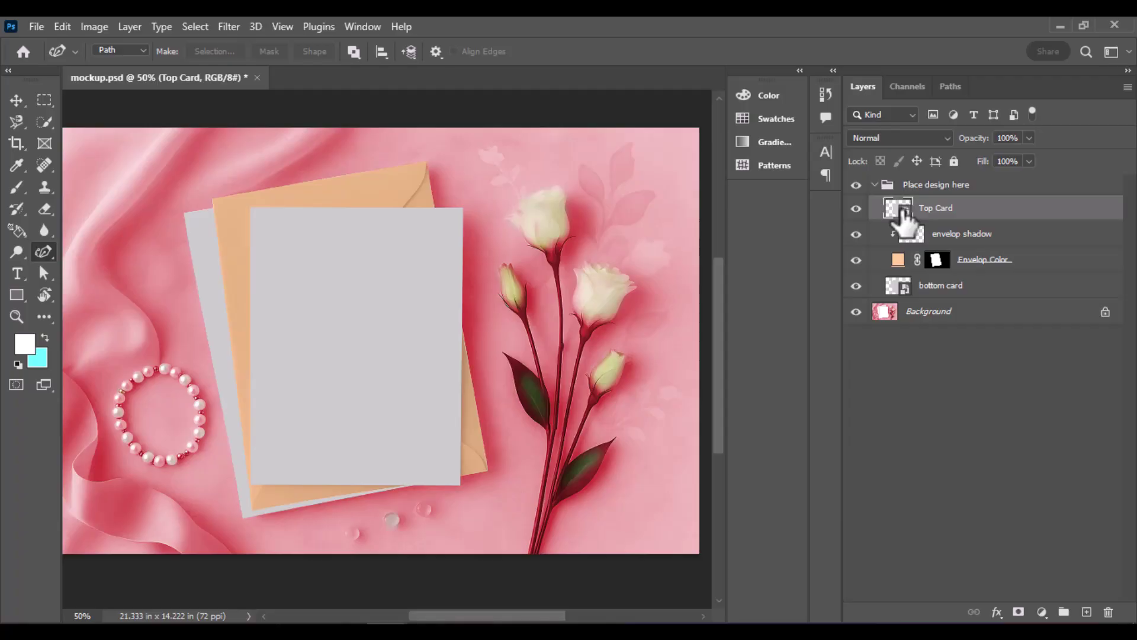
double_click(898, 209)
click(36, 26)
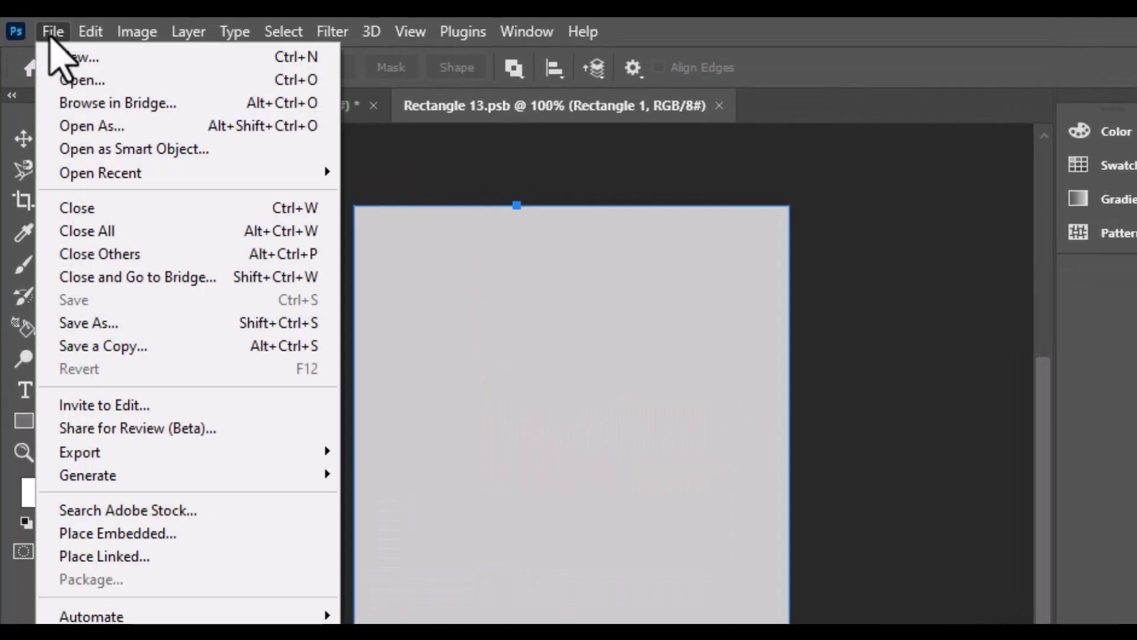
click(220, 534)
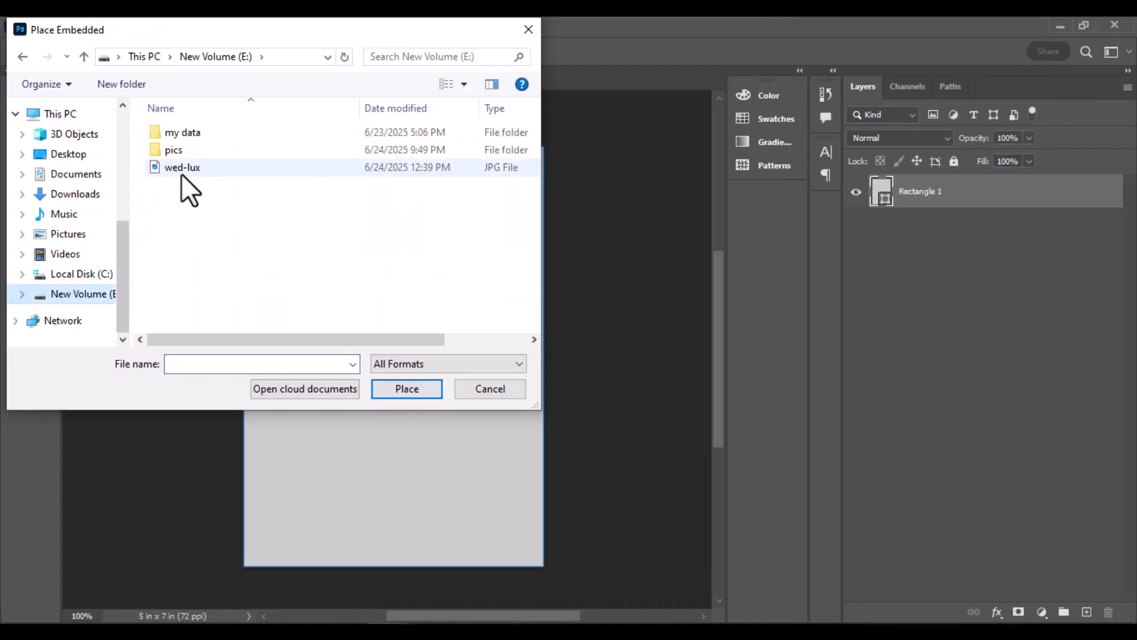
double_click(189, 169)
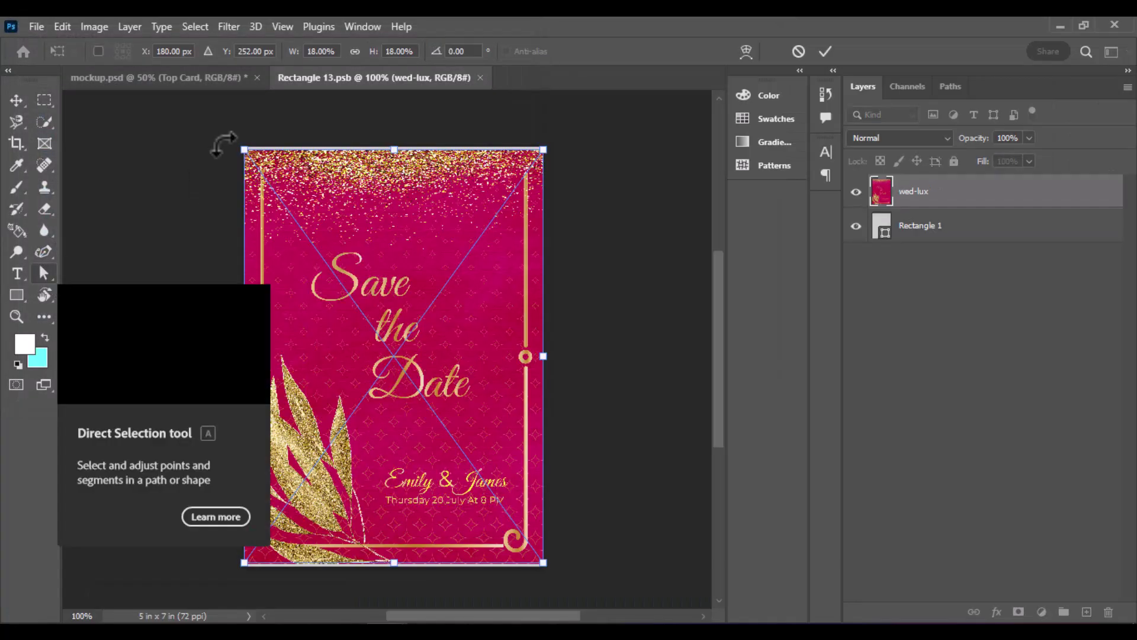
Step: Stretch the wed-lux design vertically to 18.25% height to cover the card, then save and close the smart object
drag(394, 565, 394, 576)
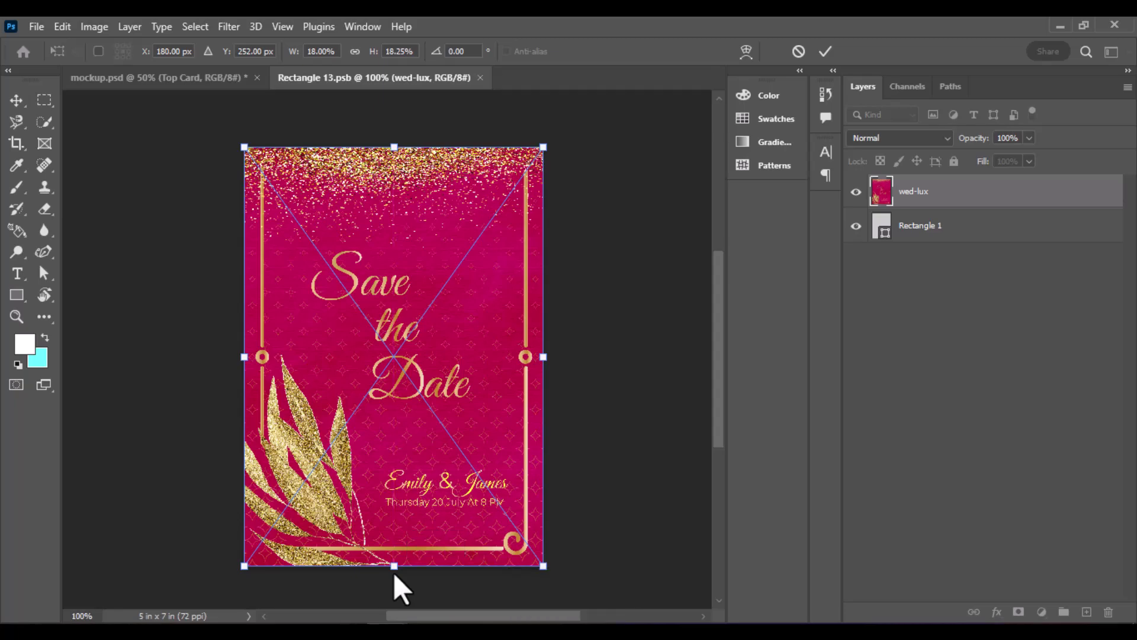
key(Return)
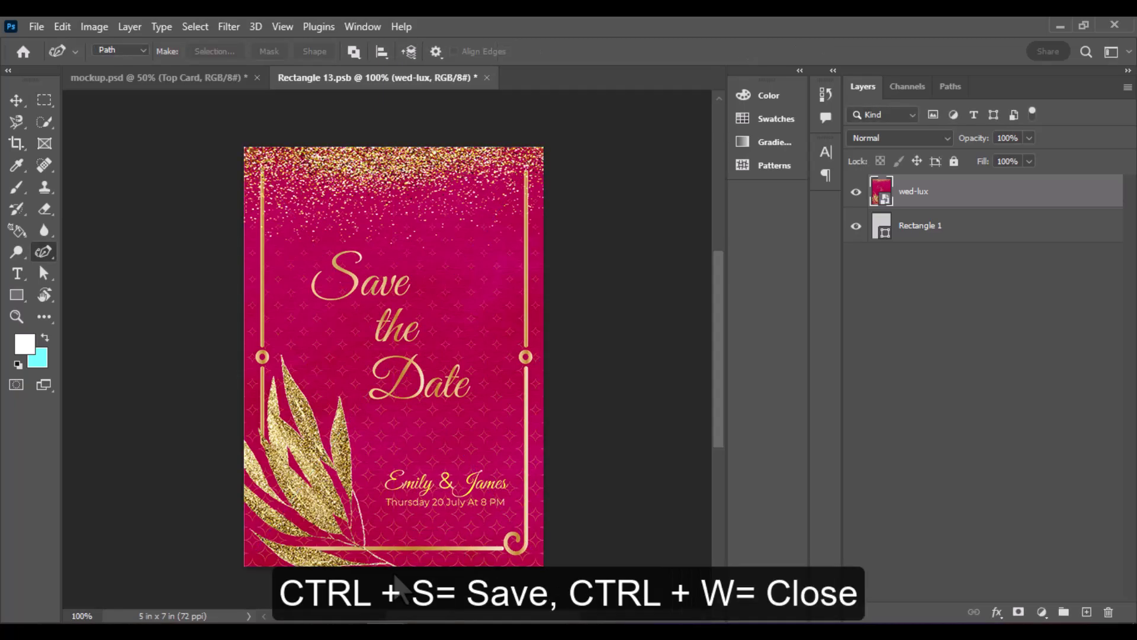
key(ctrl+s)
key(ctrl+w)
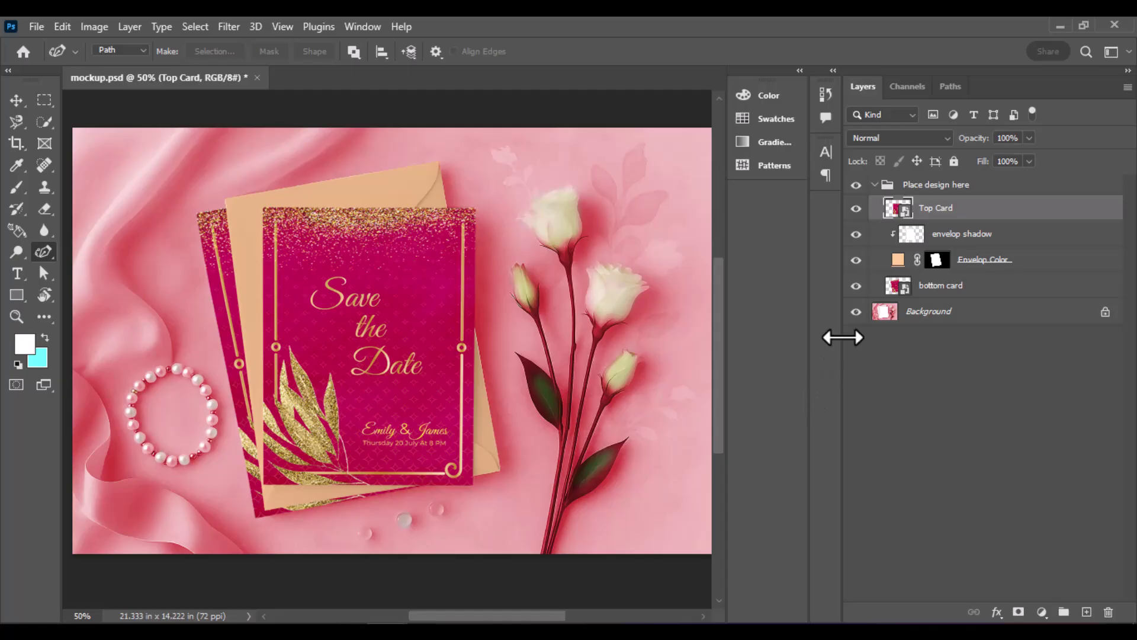
Step: Change the Envelop Color fill to the pale yellow #ffffcc
double_click(898, 260)
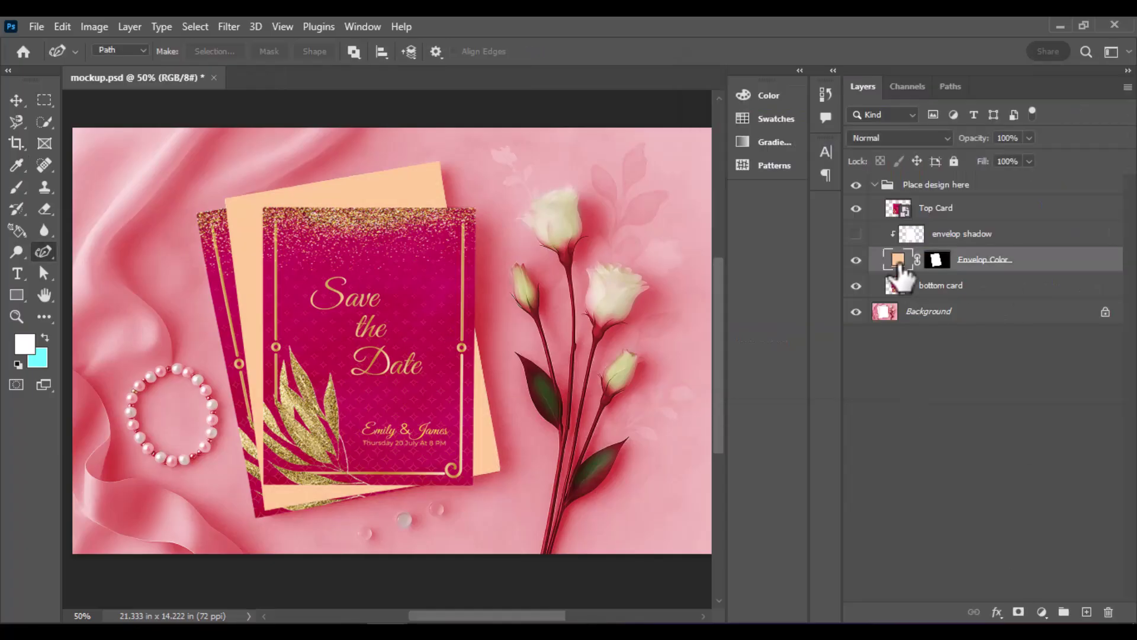
double_click(896, 263)
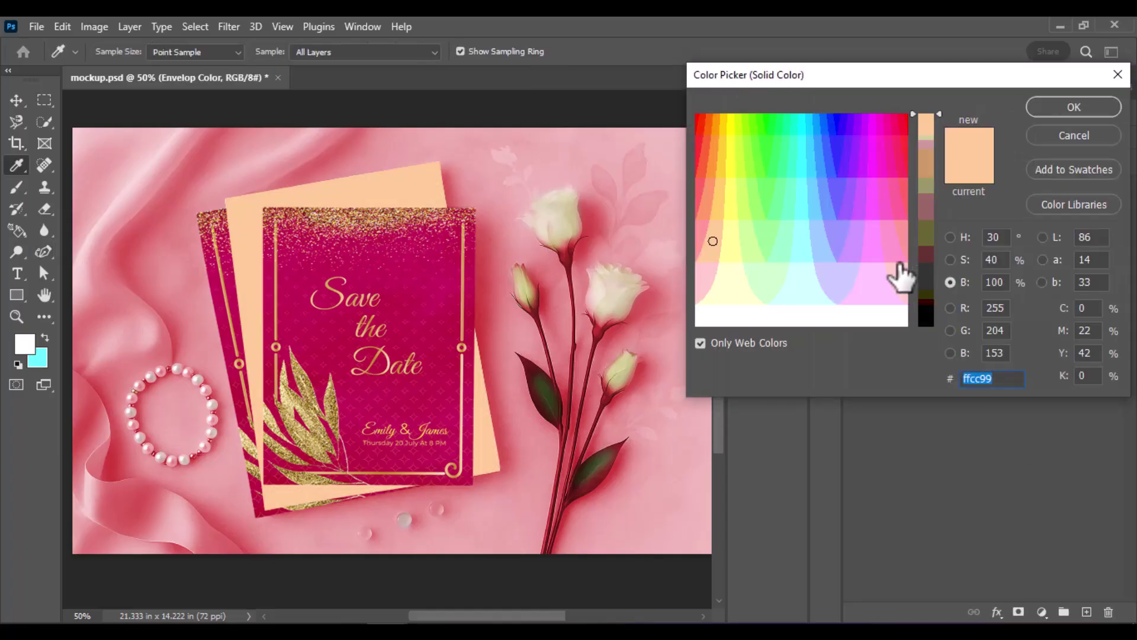
text(ffffcc)
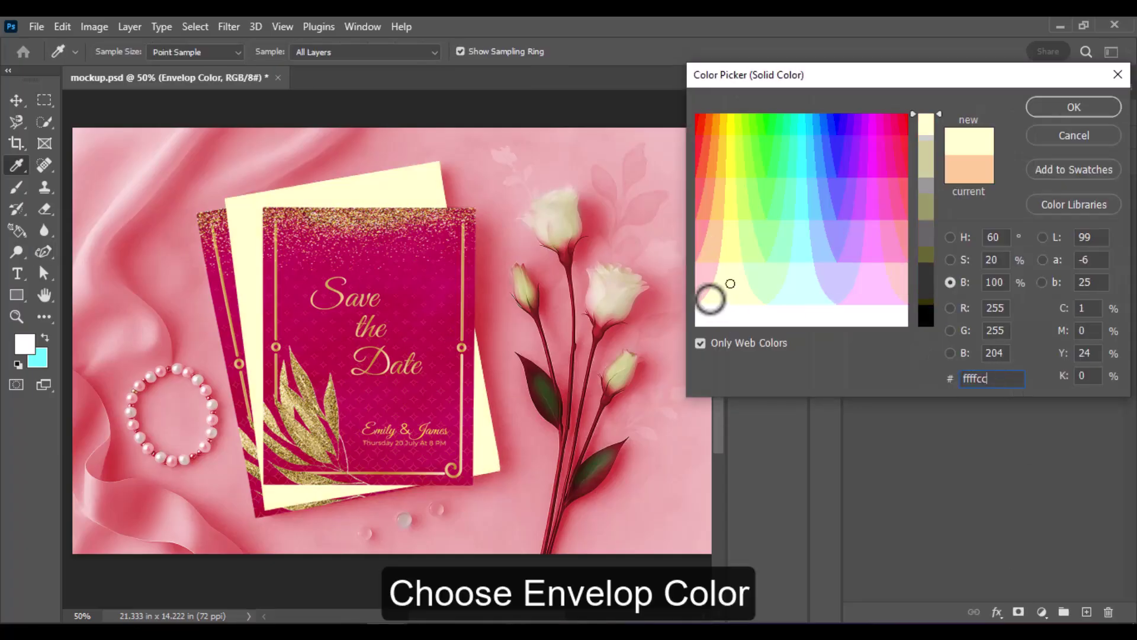
click(1095, 107)
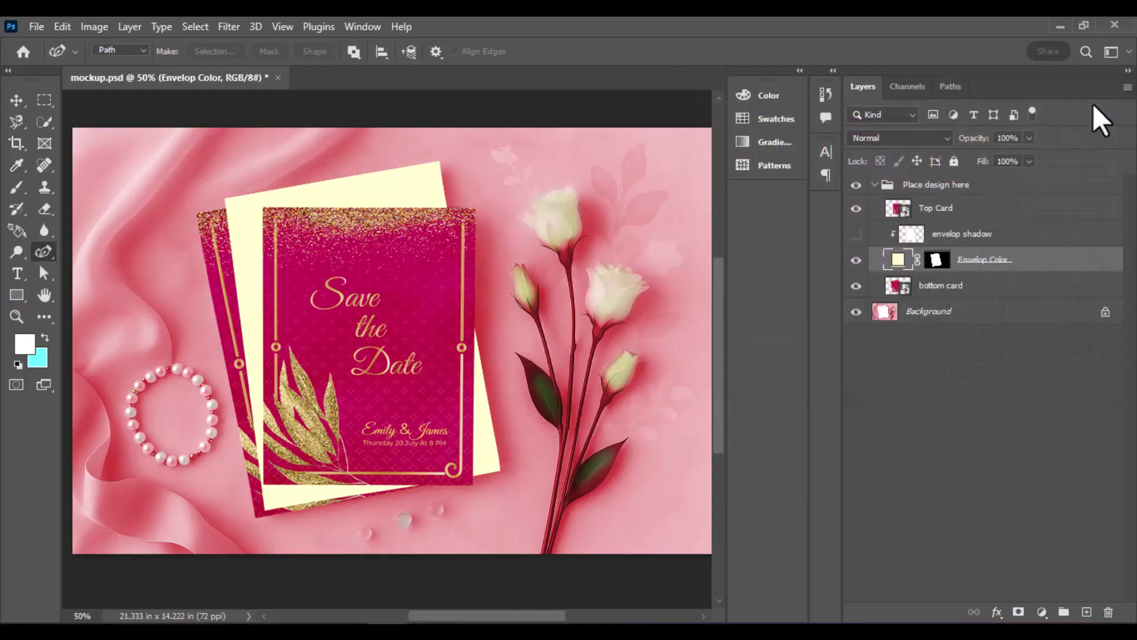
Step: Add a gold glitter Pattern Overlay at 51% opacity to the Envelop Color layer and show the envelop shadow layer
click(997, 612)
click(1030, 577)
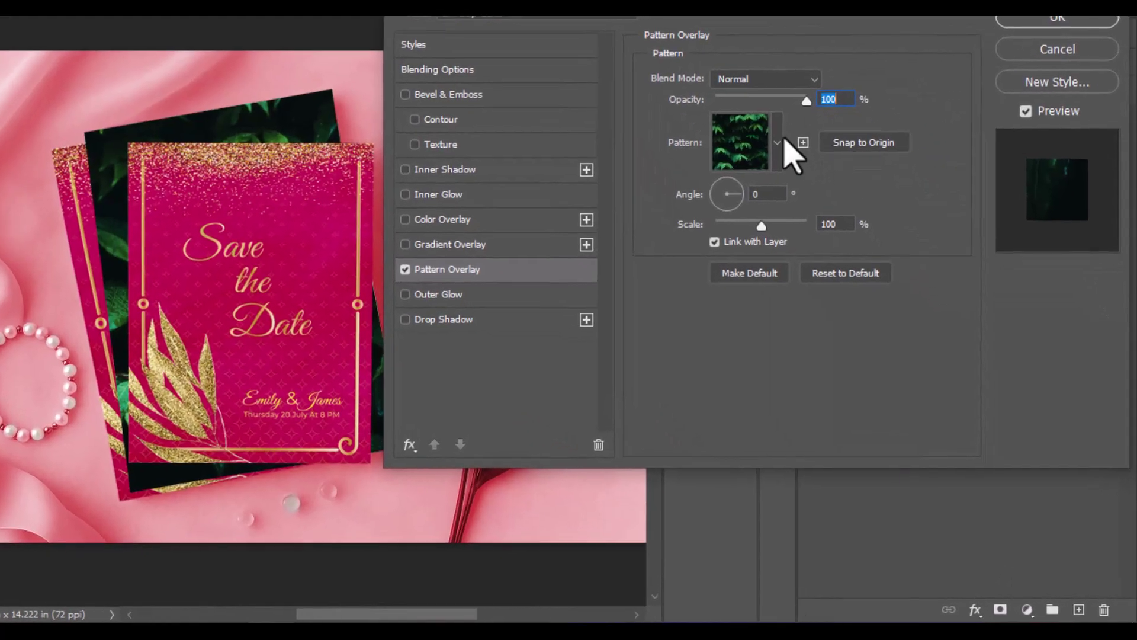
click(776, 145)
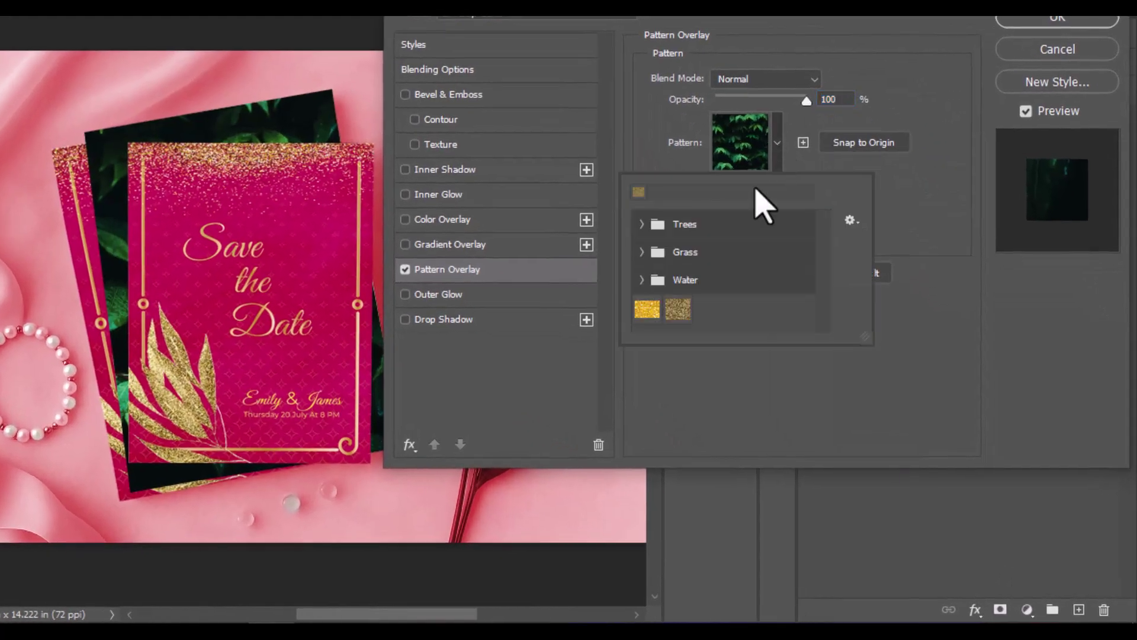
click(678, 308)
click(837, 101)
drag(806, 101, 762, 101)
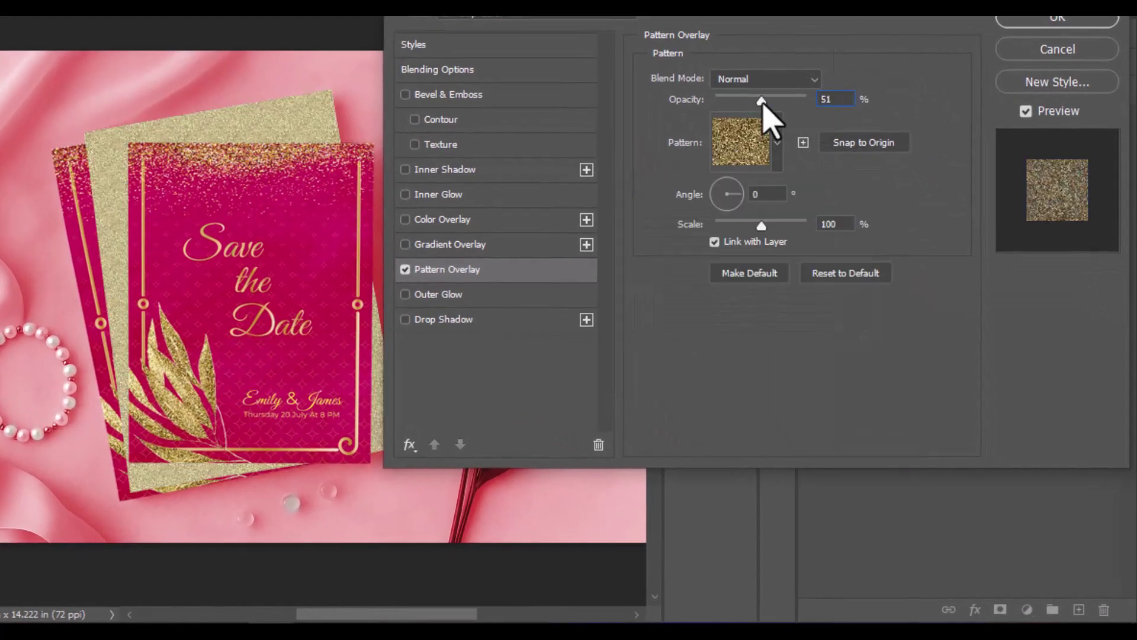
click(1057, 18)
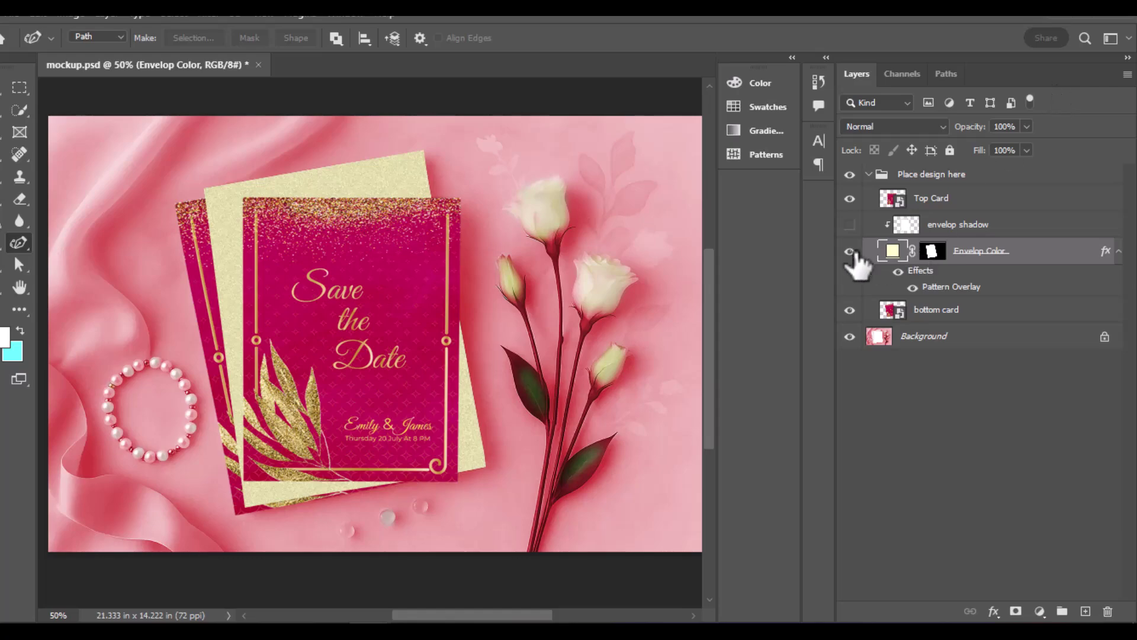
click(849, 225)
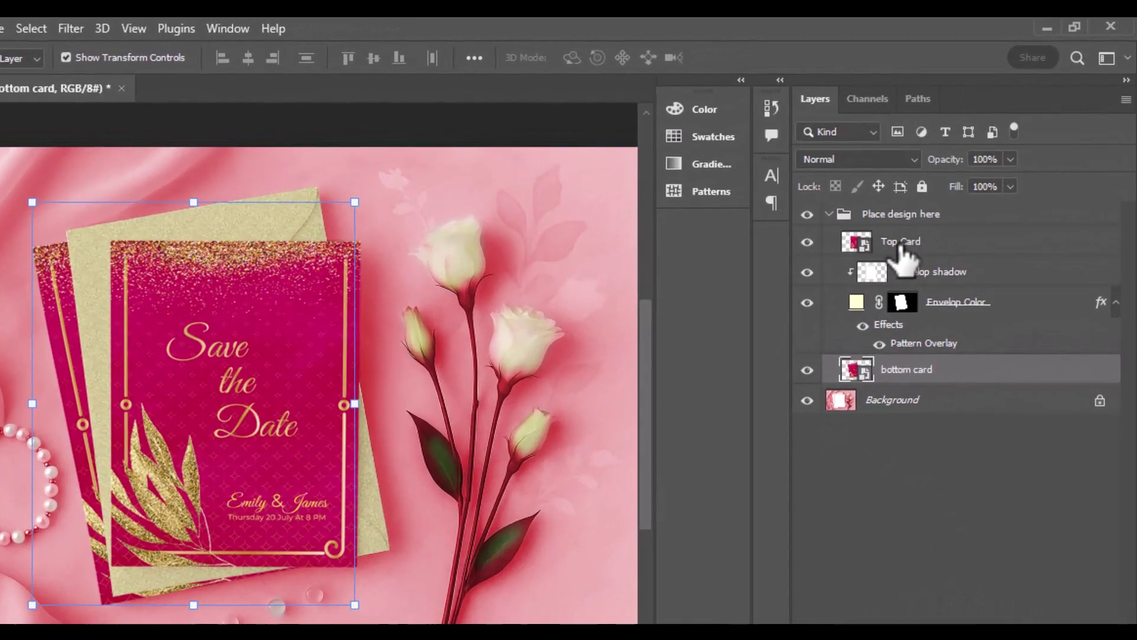
Step: Add a Drop Shadow to the Top Card layer with 6 px distance, 7% spread and 16 px size
click(904, 256)
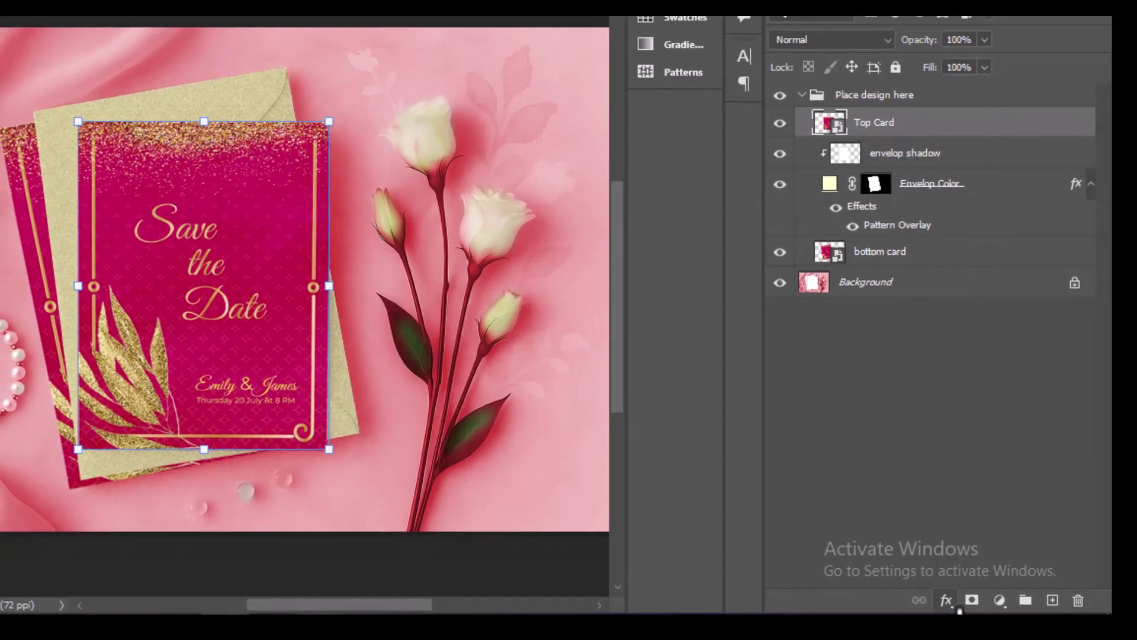
click(951, 604)
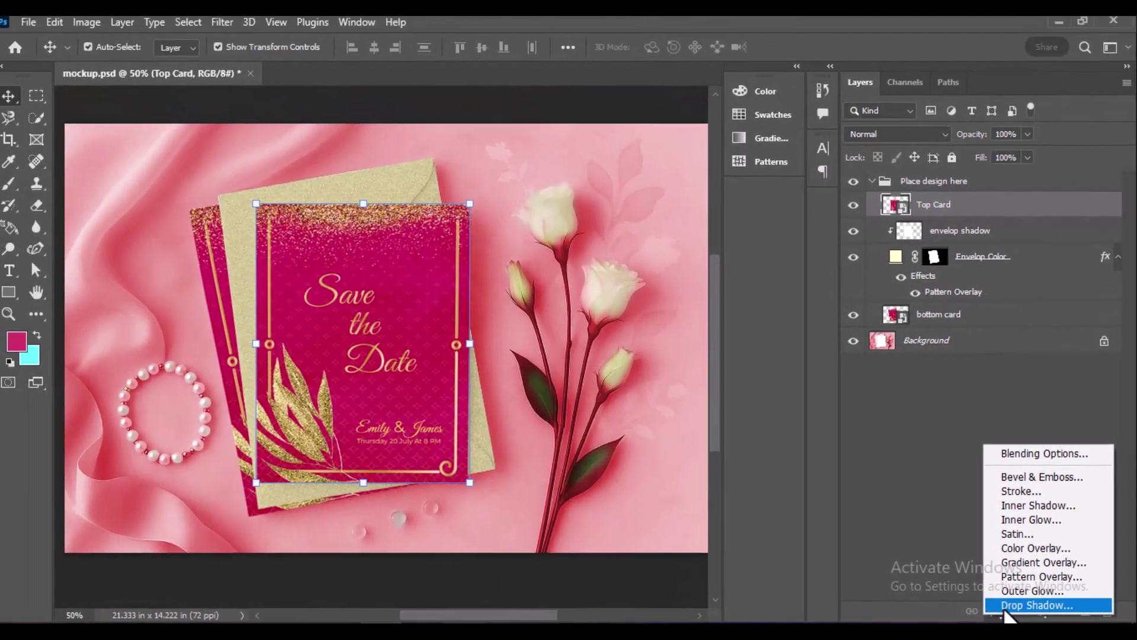
click(958, 594)
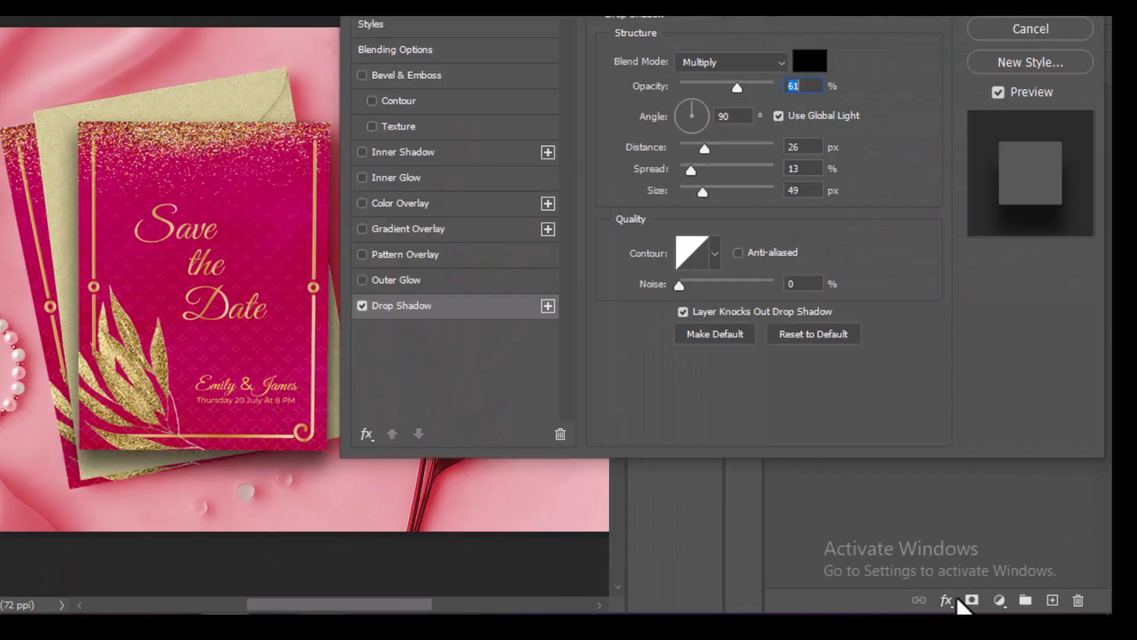
click(803, 148)
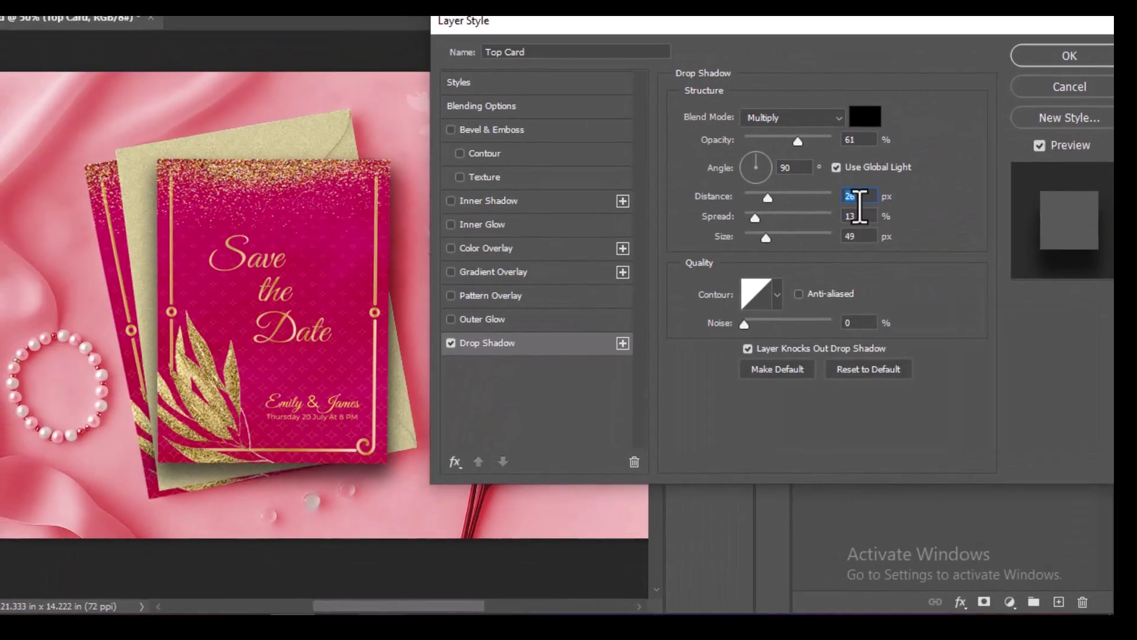
text(6)
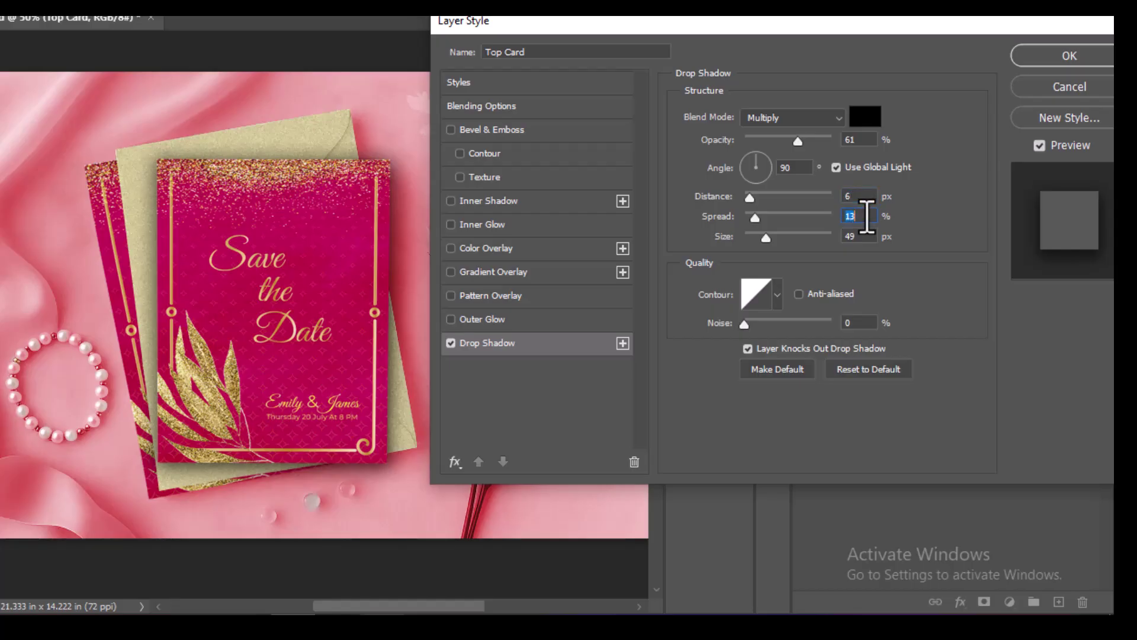
text(7)
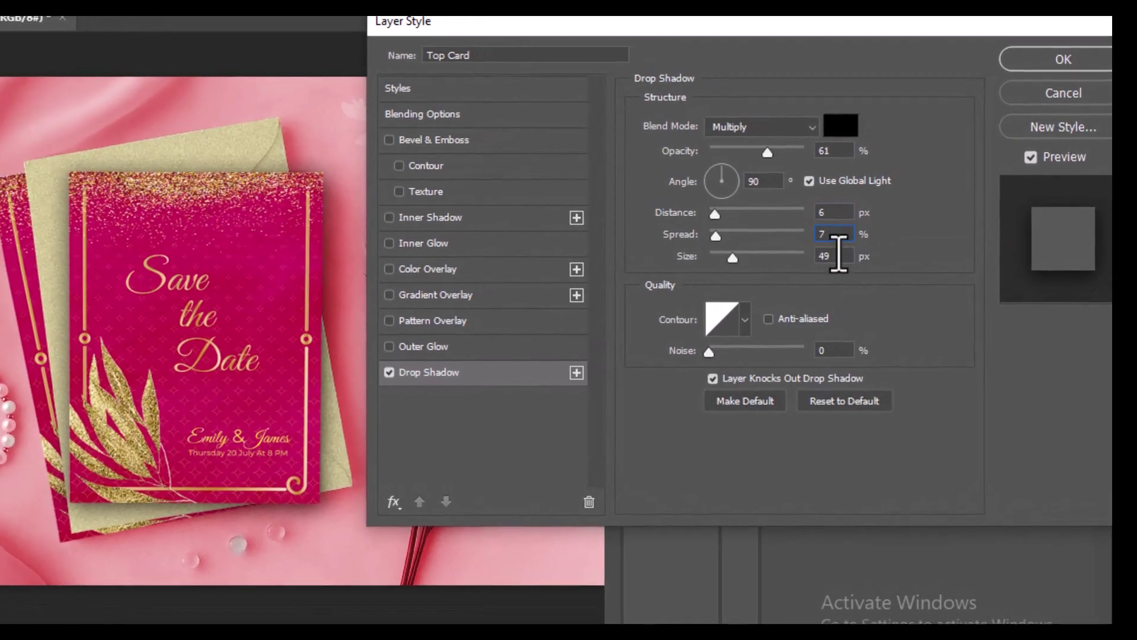
click(861, 236)
text(16)
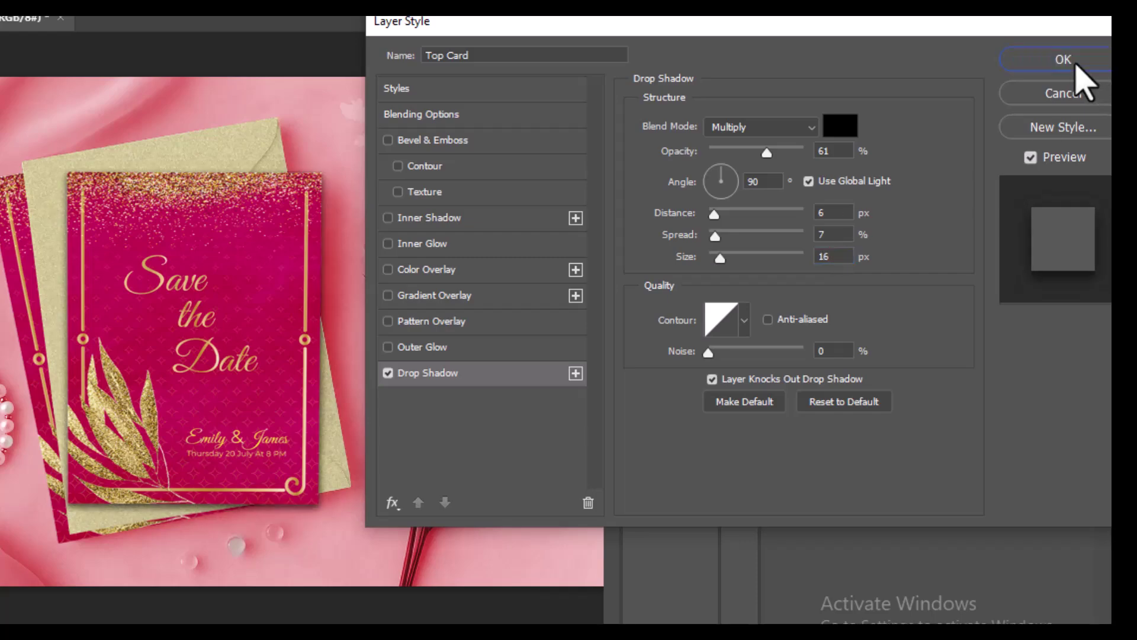
click(1076, 63)
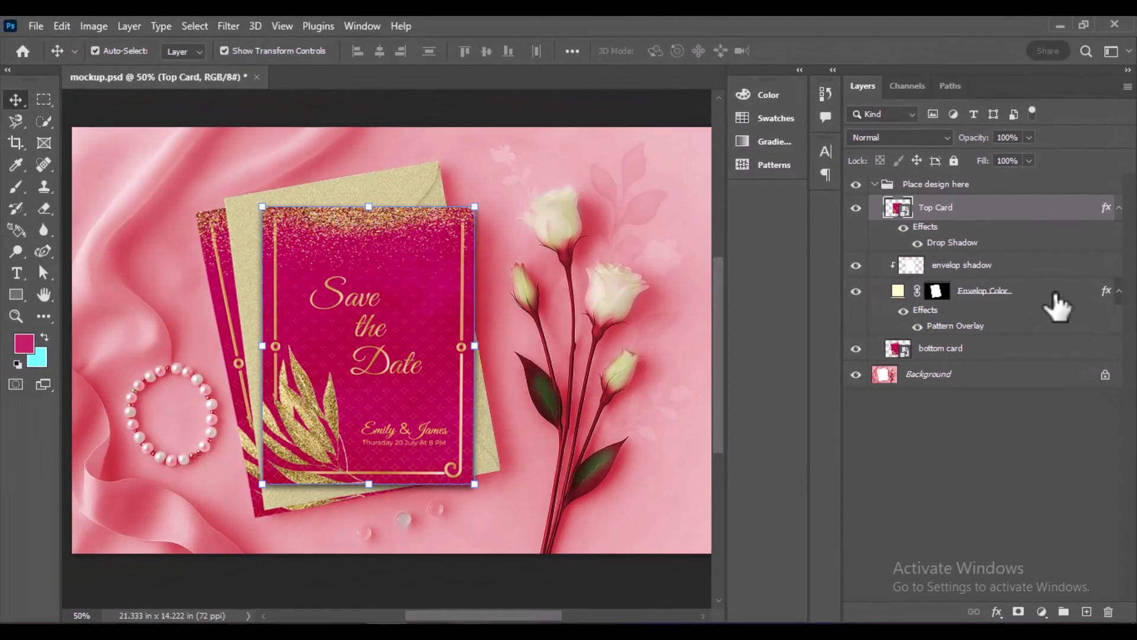
Step: Add a Drop Shadow to the Envelop Color layer with 61% opacity, 6 px distance, 7% spread and 16 px size
click(1014, 277)
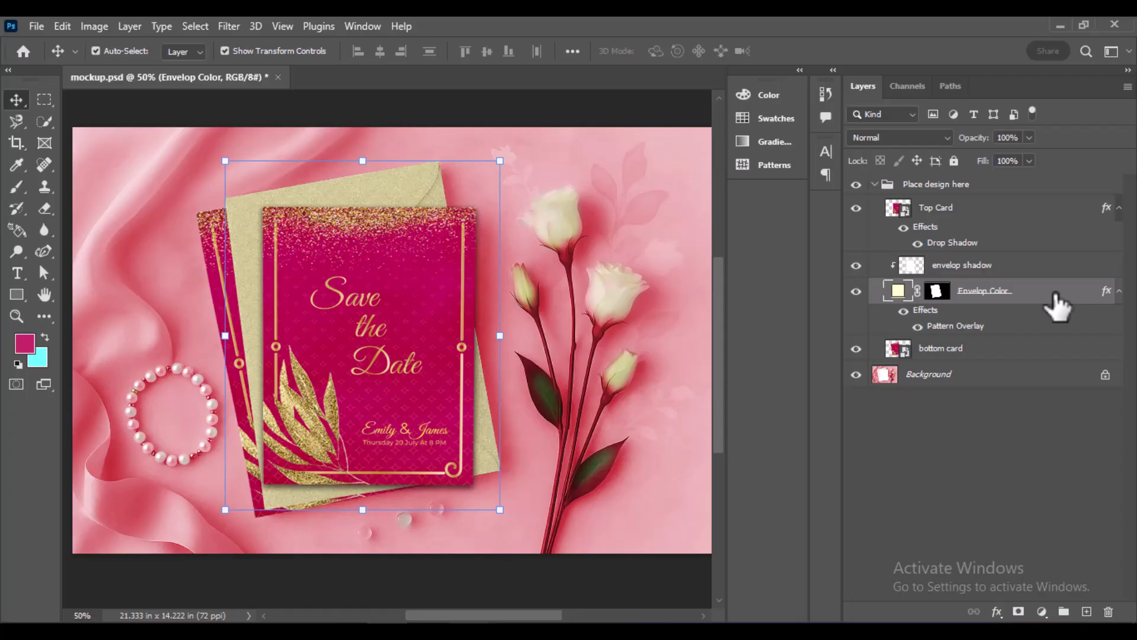
click(997, 611)
click(997, 577)
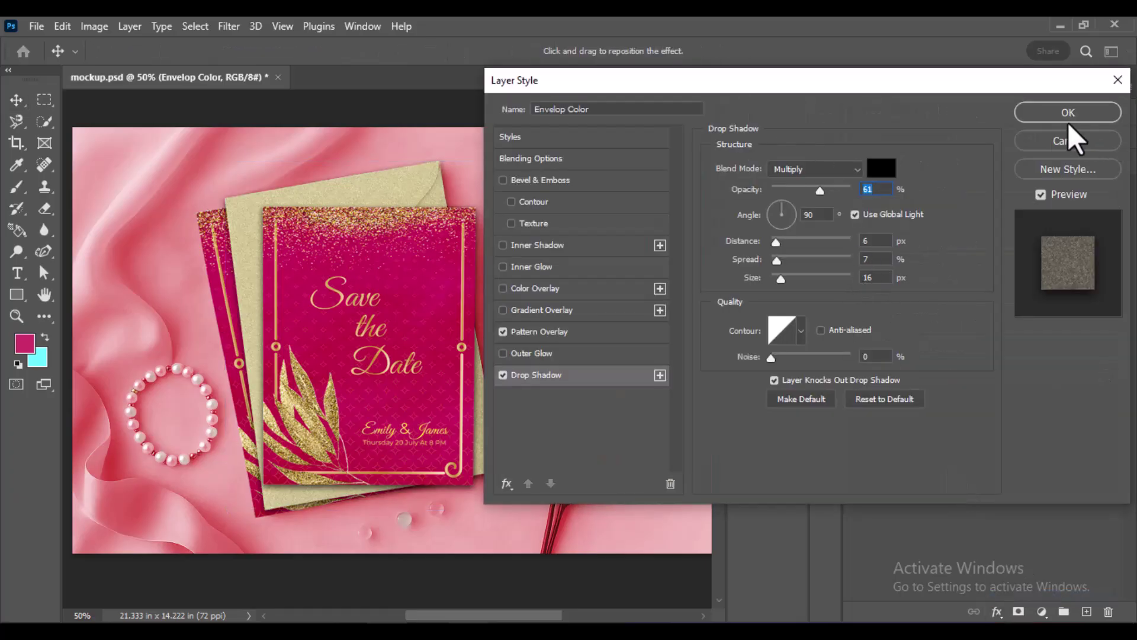
click(1068, 115)
Step: Add a Drop Shadow to the bottom card layer with 47% opacity, 6 px distance, 7% spread and 16 px size
click(984, 372)
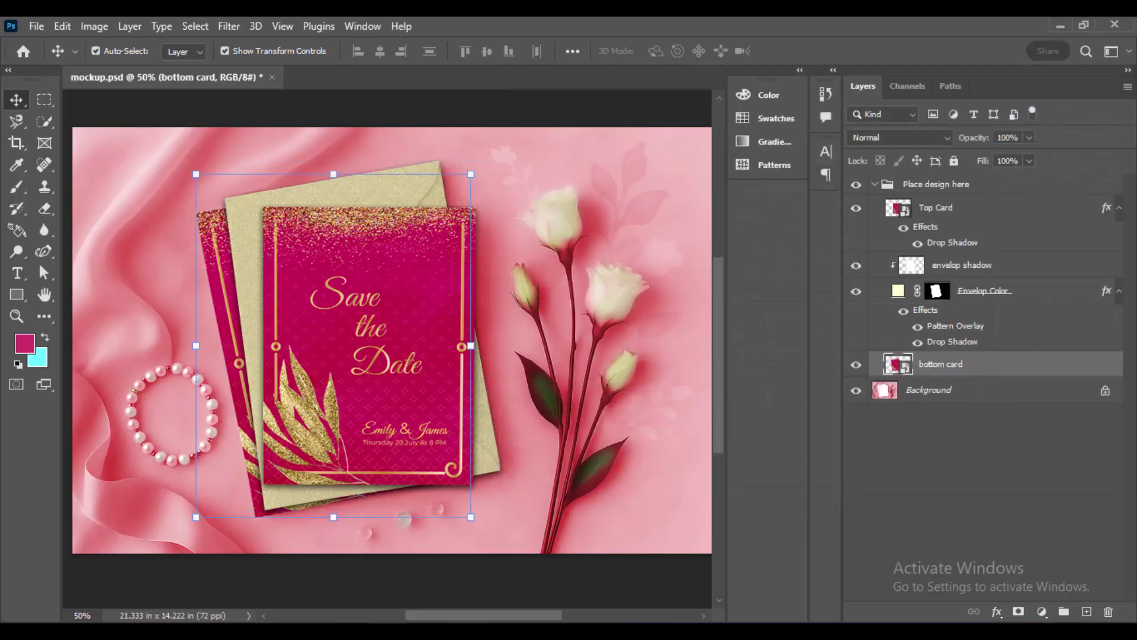
click(997, 612)
click(1013, 599)
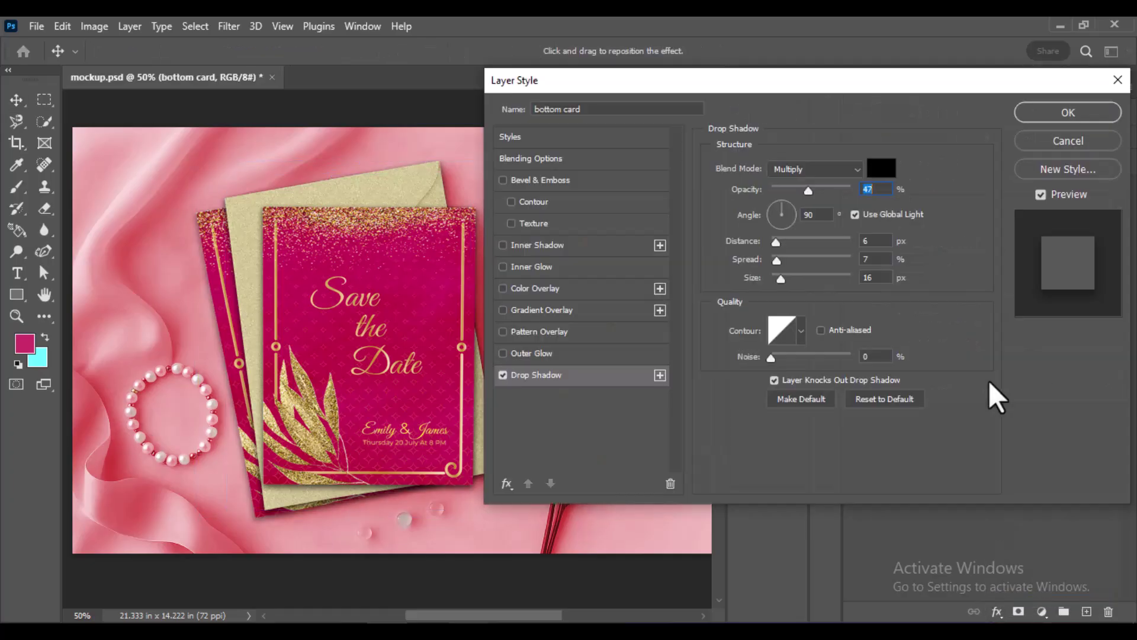
click(1070, 116)
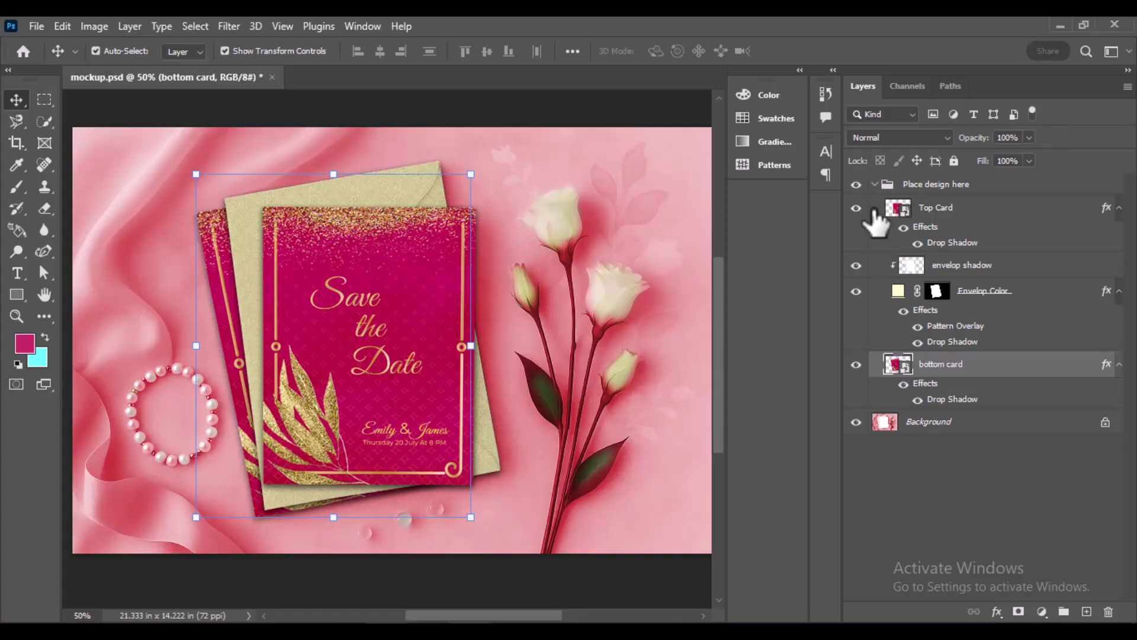
Step: Collapse the Place design here group, add a Levels adjustment layer clipped to it and rename the adjustment layer fx
click(875, 184)
click(682, 320)
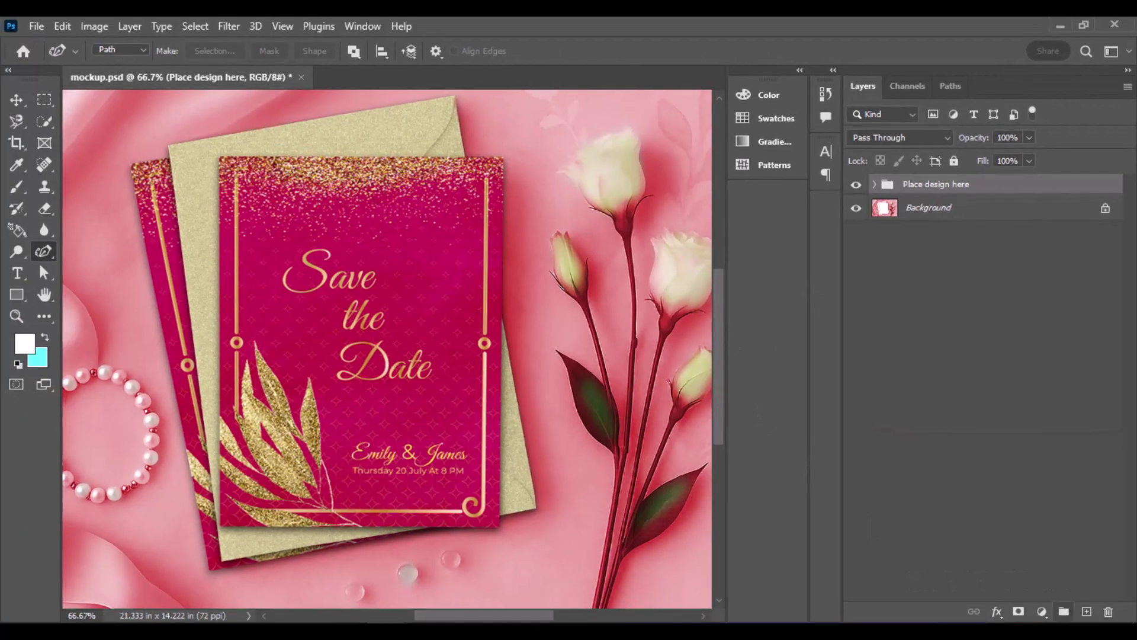
click(1042, 611)
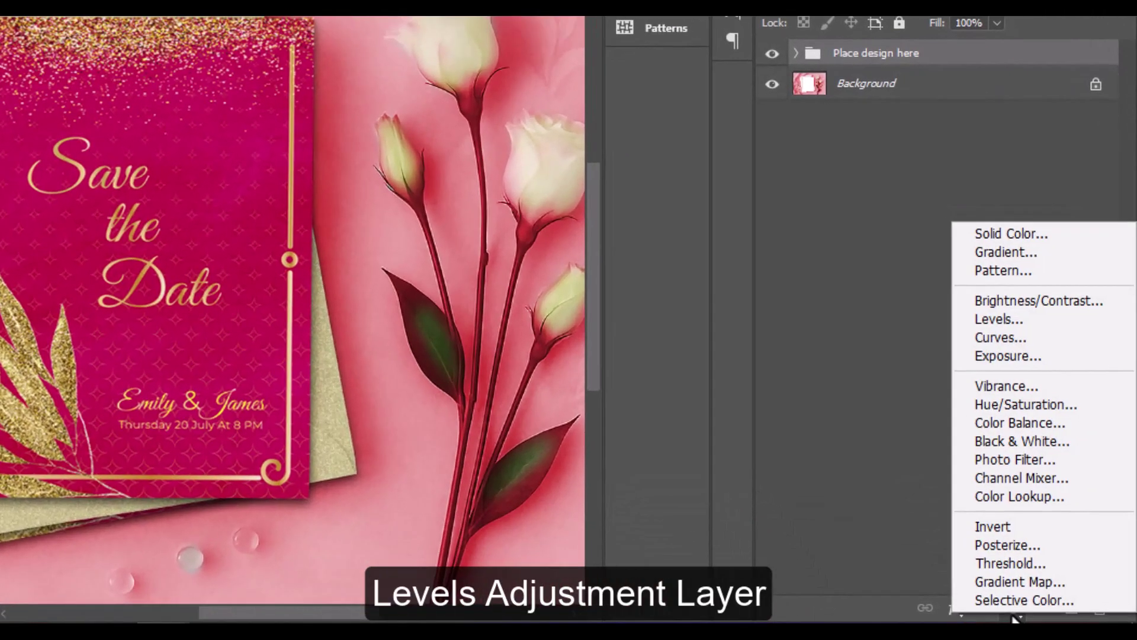
click(1105, 319)
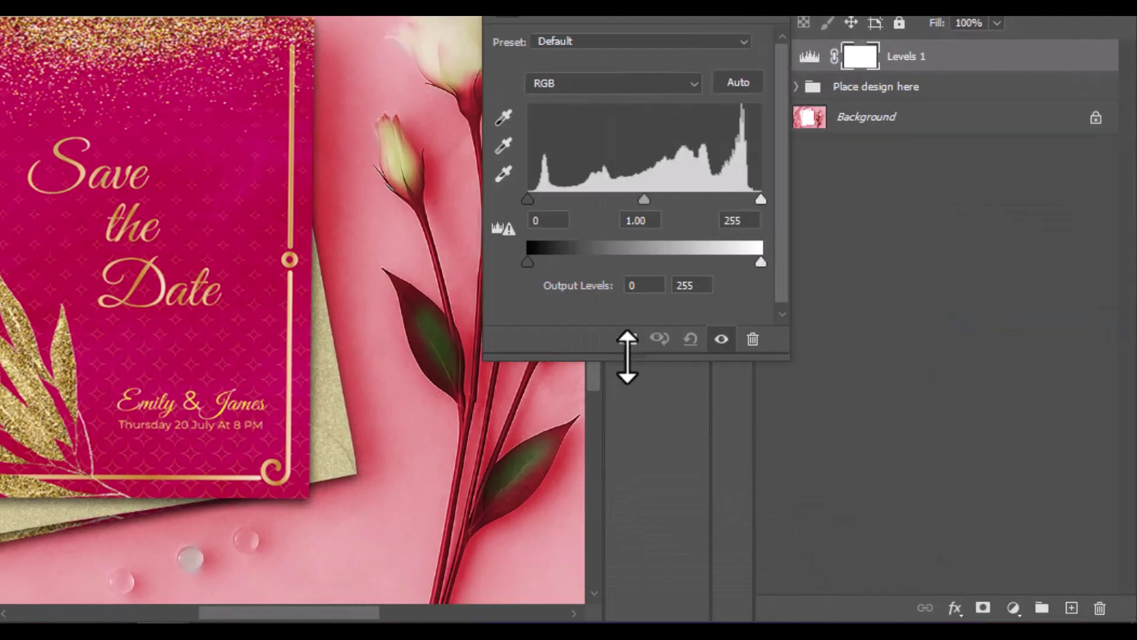
click(627, 340)
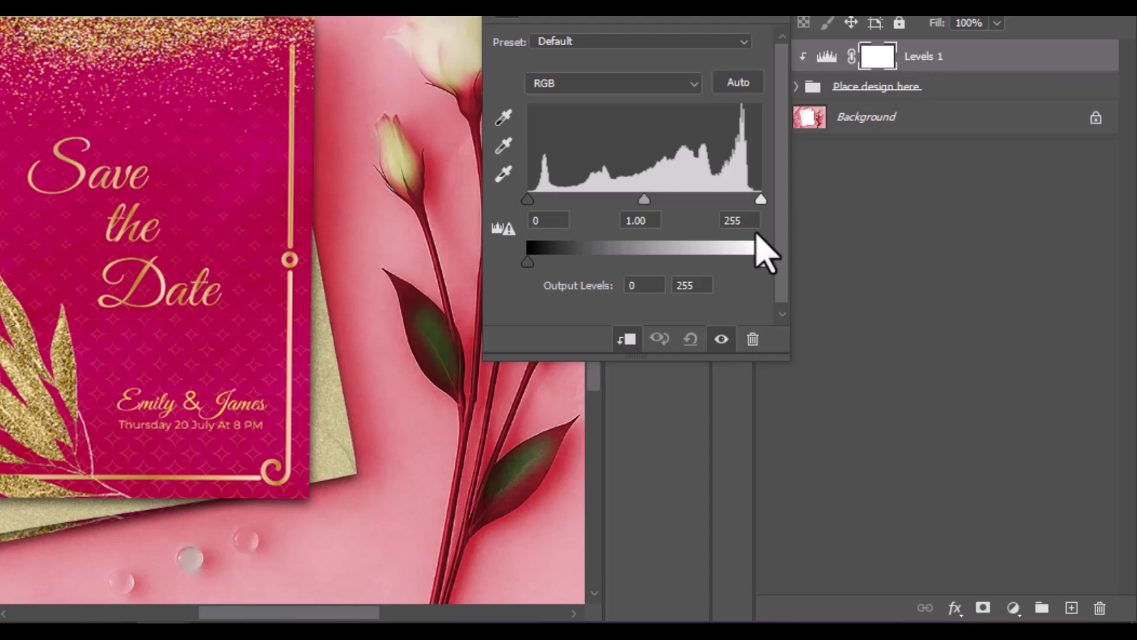
double_click(931, 55)
text(fx)
click(886, 268)
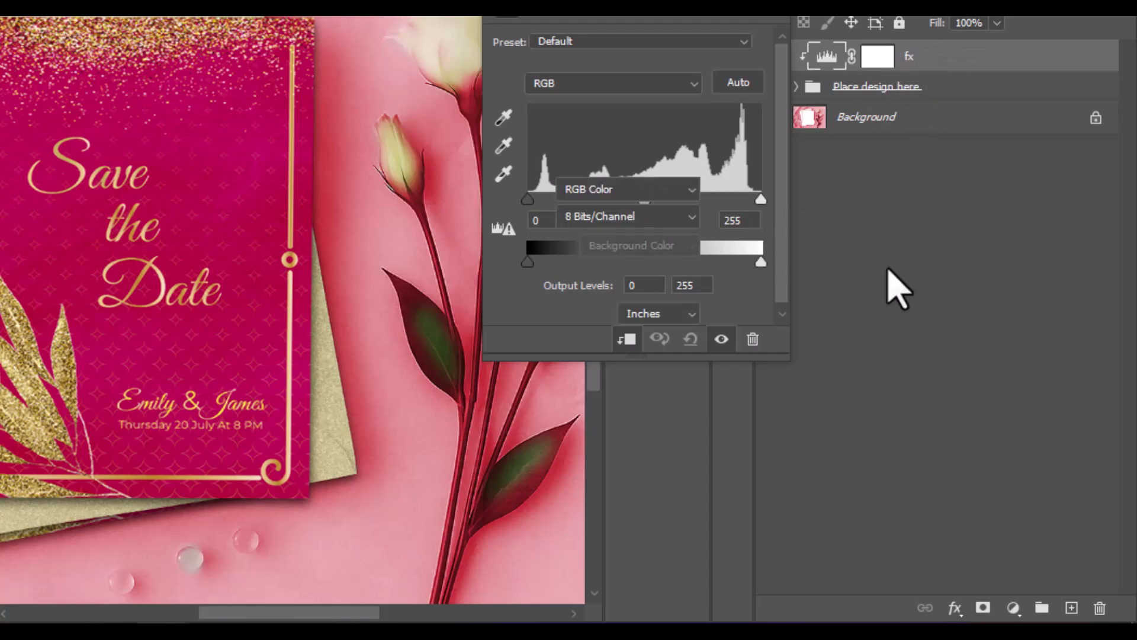
Step: Set the midtone input level of the fx Levels adjustment to 0.91 and close its settings
click(880, 57)
click(826, 56)
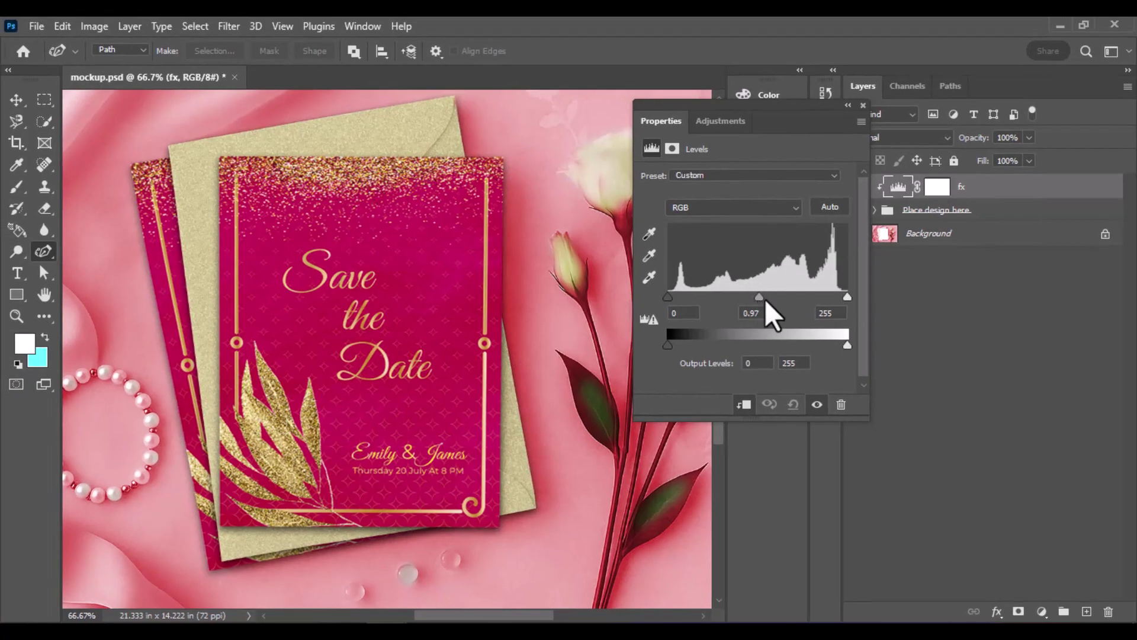
drag(766, 301, 776, 302)
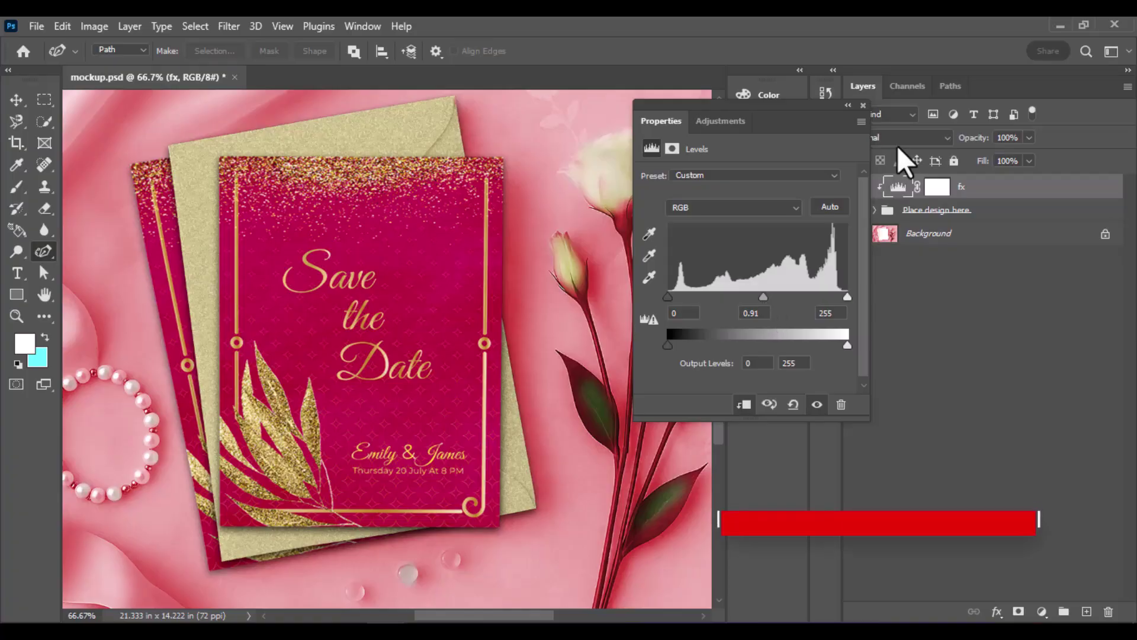
click(862, 106)
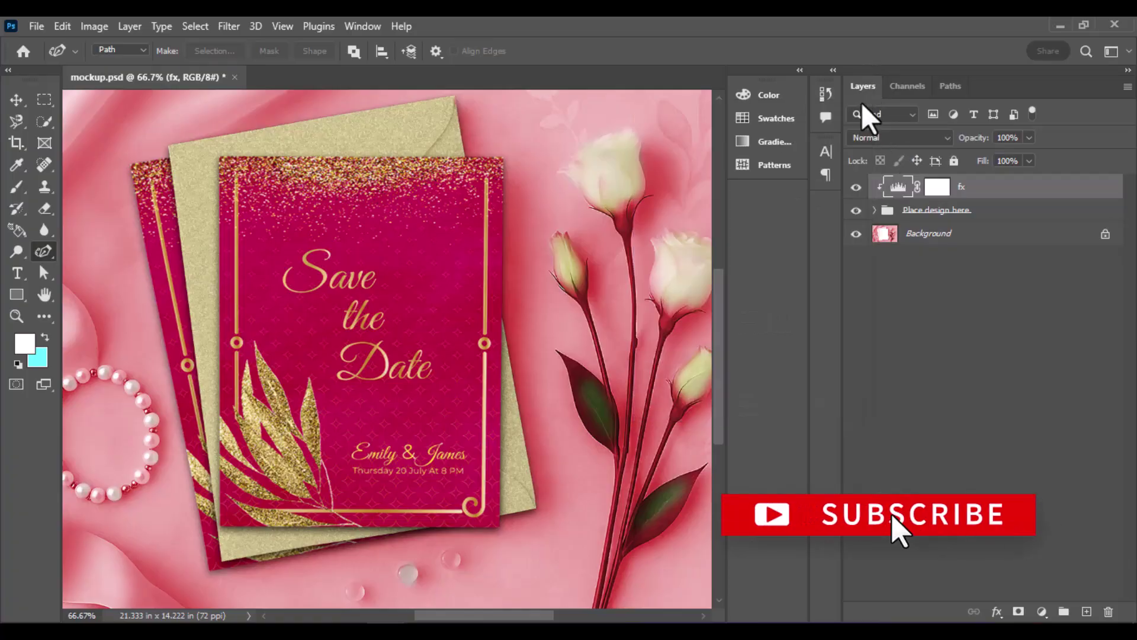
Step: Compare the mockup with the fx adjustment hidden and shown, and examine the cards up close
click(854, 187)
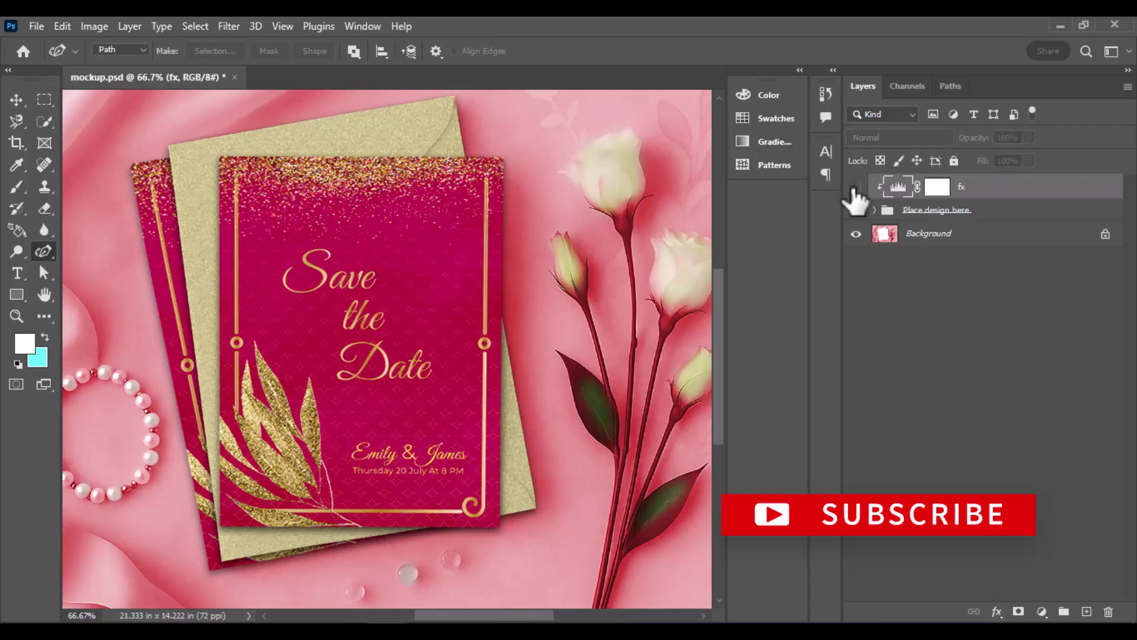
click(854, 188)
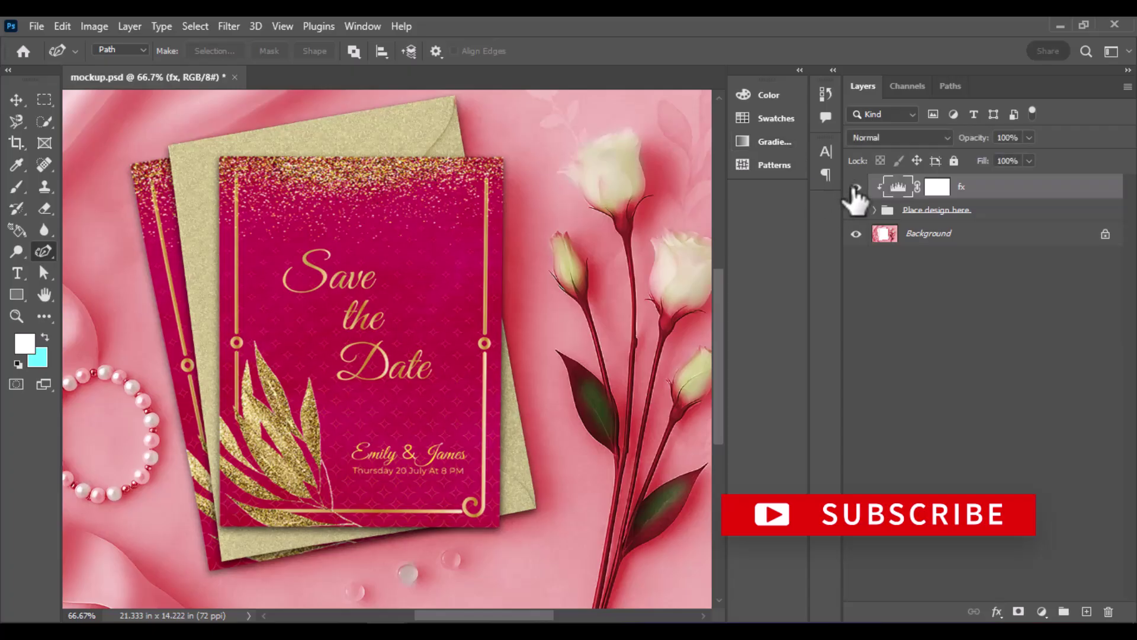
key(ctrl+plus)
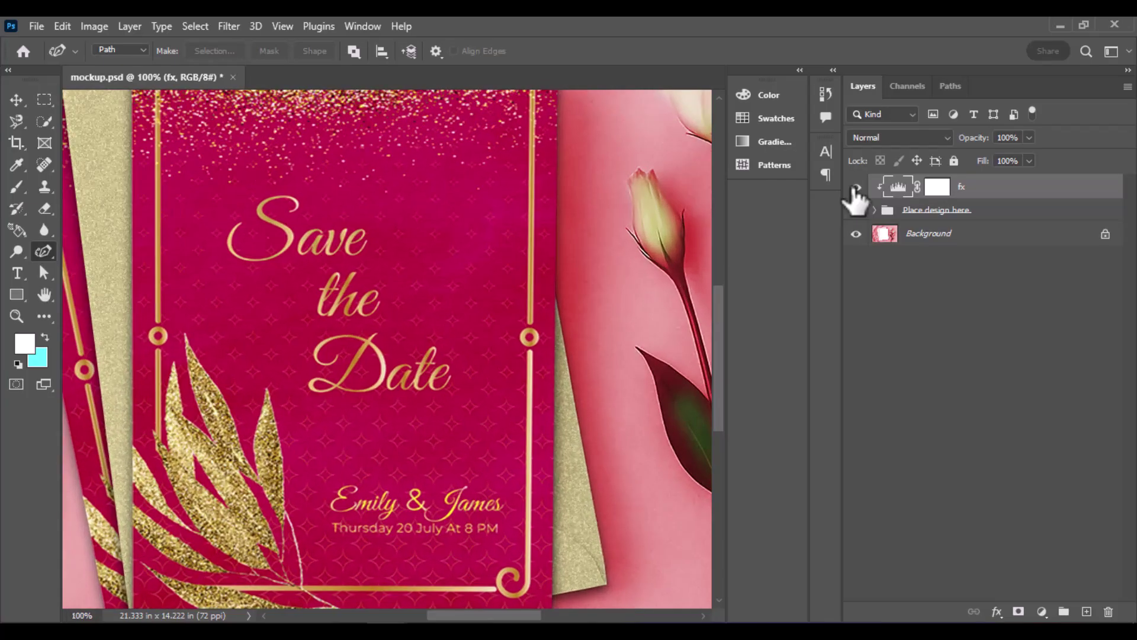
key(ctrl+minus)
key(ctrl+minus)
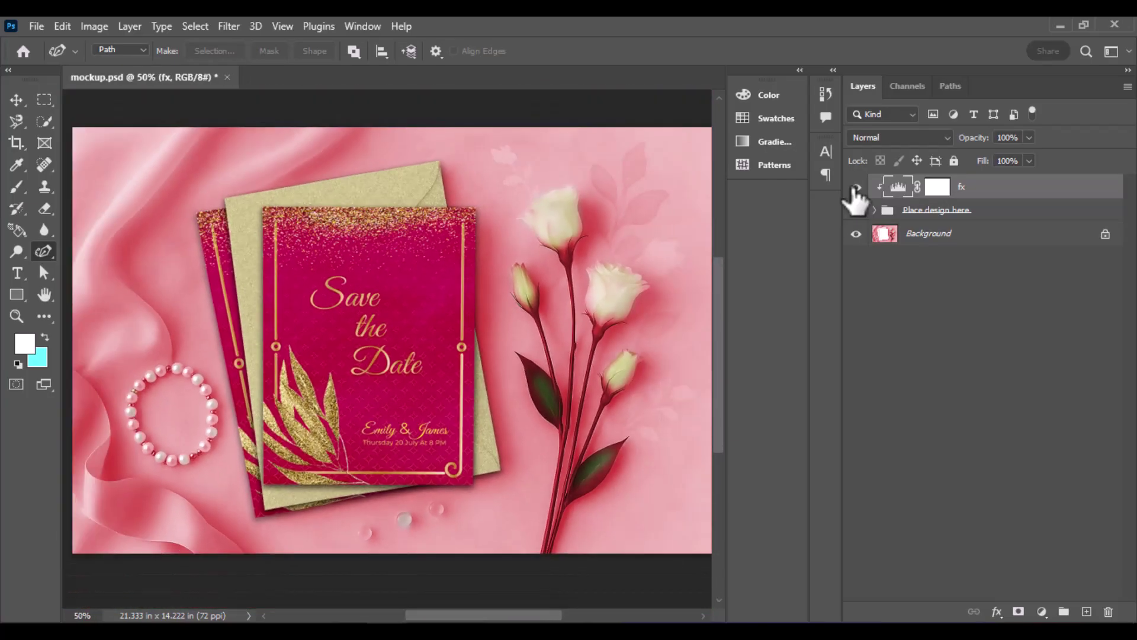